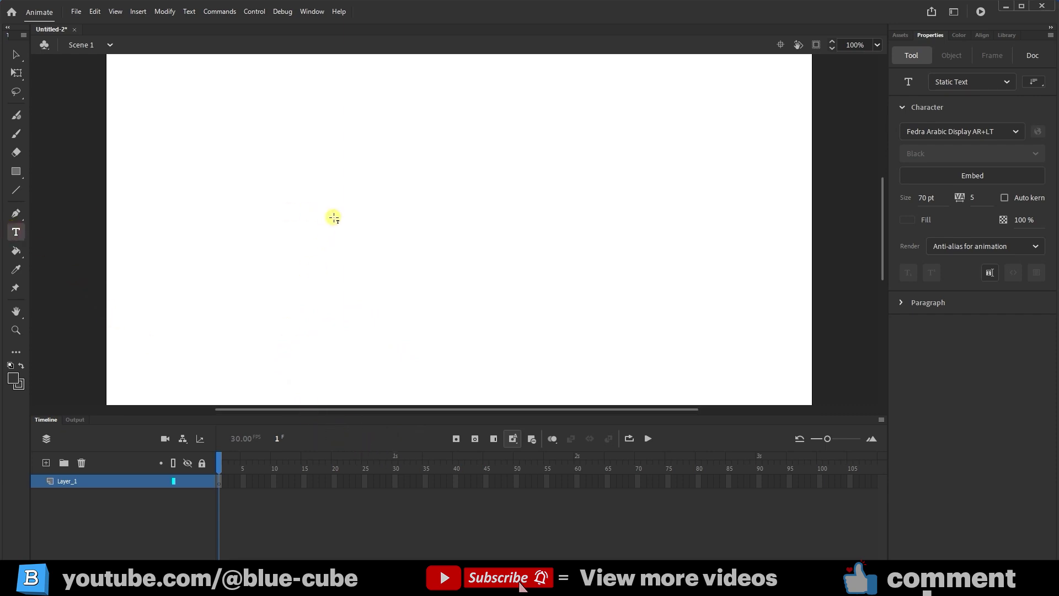
Type ARASH near the stage centre and scale it up to about 608 px wide.
{"action": "left_click", "coordinate": [433, 238]}
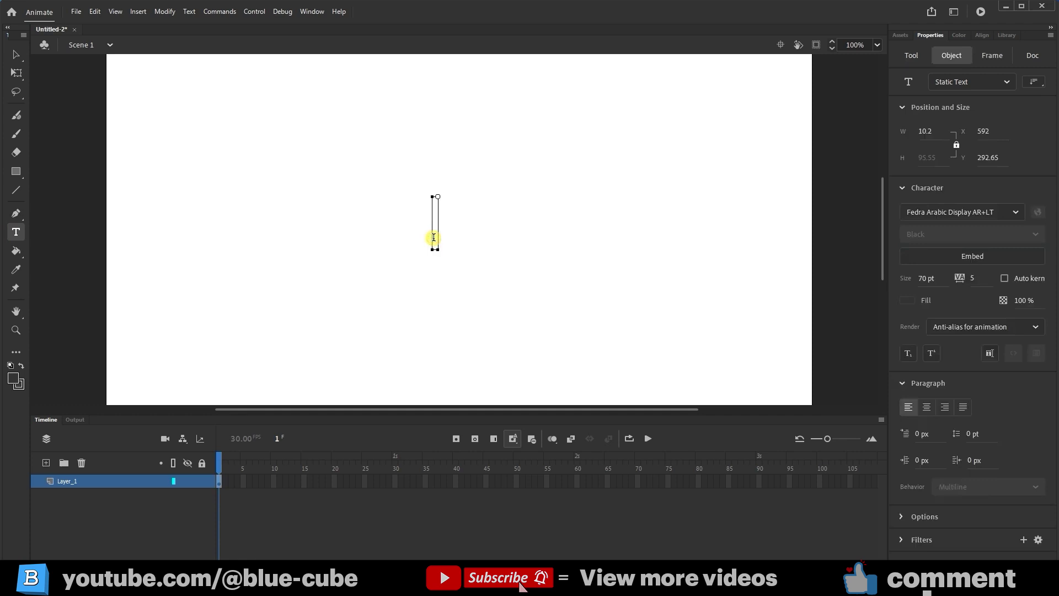
{"action": "type", "text": "ARASH"}
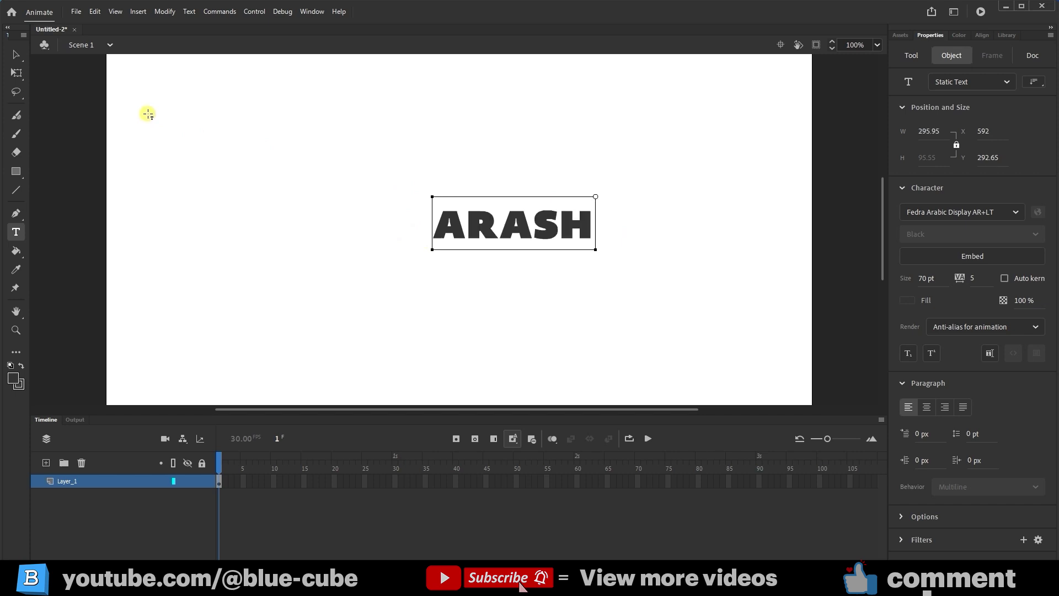
{"action": "left_click", "coordinate": [18, 74]}
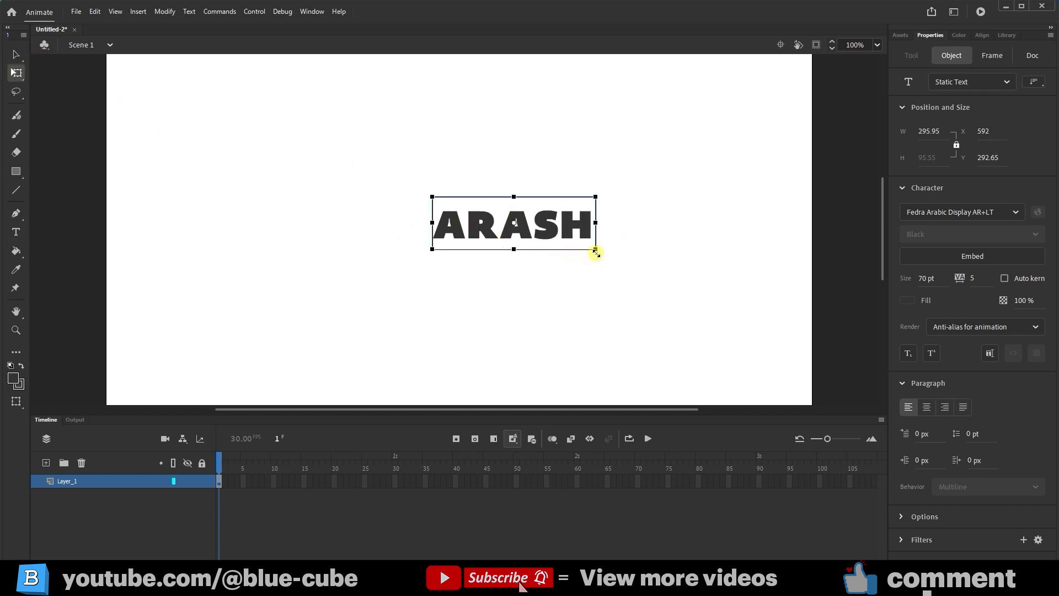
{"action": "left_click_drag", "start_coordinate": [596, 252], "coordinate": [681, 333]}
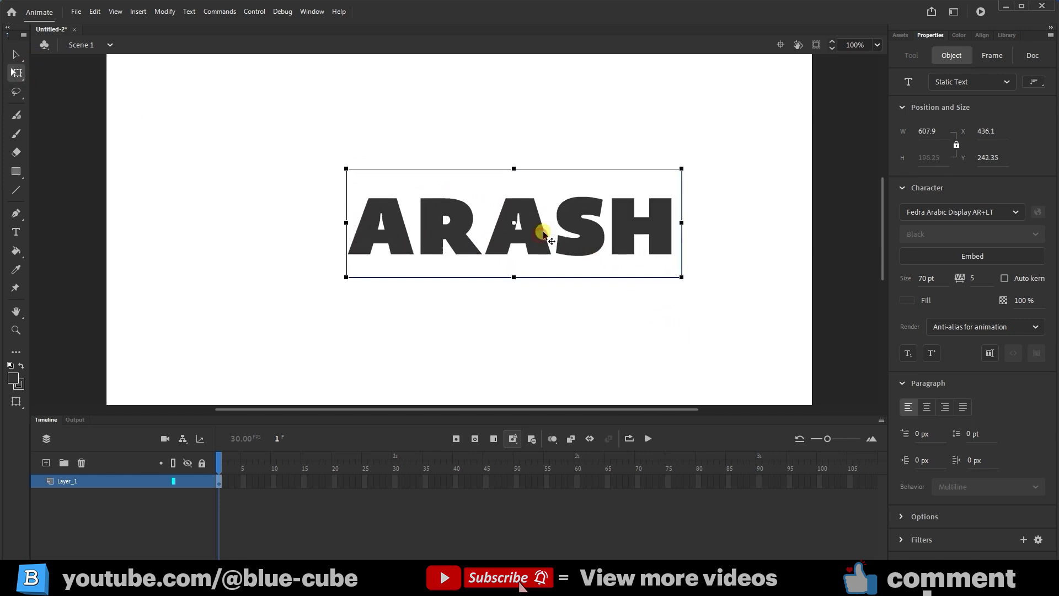
Centre ARASH horizontally and vertically with Align to stage enabled.
{"action": "left_click", "coordinate": [982, 35]}
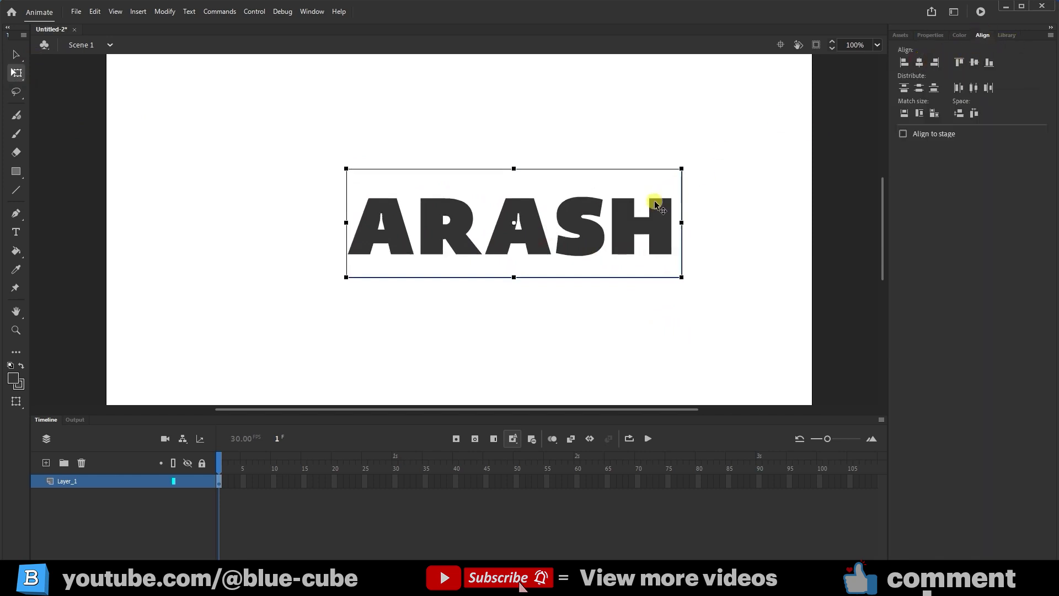
{"action": "left_click", "coordinate": [903, 134]}
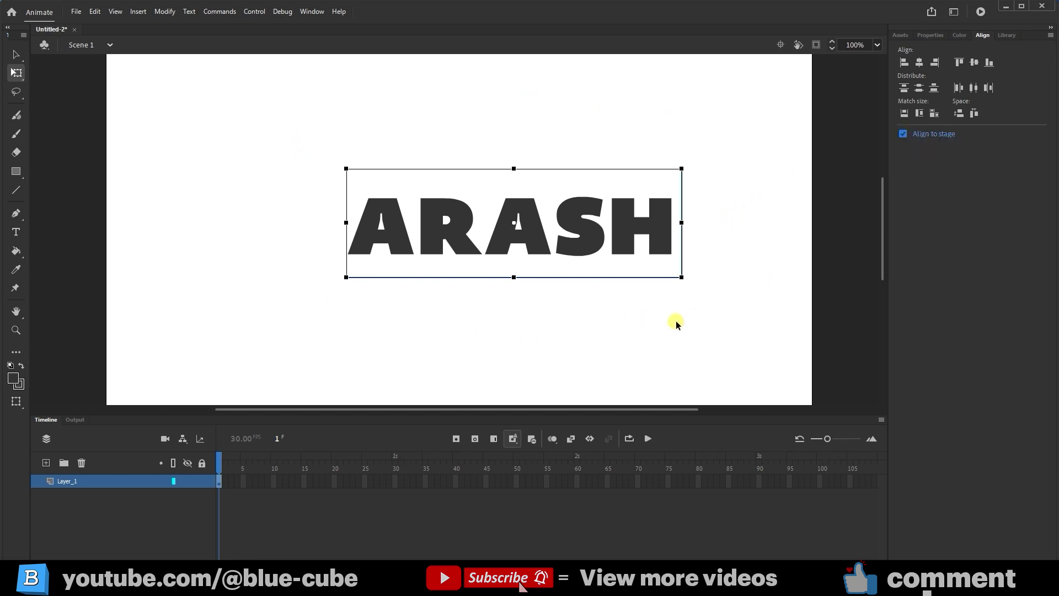
{"action": "left_click", "coordinate": [919, 63]}
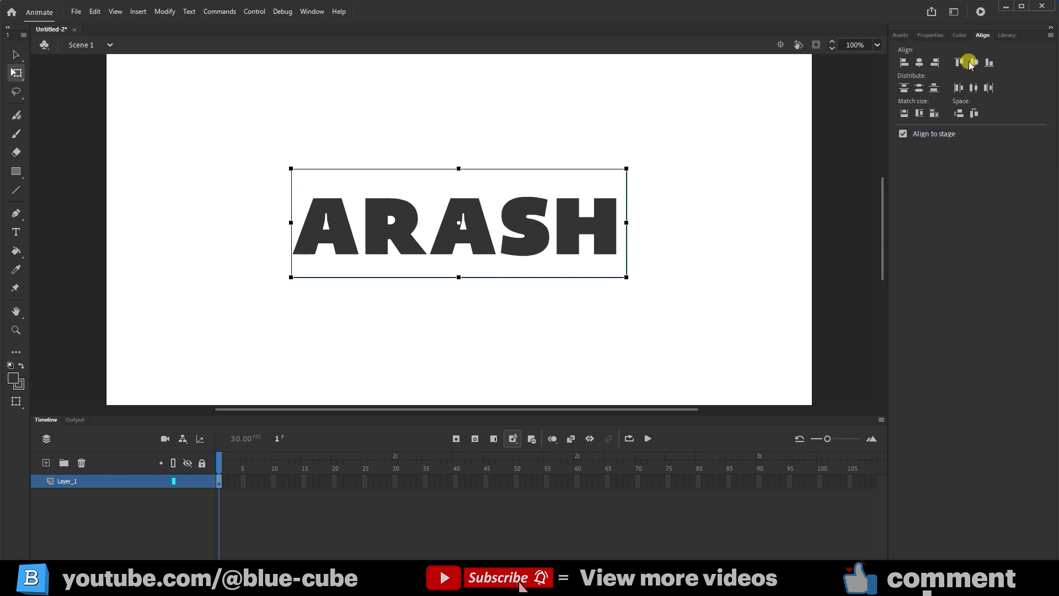
{"action": "left_click", "coordinate": [974, 62]}
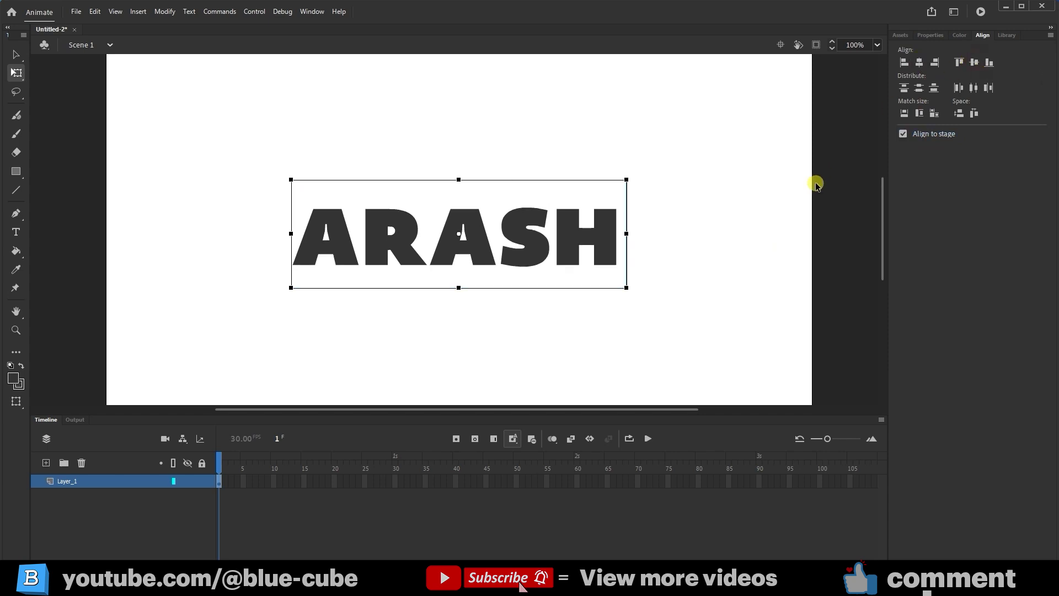
{"action": "left_click", "coordinate": [930, 35]}
{"action": "left_click", "coordinate": [907, 300]}
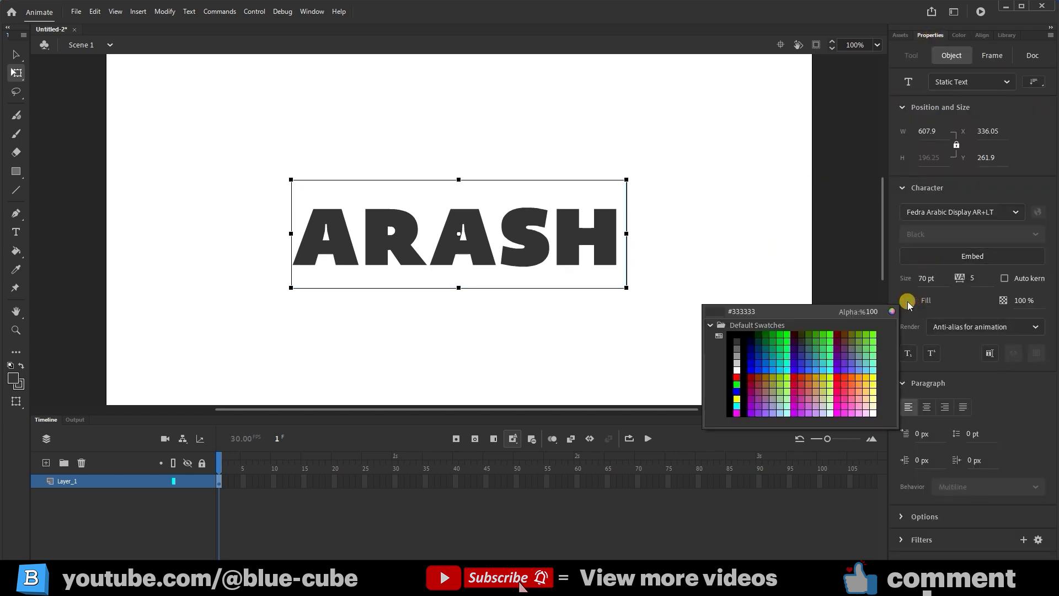
{"action": "left_click", "coordinate": [911, 302]}
{"action": "left_click", "coordinate": [510, 204]}
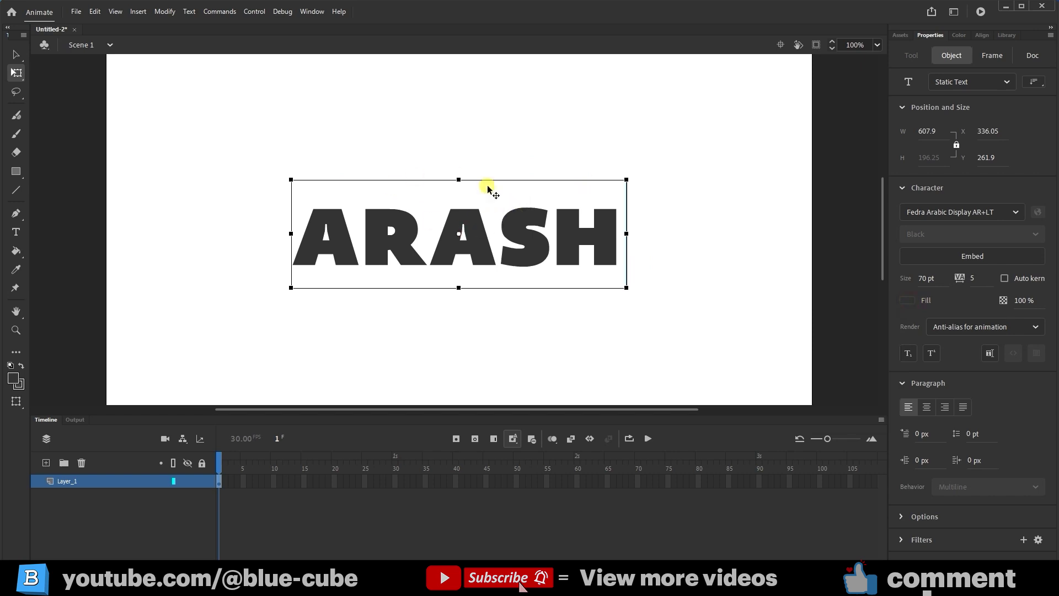
Break the ARASH text apart into five separate letters and select them all.
{"action": "right_click", "coordinate": [481, 238]}
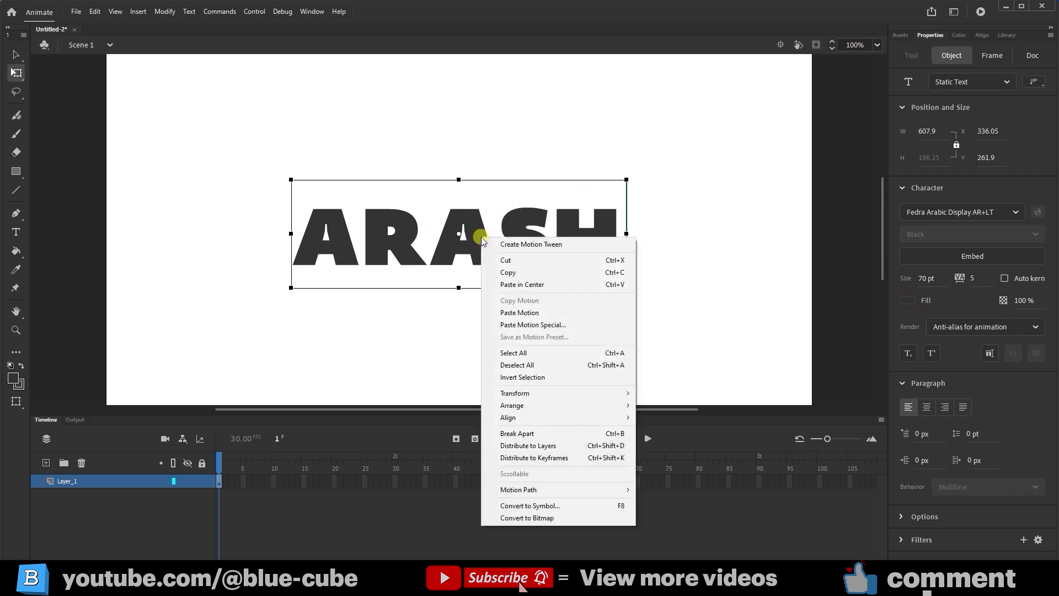
{"action": "left_click", "coordinate": [521, 434]}
{"action": "left_click", "coordinate": [499, 361]}
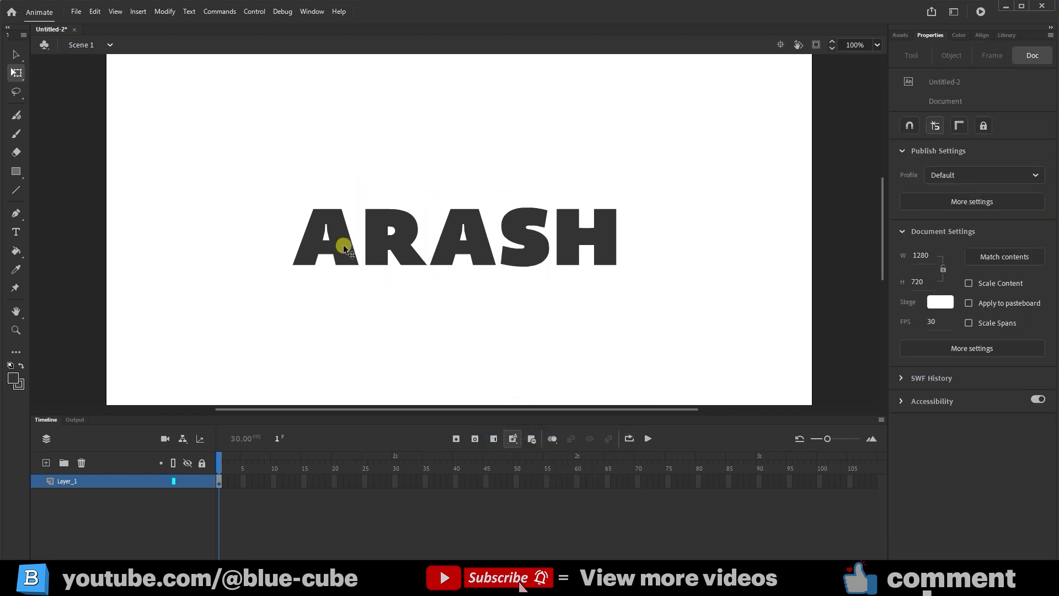
{"action": "left_click", "coordinate": [343, 243]}
{"action": "left_click", "coordinate": [403, 246]}
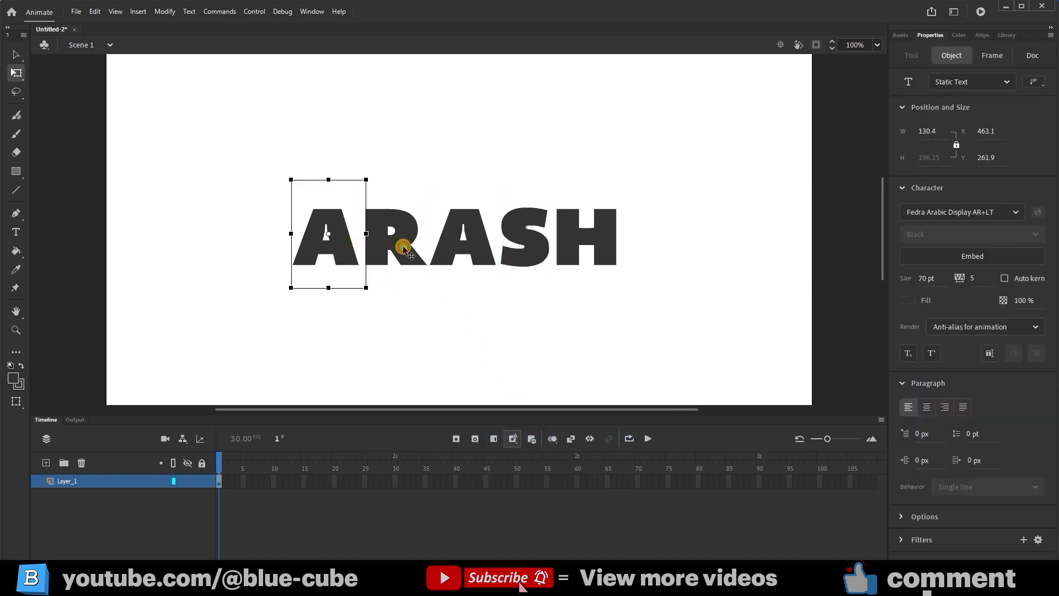
{"action": "left_click", "coordinate": [474, 245]}
{"action": "left_click", "coordinate": [531, 253]}
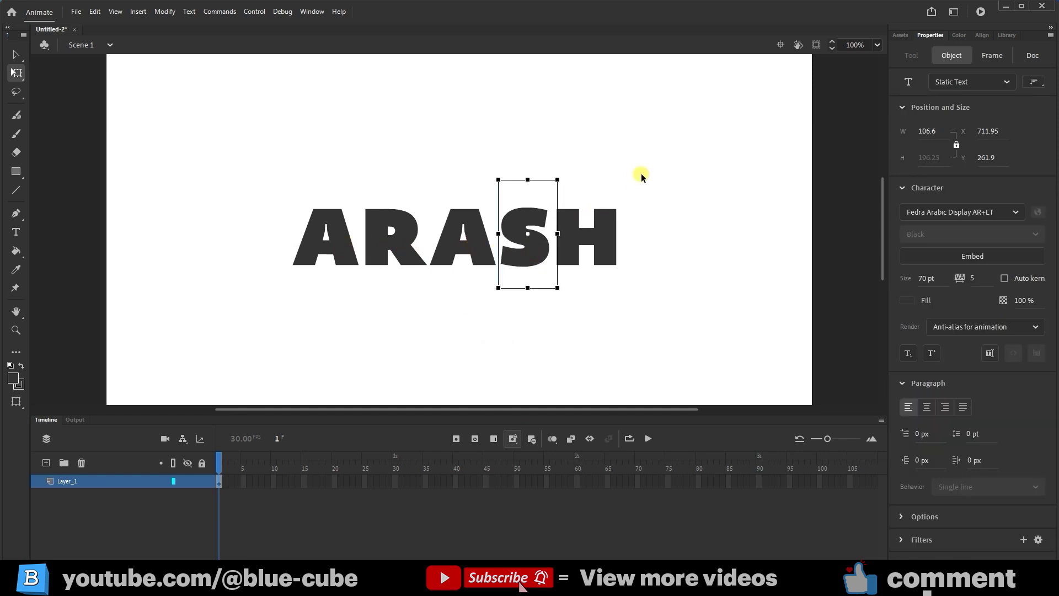
{"action": "left_click_drag", "start_coordinate": [679, 137], "coordinate": [268, 325]}
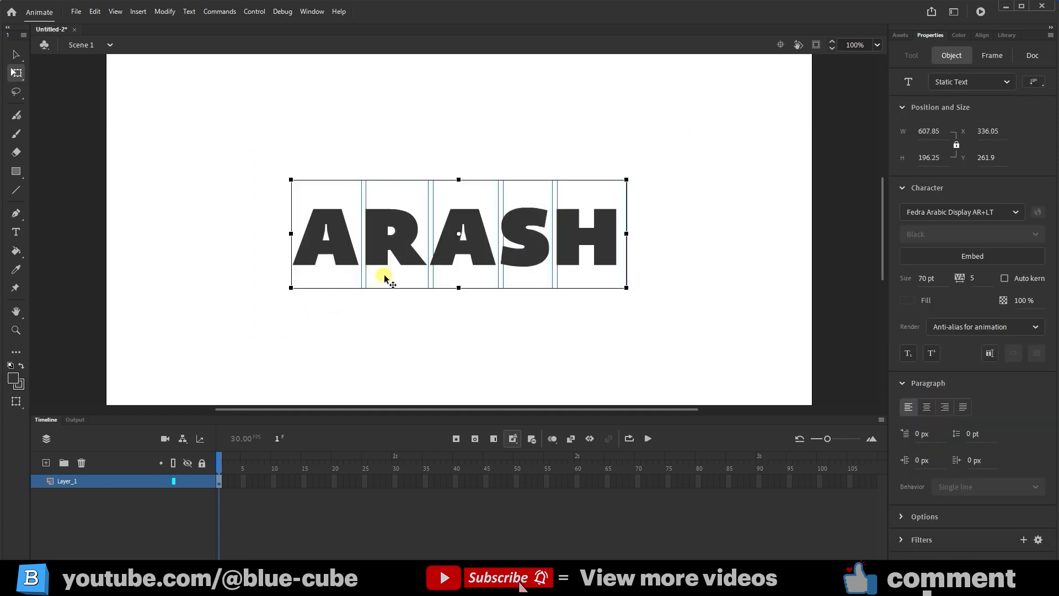
Break the selected letters apart again into plain filled shapes.
{"action": "right_click", "coordinate": [401, 250]}
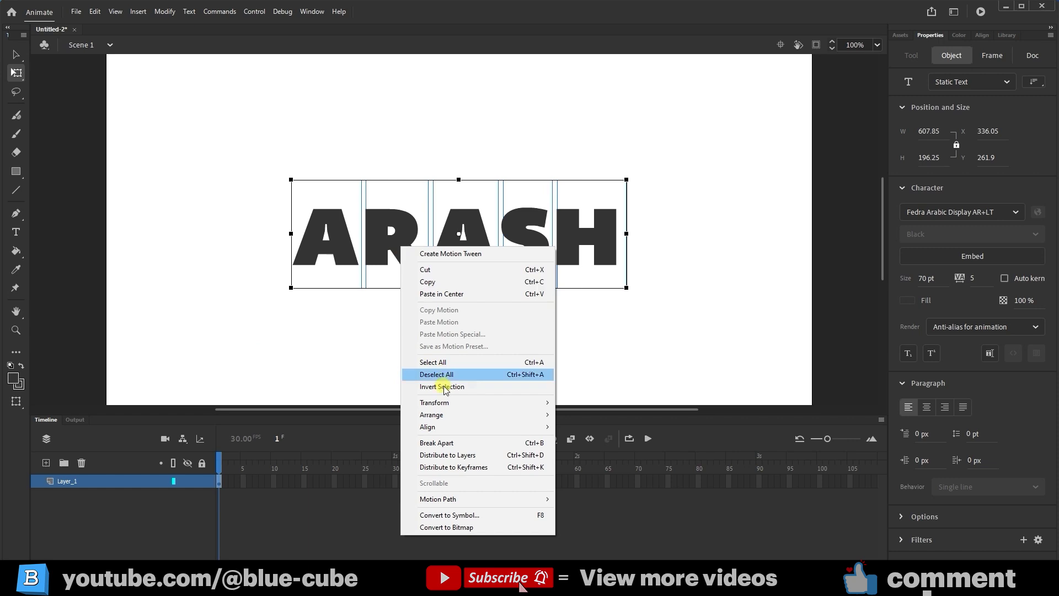
{"action": "left_click", "coordinate": [447, 443]}
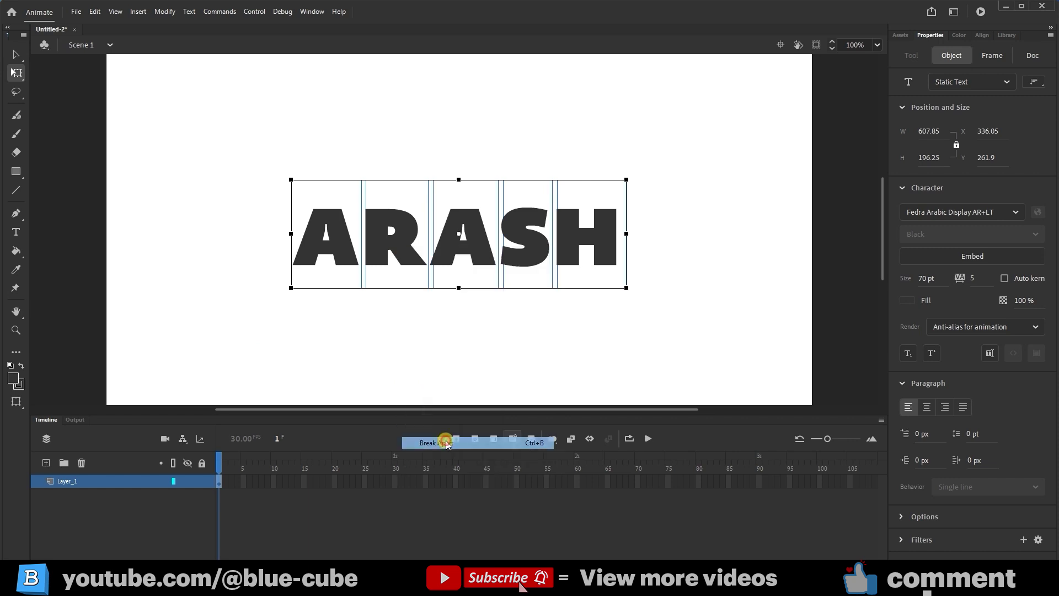
{"action": "left_click", "coordinate": [446, 302]}
{"action": "left_click", "coordinate": [338, 250]}
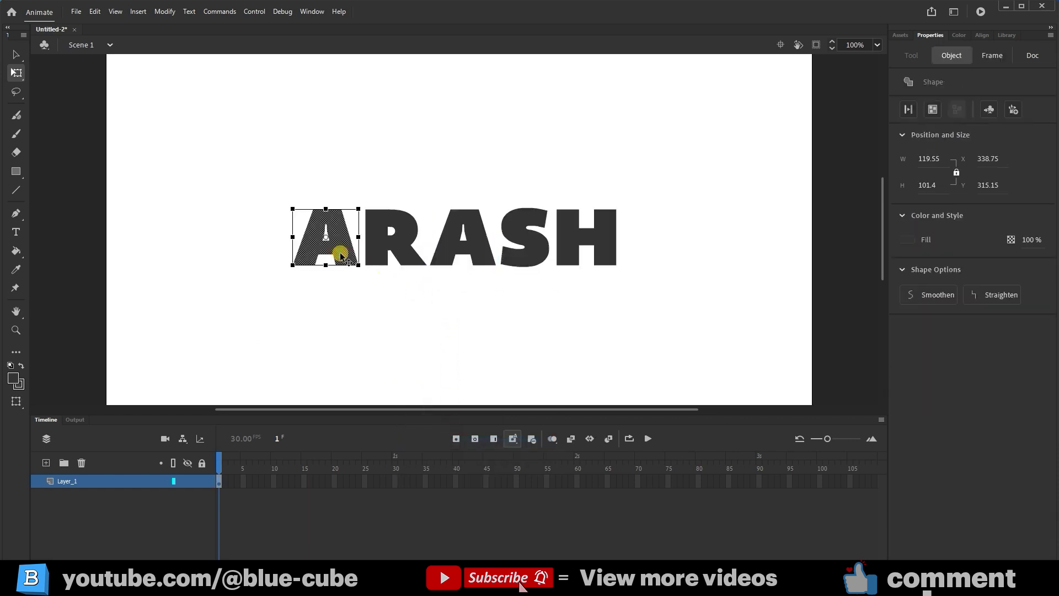
{"action": "left_click", "coordinate": [408, 242]}
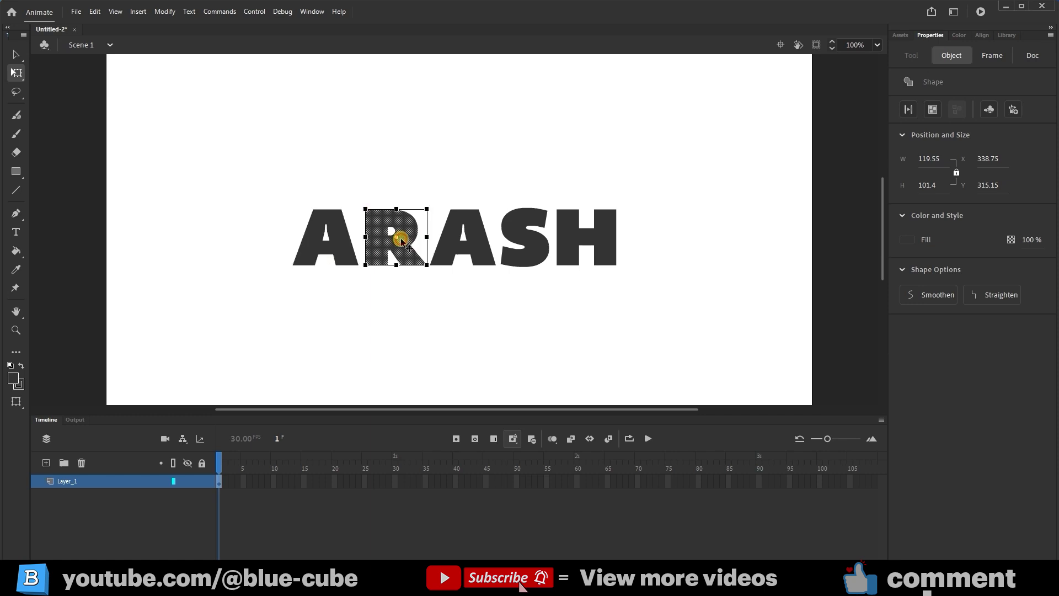
{"action": "left_click", "coordinate": [470, 240]}
{"action": "left_click", "coordinate": [908, 239]}
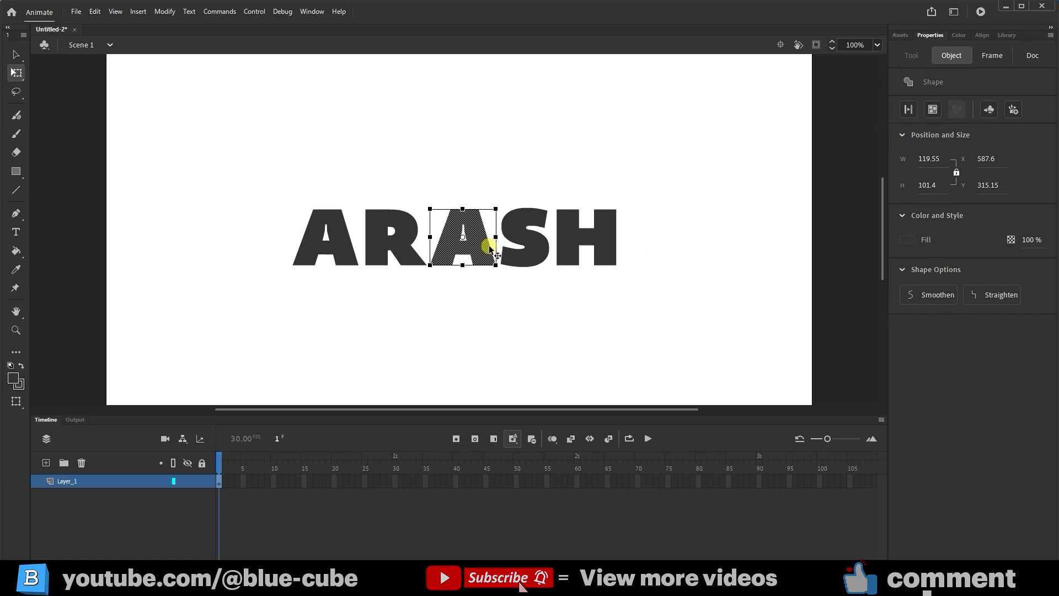
{"action": "left_click", "coordinate": [606, 237]}
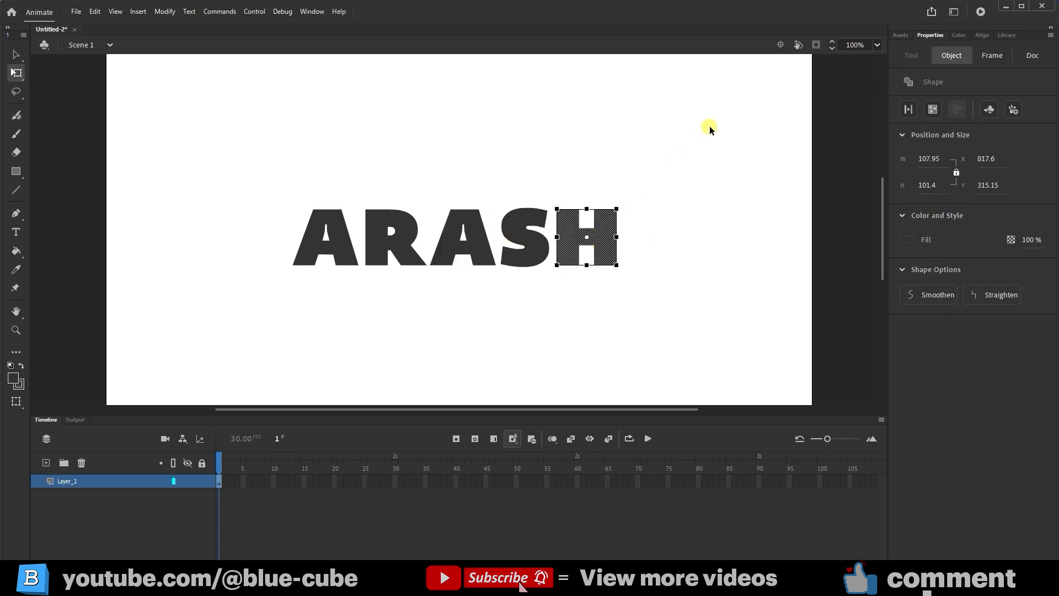
{"action": "left_click_drag", "start_coordinate": [710, 128], "coordinate": [230, 332]}
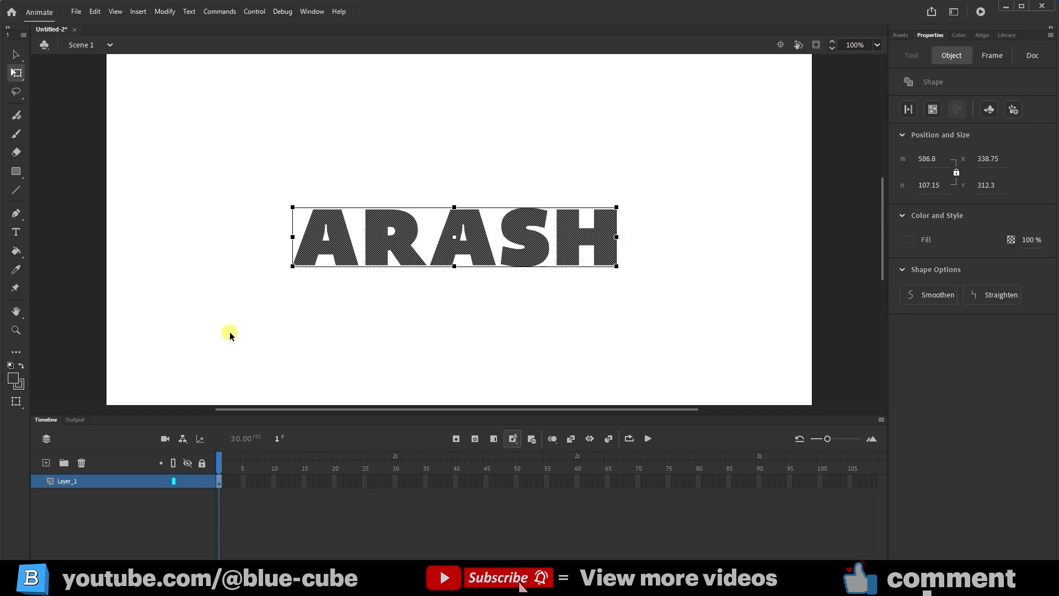
Distribute the five letter shapes to their own layers, Layer_2 through Layer_6.
{"action": "right_click", "coordinate": [472, 247]}
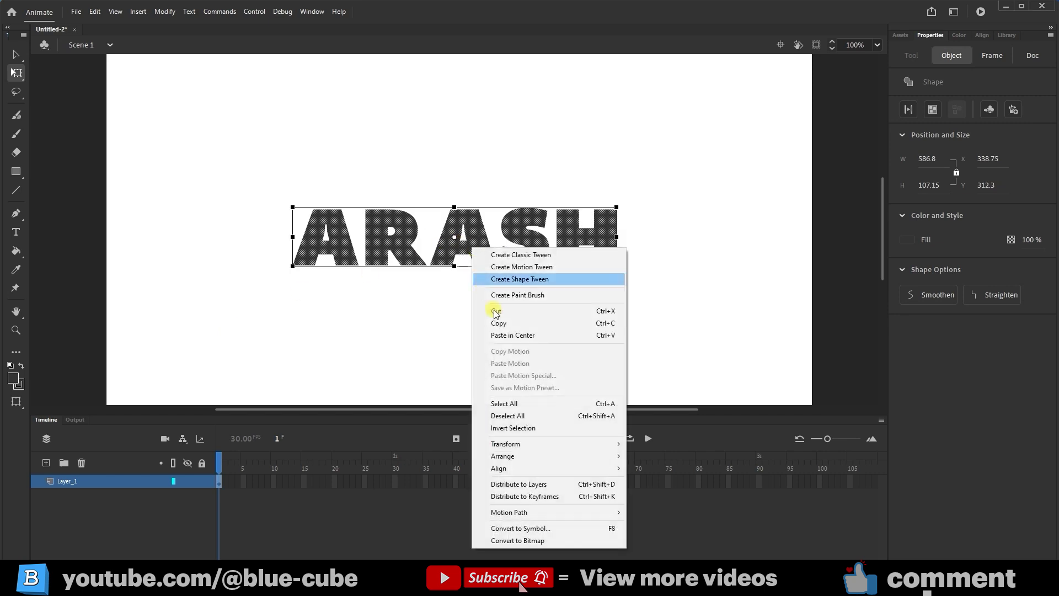
{"action": "left_click", "coordinate": [522, 486]}
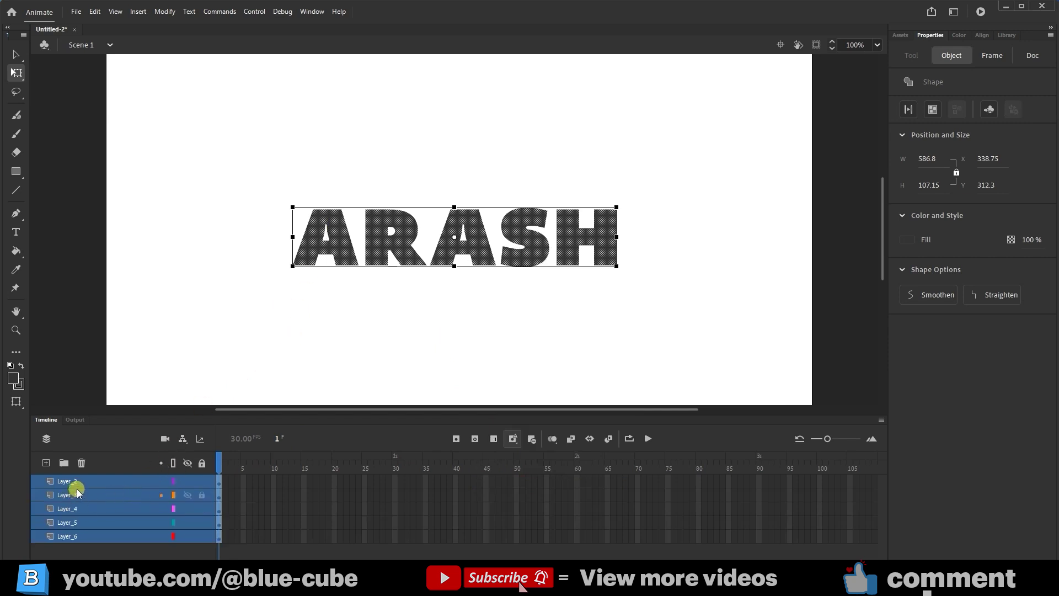
{"action": "left_click", "coordinate": [226, 340]}
{"action": "left_click", "coordinate": [342, 246]}
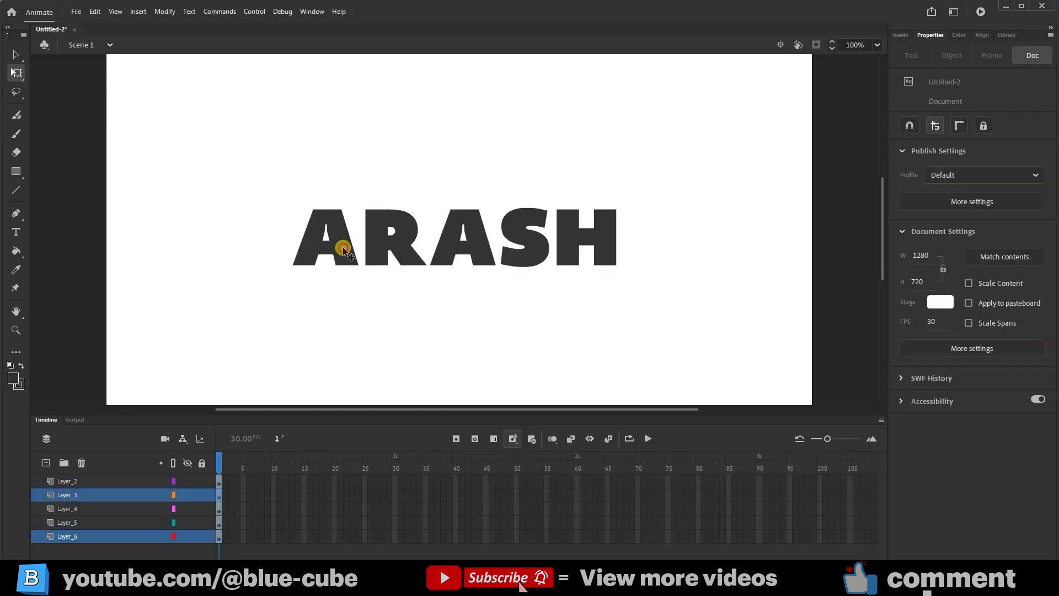
{"action": "left_click", "coordinate": [397, 237]}
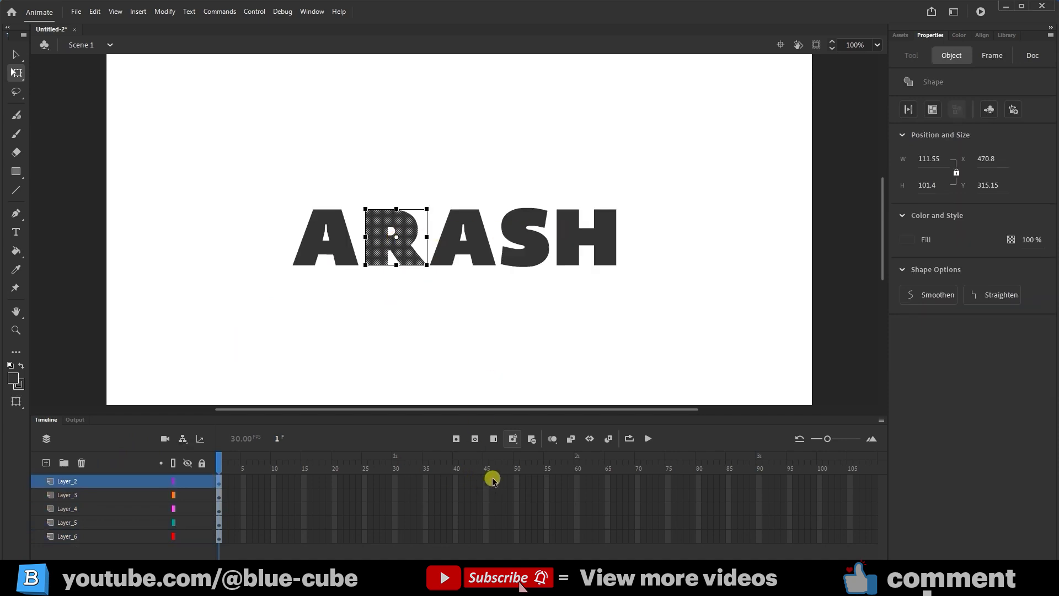
Add keyframes at frame 45 on all five letter layers, then return to frame 1.
{"action": "left_click_drag", "start_coordinate": [485, 479], "coordinate": [488, 542]}
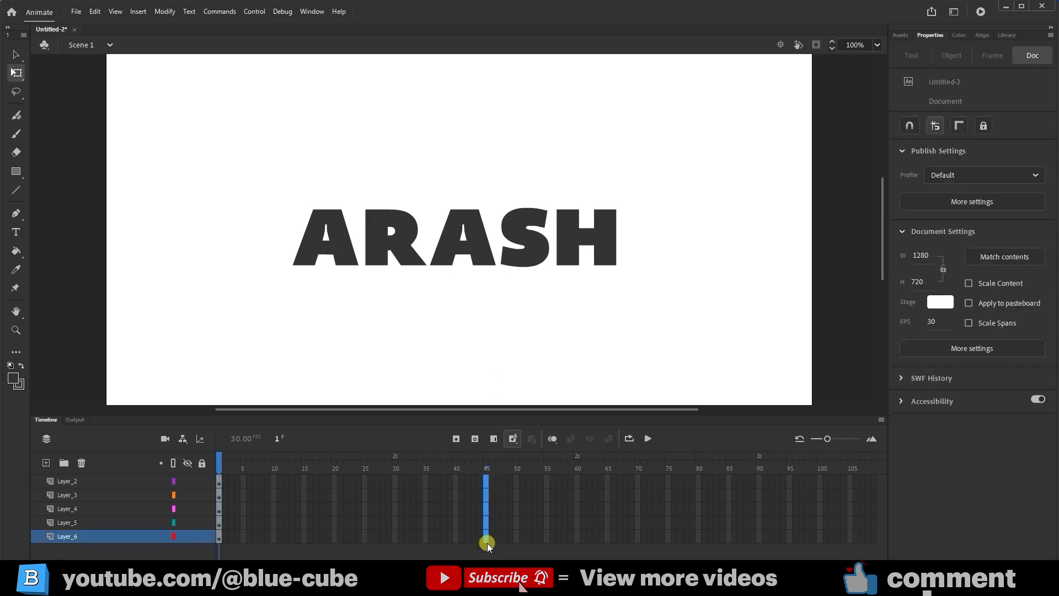
{"action": "left_click", "coordinate": [455, 438]}
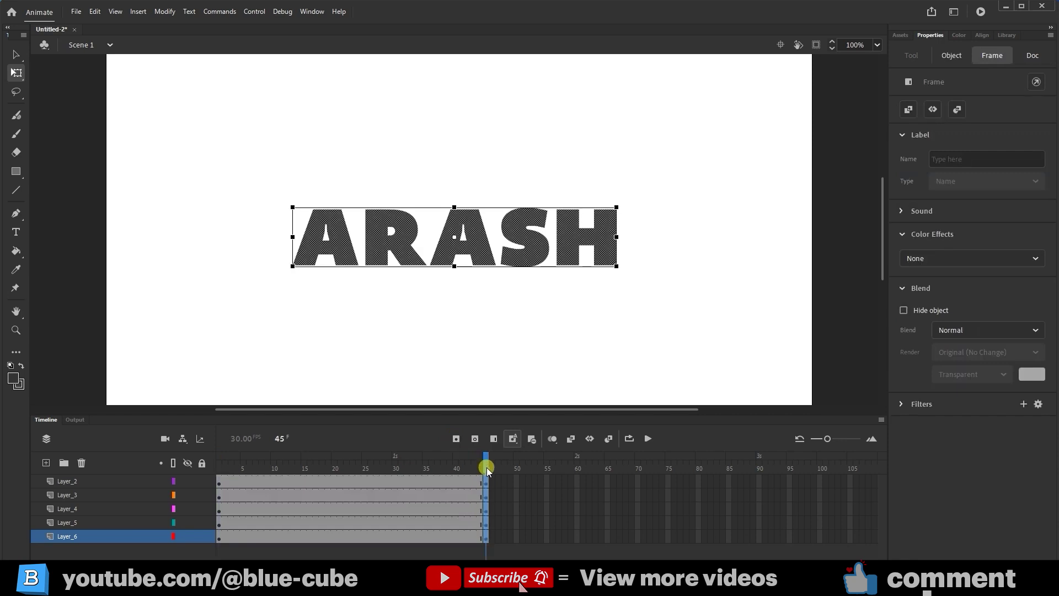
{"action": "left_click_drag", "start_coordinate": [486, 462], "coordinate": [272, 461]}
{"action": "key", "text": "shift+comma"}
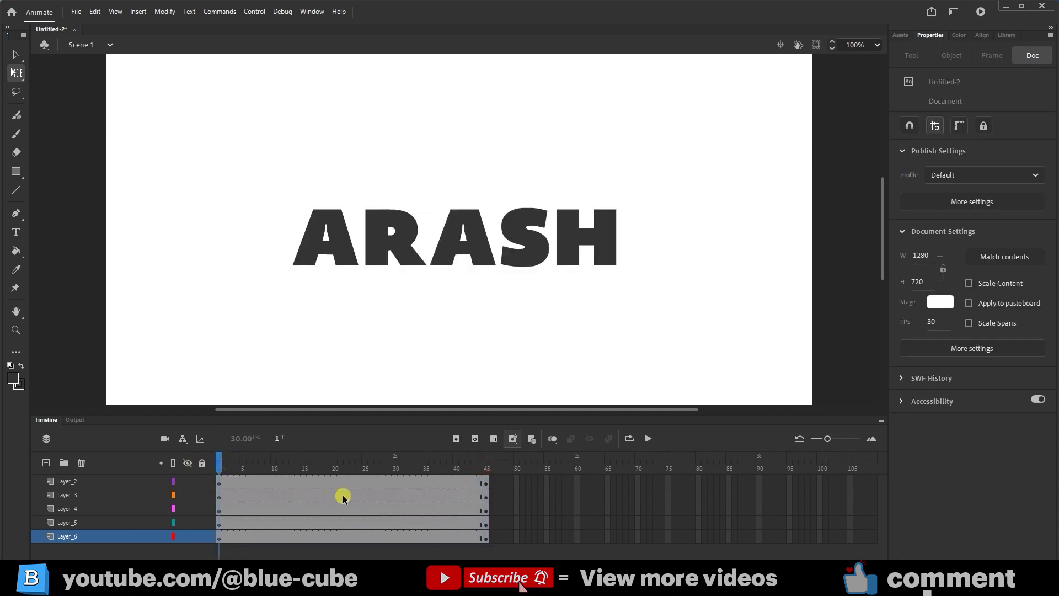
Create classic tweens on Layer_2 and Layer_3, converting their letters to symbols.
{"action": "right_click", "coordinate": [326, 480]}
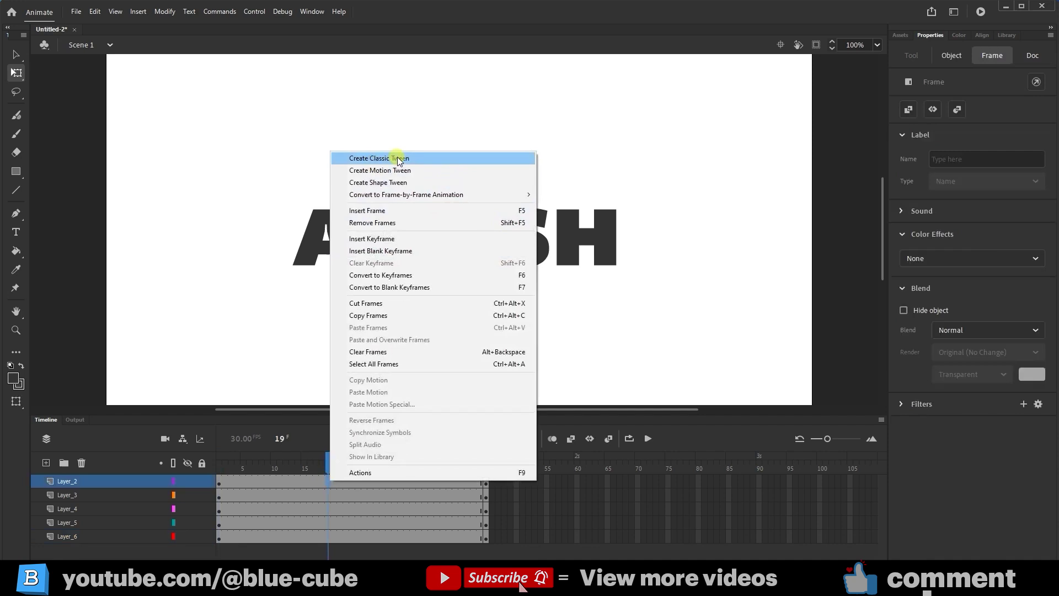
{"action": "left_click", "coordinate": [398, 158]}
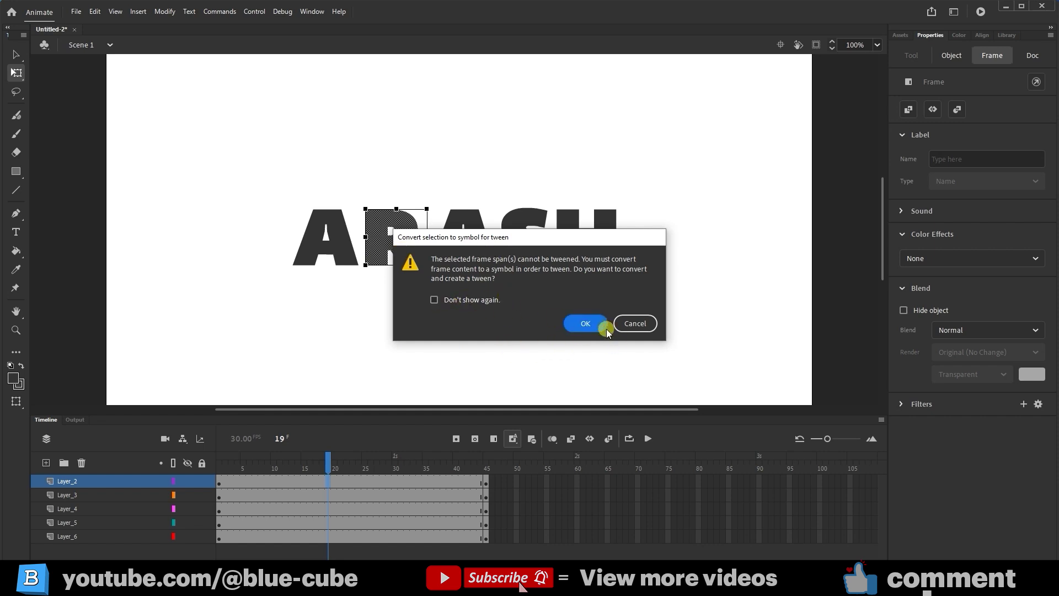
{"action": "left_click", "coordinate": [605, 329]}
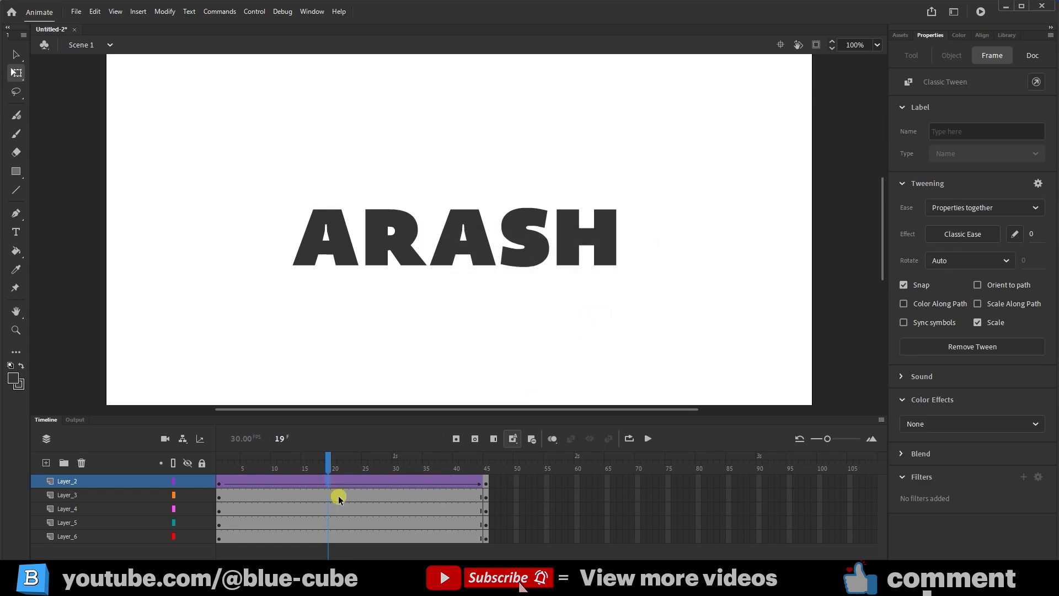
{"action": "left_click", "coordinate": [294, 494]}
{"action": "right_click", "coordinate": [294, 494]}
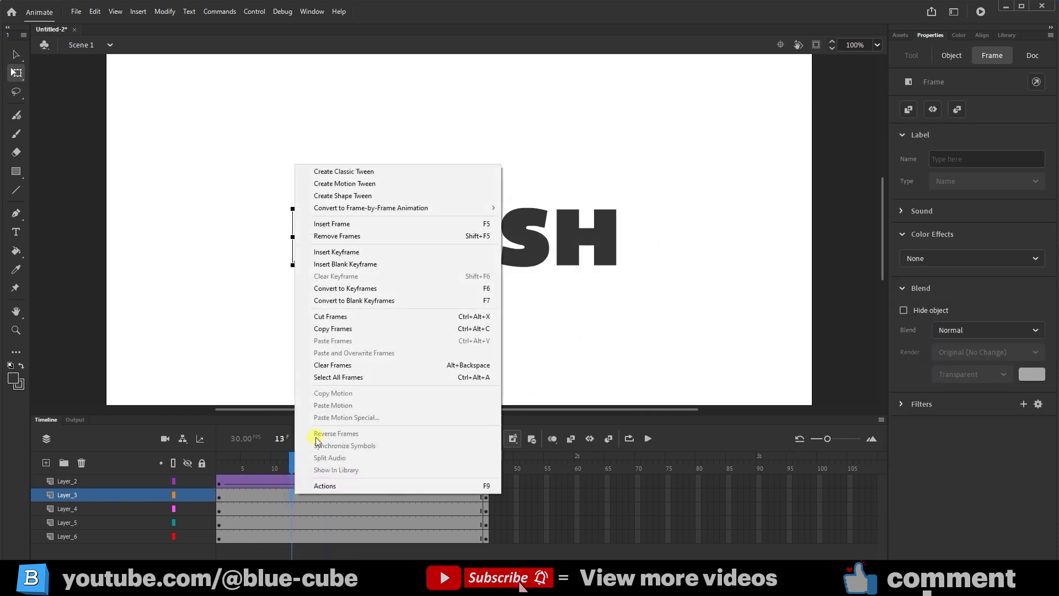
{"action": "left_click", "coordinate": [408, 171]}
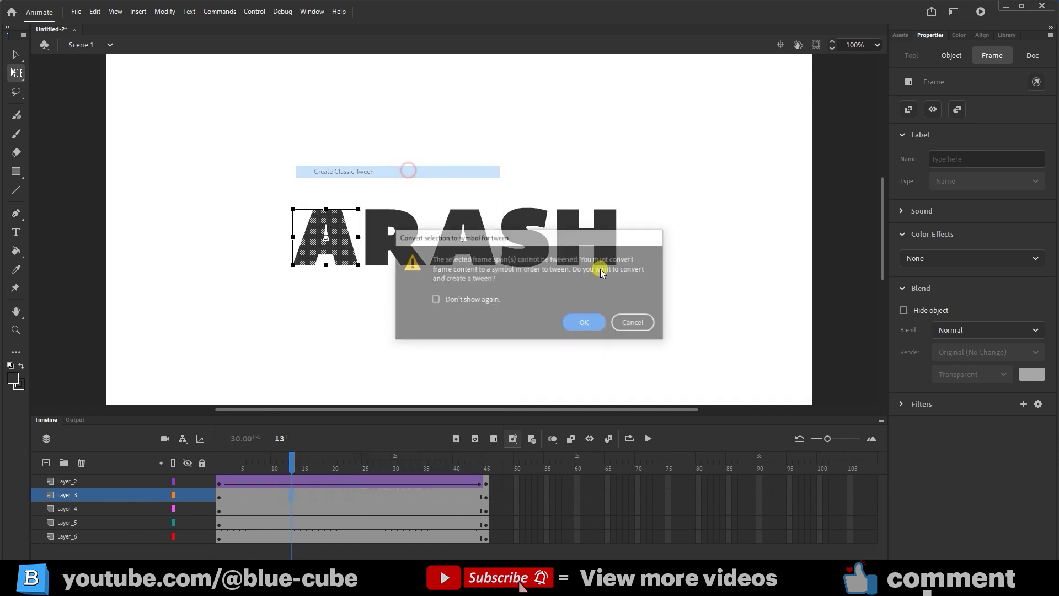
{"action": "left_click", "coordinate": [586, 323]}
Create classic tweens on the remaining letter layers, confirming each symbol conversion.
{"action": "right_click", "coordinate": [395, 507]}
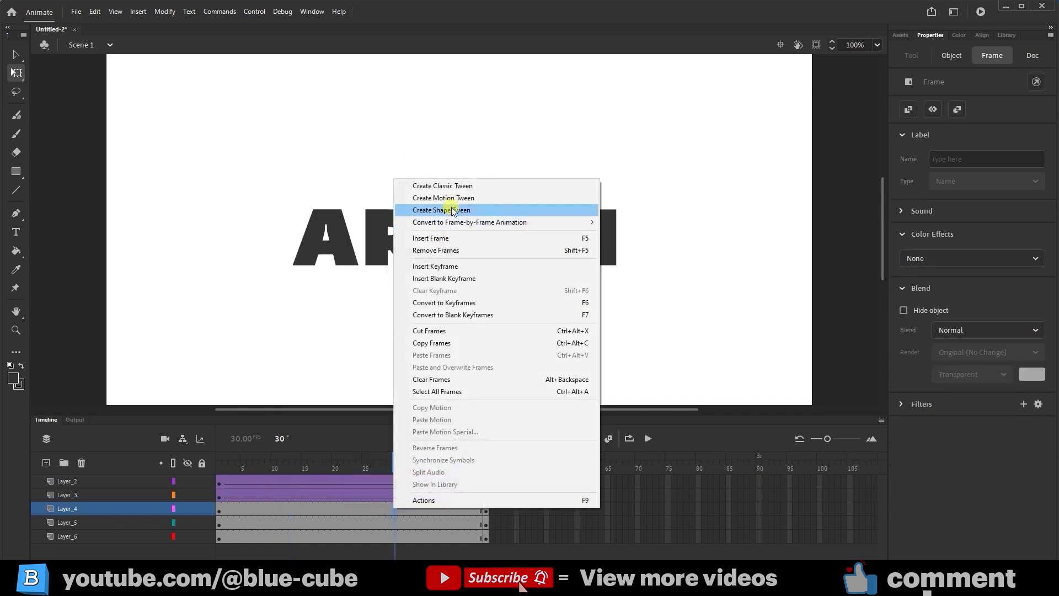
{"action": "left_click", "coordinate": [465, 184]}
{"action": "left_click", "coordinate": [583, 322]}
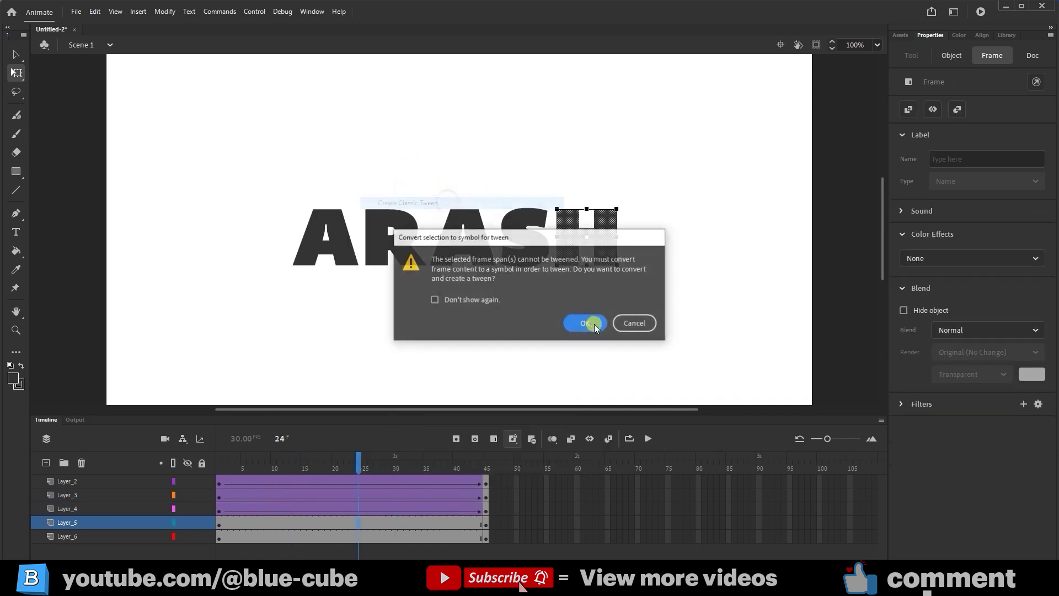
{"action": "left_click", "coordinate": [594, 323]}
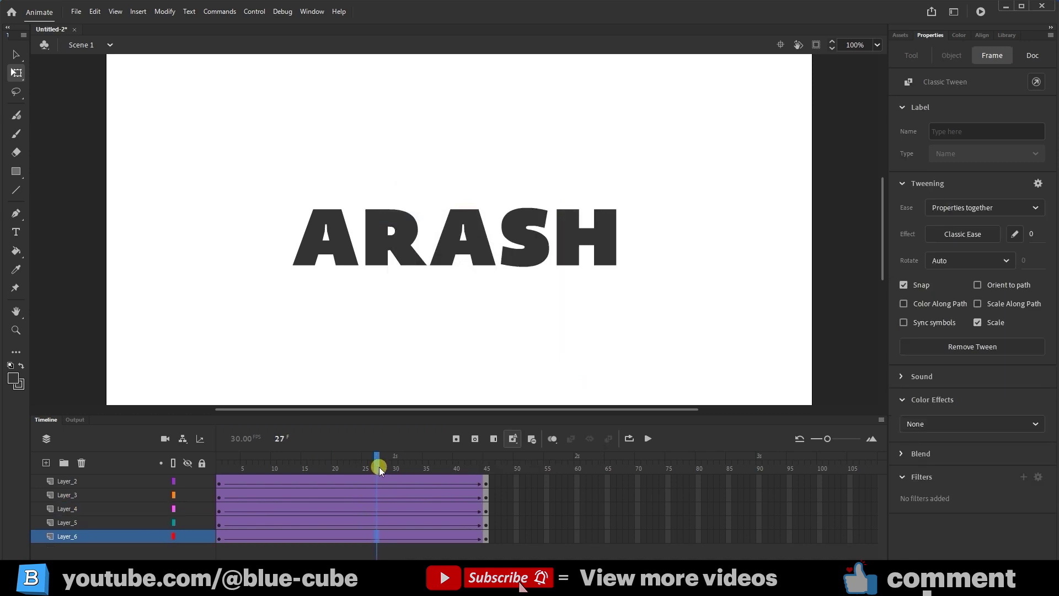
At frame 1, flip the first A off the right edge and rotate the R above the stage.
{"action": "left_click_drag", "start_coordinate": [378, 464], "coordinate": [219, 462]}
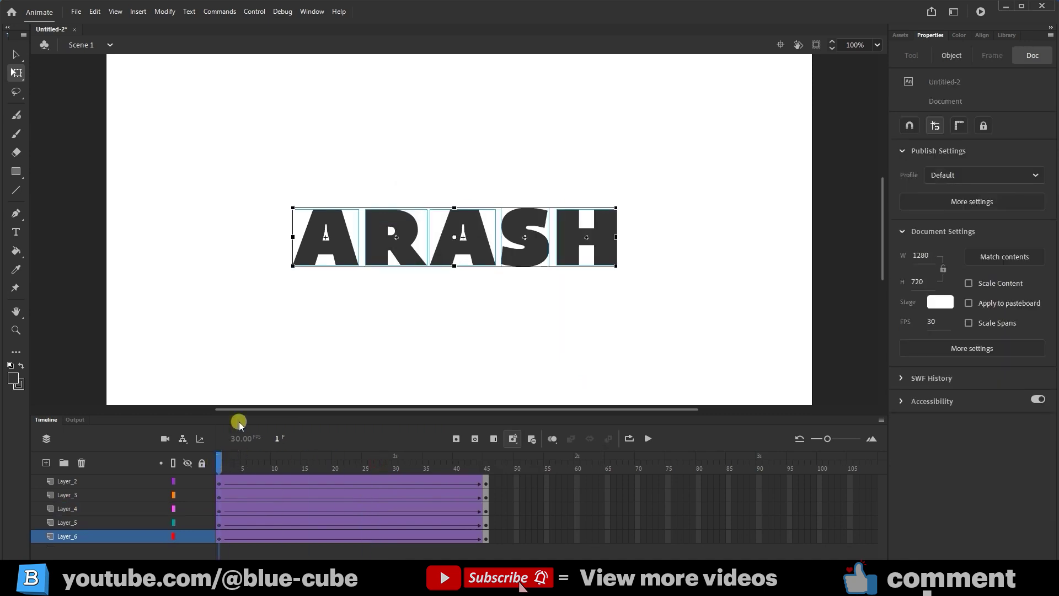
{"action": "left_click", "coordinate": [342, 242]}
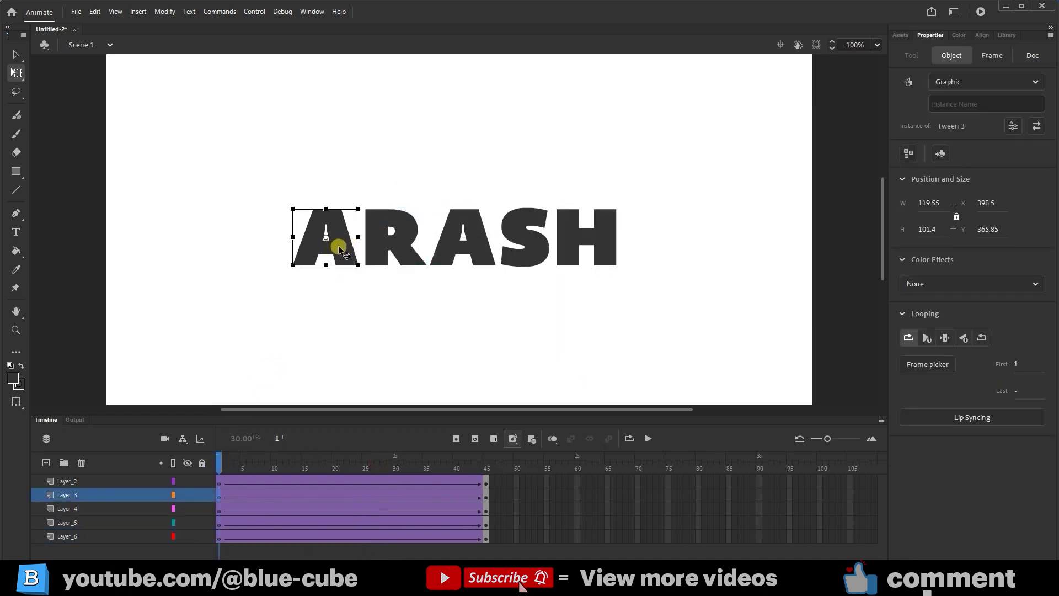
{"action": "left_click_drag", "start_coordinate": [332, 251], "coordinate": [836, 277]}
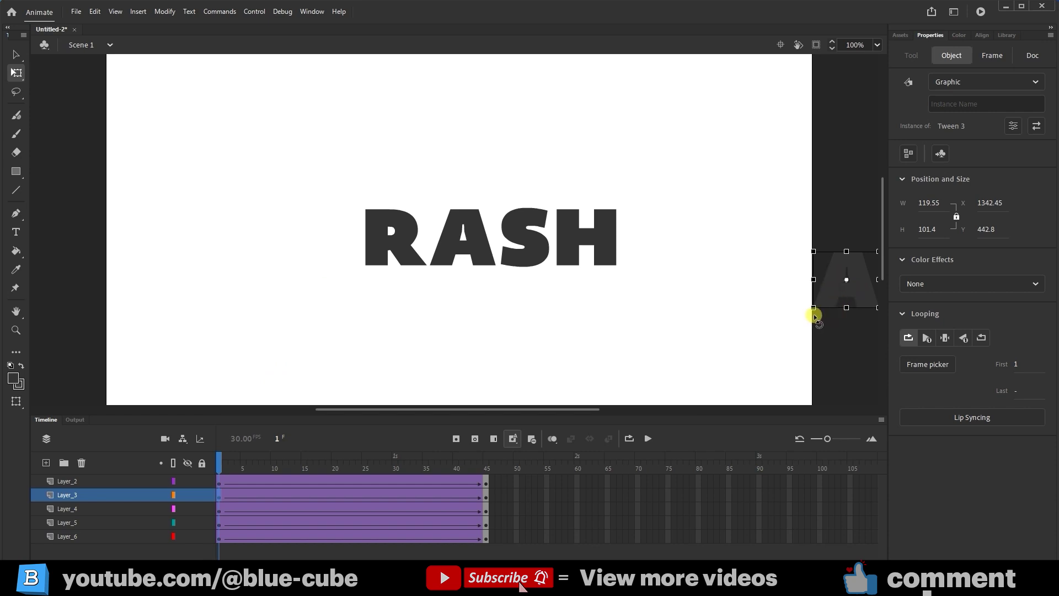
{"action": "left_click_drag", "start_coordinate": [814, 315], "coordinate": [803, 282]}
{"action": "left_click", "coordinate": [393, 241]}
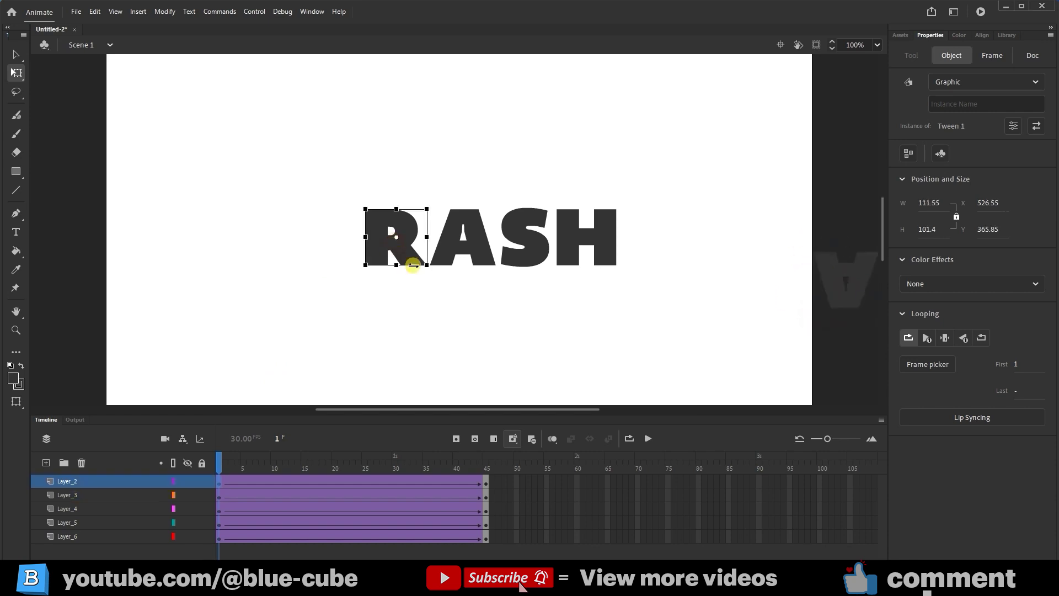
{"action": "left_click_drag", "start_coordinate": [420, 279], "coordinate": [319, 217]}
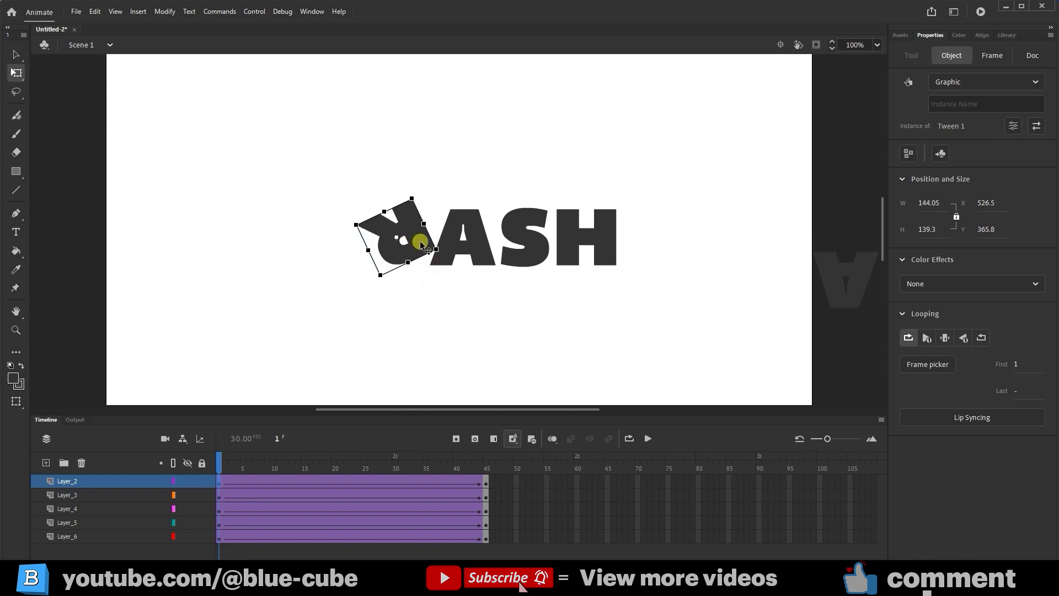
{"action": "left_click_drag", "start_coordinate": [421, 245], "coordinate": [716, 18]}
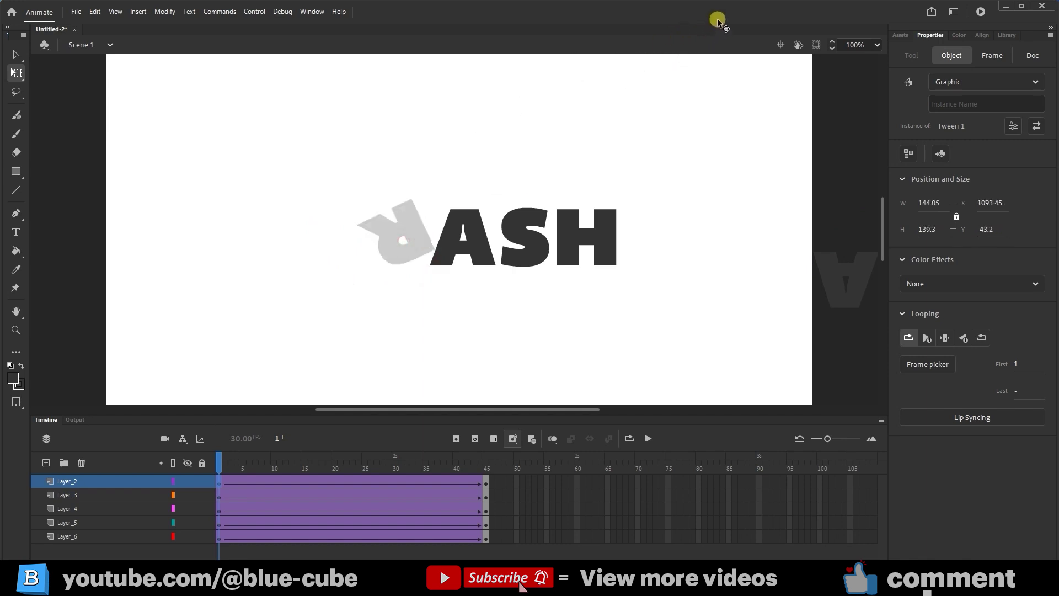
Flip the second A off the top-left, tilt the H, and rotate the S below the stage.
{"action": "left_click", "coordinate": [478, 246]}
{"action": "left_click_drag", "start_coordinate": [424, 273], "coordinate": [539, 120]}
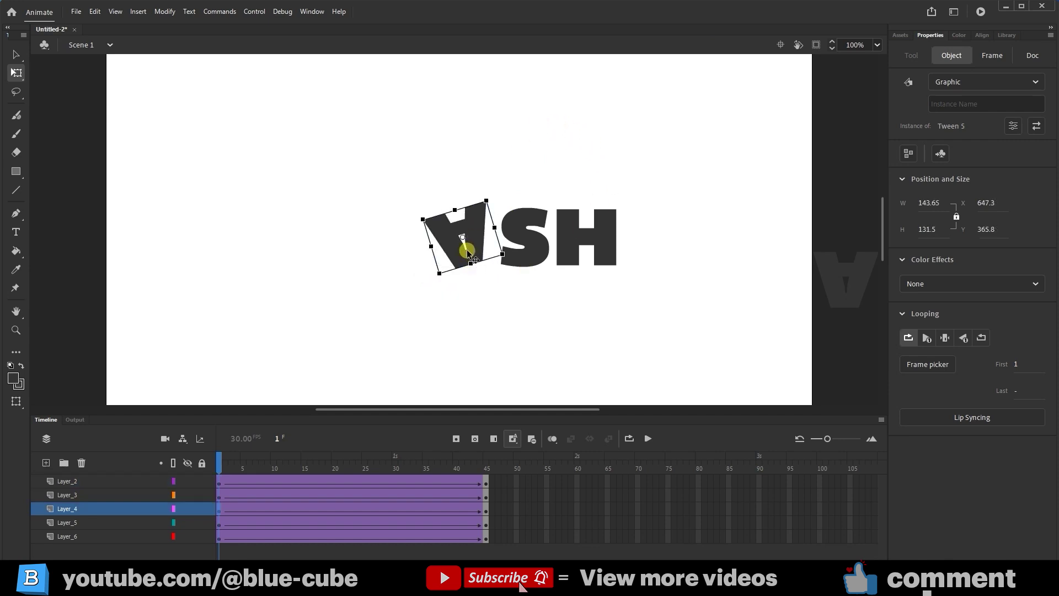
{"action": "left_click_drag", "start_coordinate": [468, 253], "coordinate": [211, 24]}
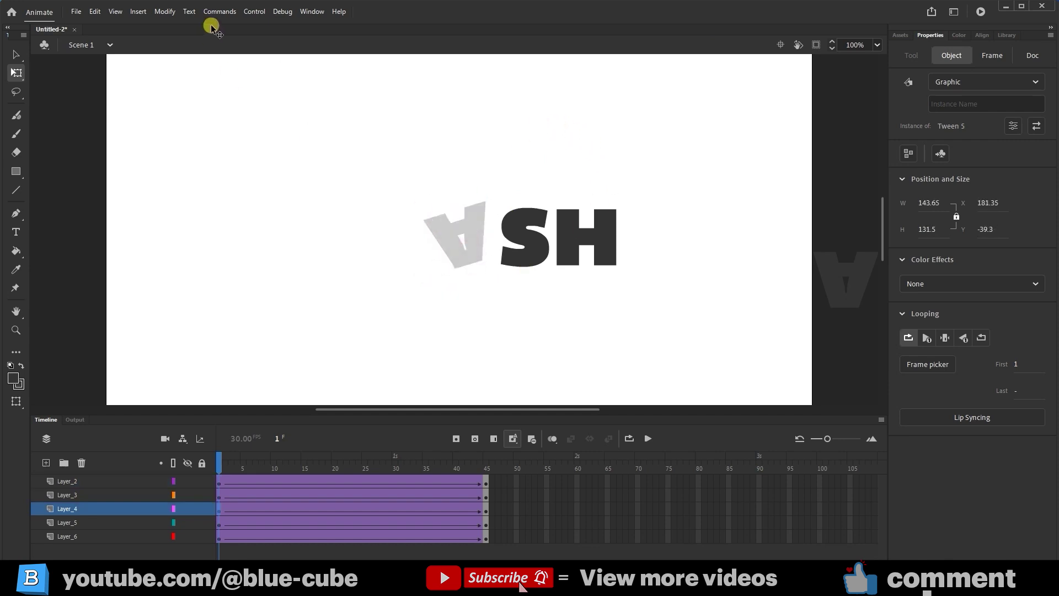
{"action": "left_click", "coordinate": [597, 236]}
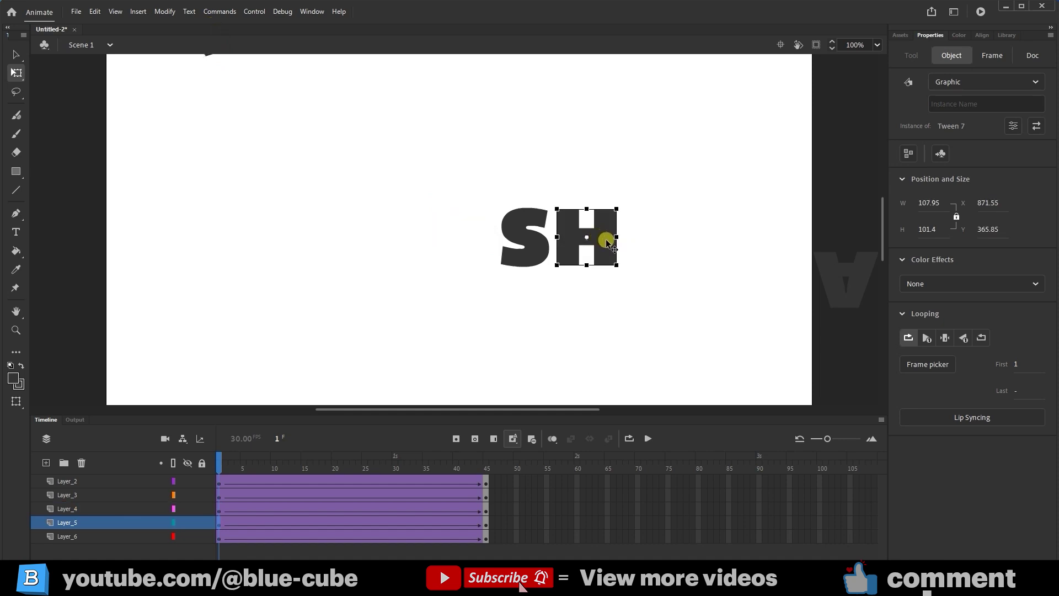
{"action": "left_click_drag", "start_coordinate": [623, 272], "coordinate": [80, 219]}
{"action": "left_click", "coordinate": [518, 253]}
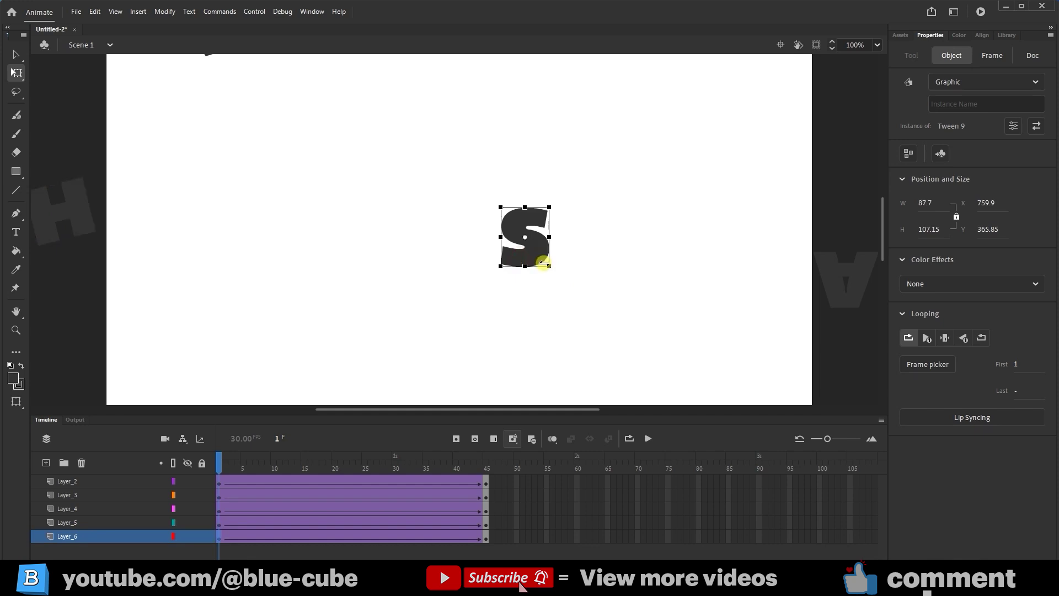
{"action": "left_click_drag", "start_coordinate": [558, 270], "coordinate": [457, 461]}
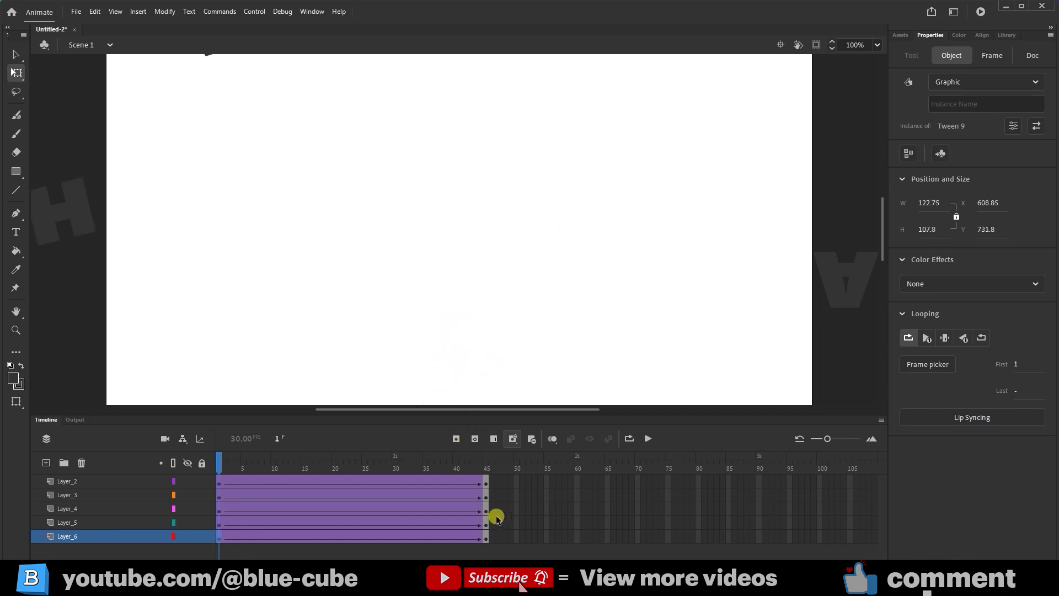
{"action": "left_click", "coordinate": [648, 439]}
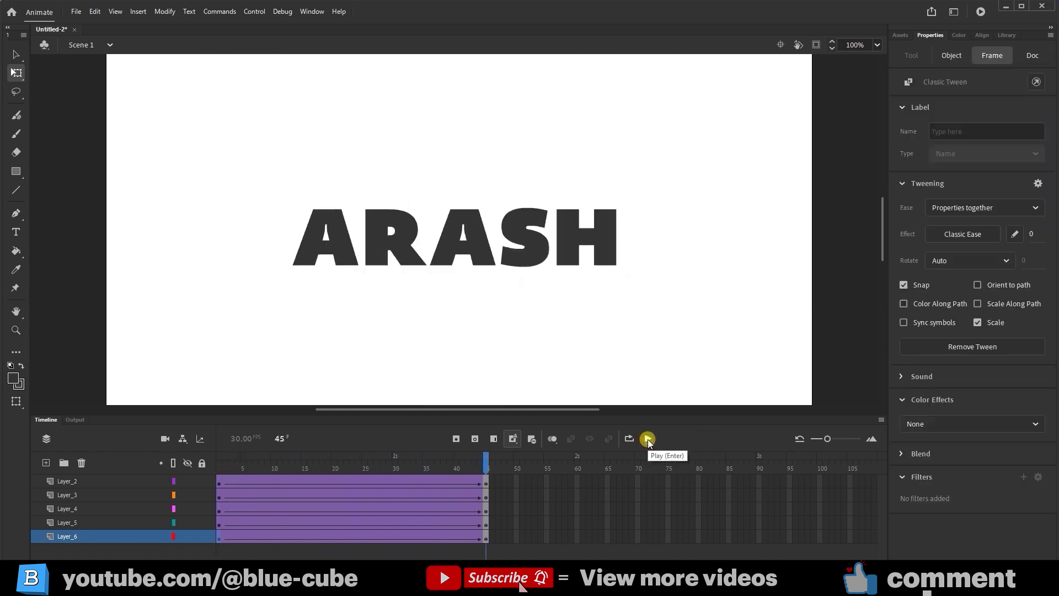
{"action": "left_click", "coordinate": [648, 438]}
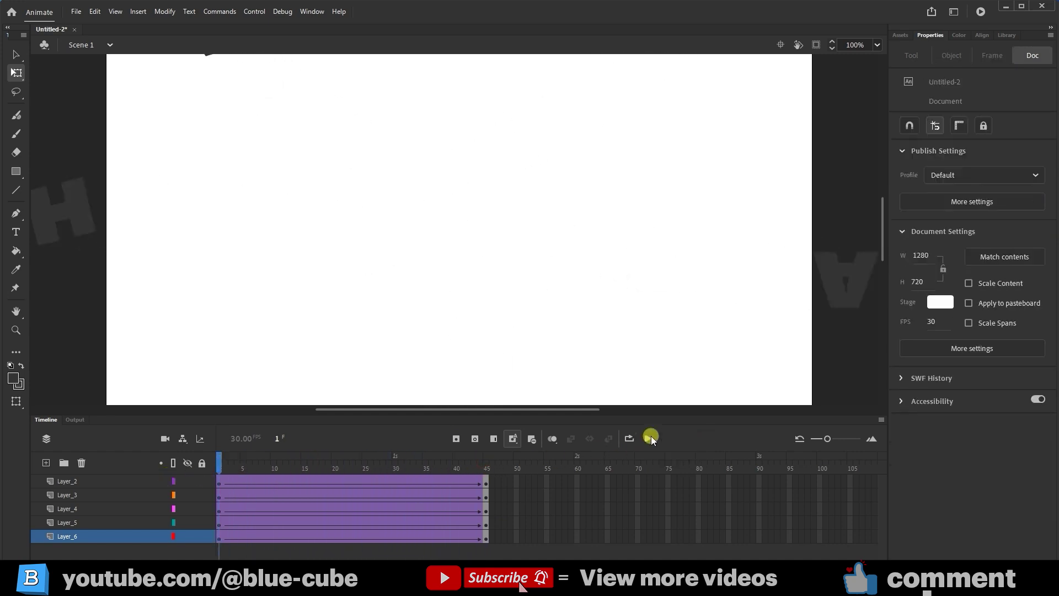
{"action": "left_click", "coordinate": [646, 440]}
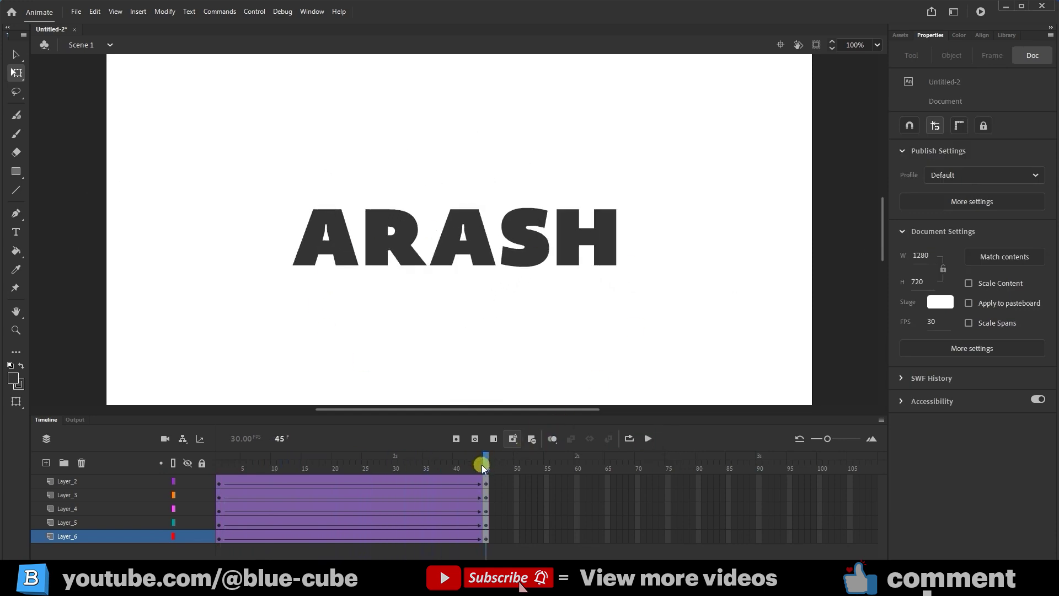
{"action": "left_click_drag", "start_coordinate": [488, 465], "coordinate": [193, 485]}
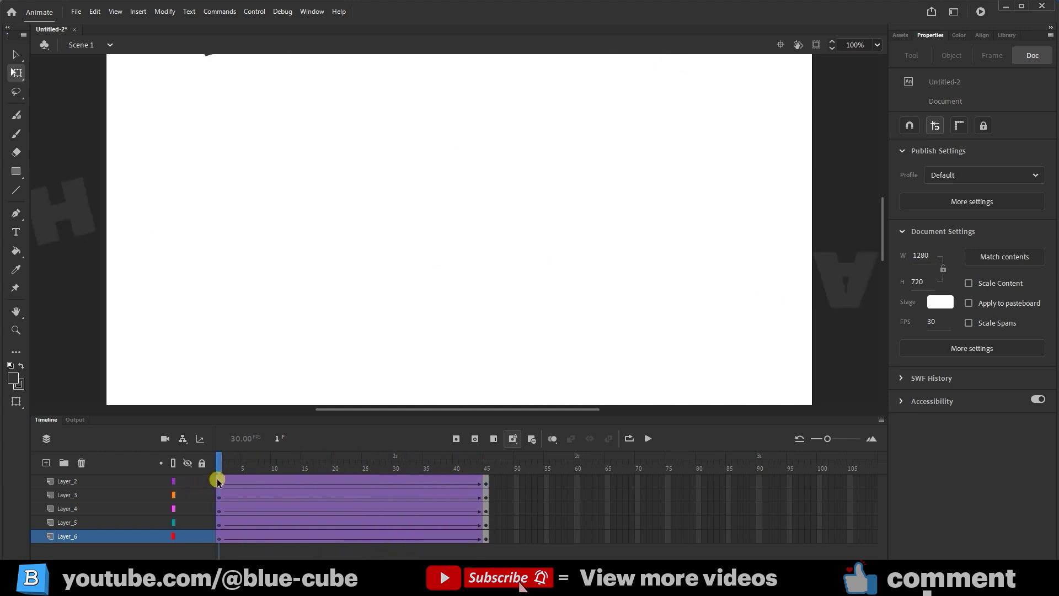
Apply a Quart Ease-In-Out ease to Layer_2's classic tween from frame 1.
{"action": "left_click", "coordinate": [219, 481]}
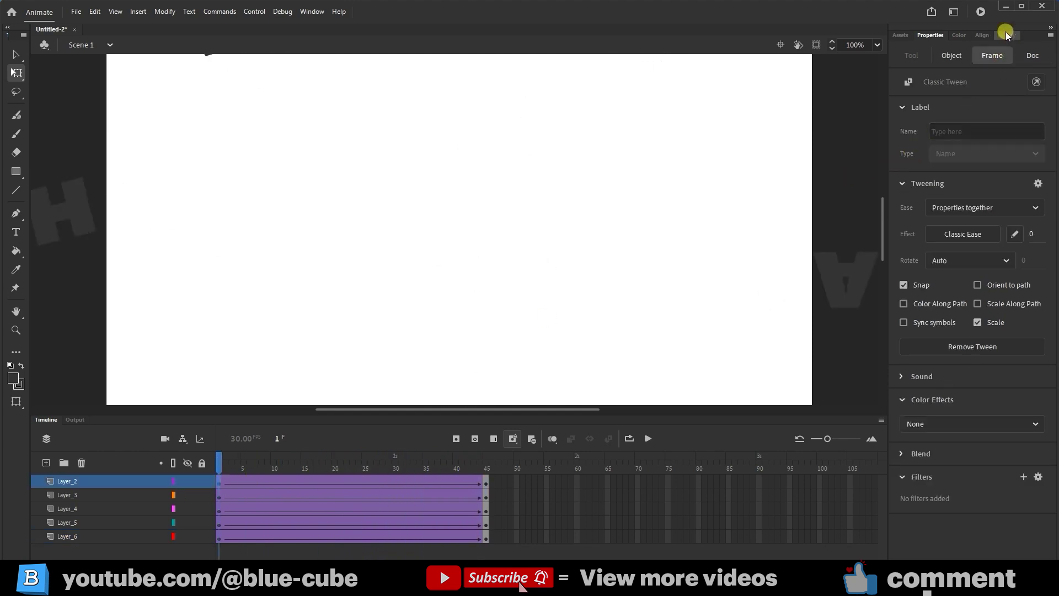
{"action": "left_click", "coordinate": [963, 233]}
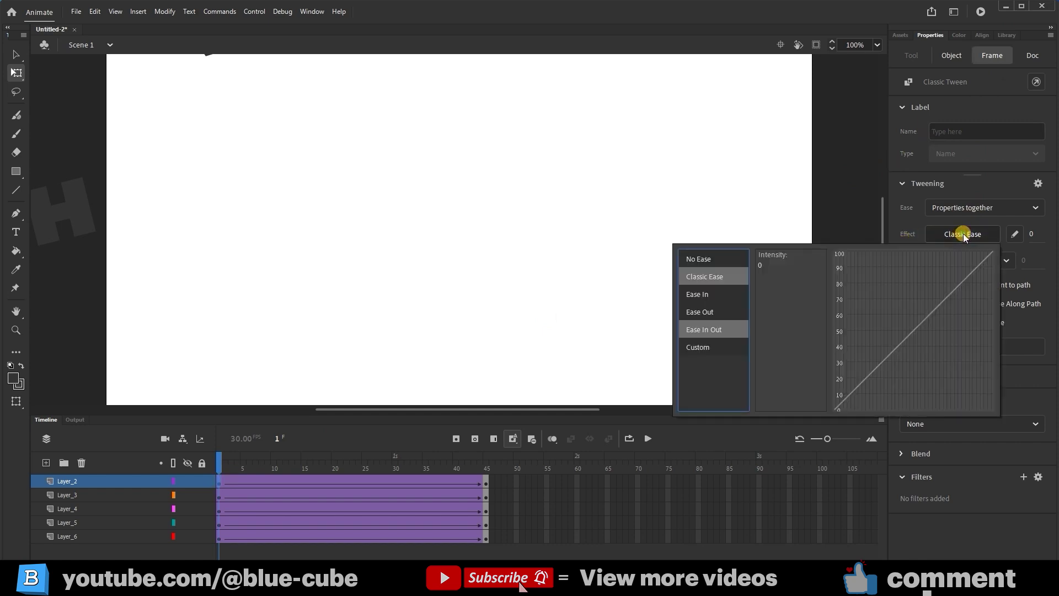
{"action": "left_click", "coordinate": [701, 329]}
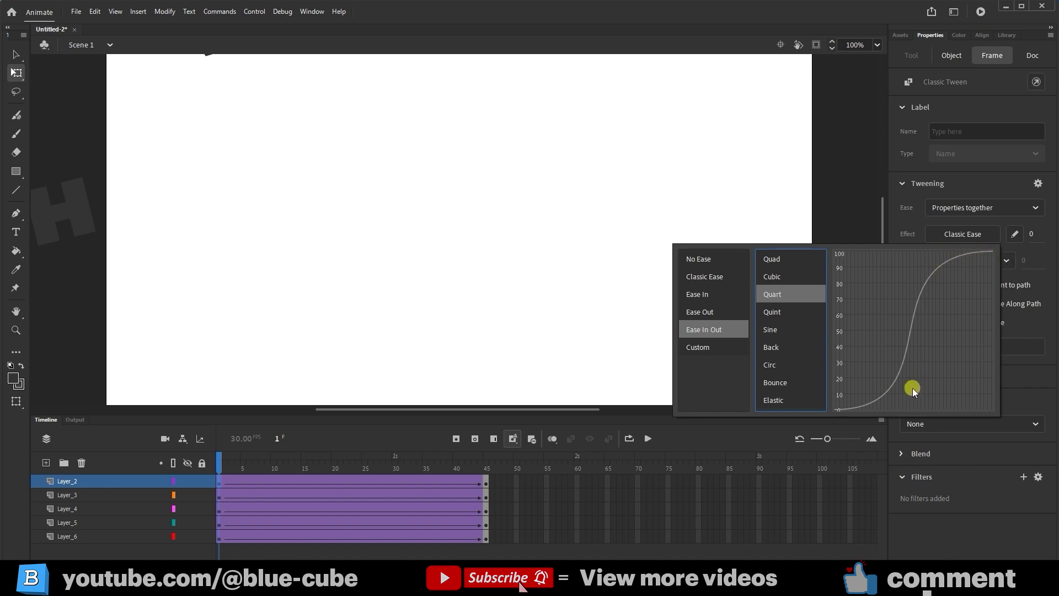
{"action": "double_click", "coordinate": [776, 293]}
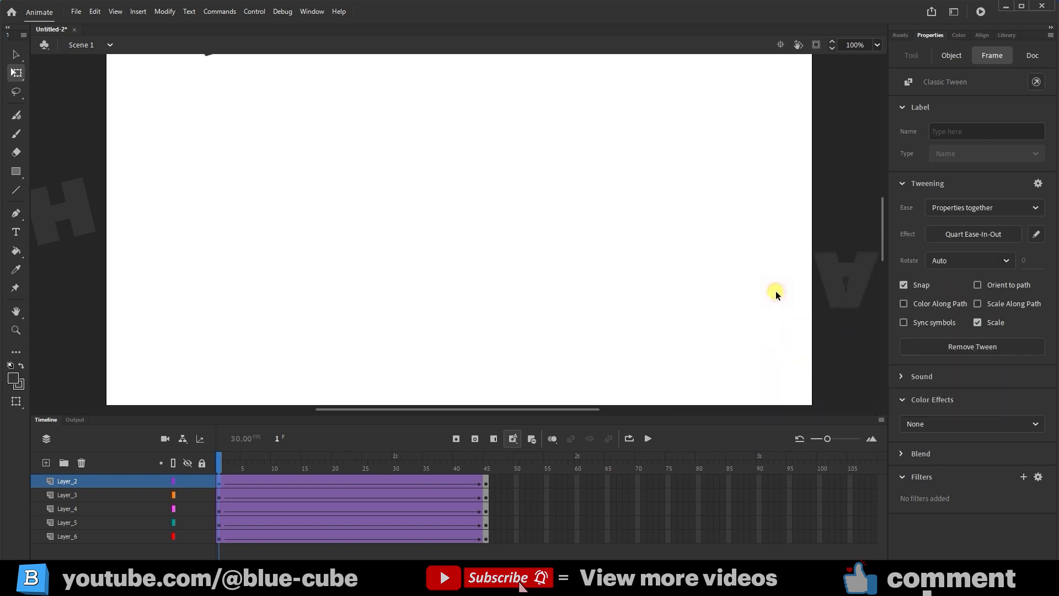
Apply a Quart Ease-In-Out ease to Layer_3's classic tween.
{"action": "left_click", "coordinate": [219, 495]}
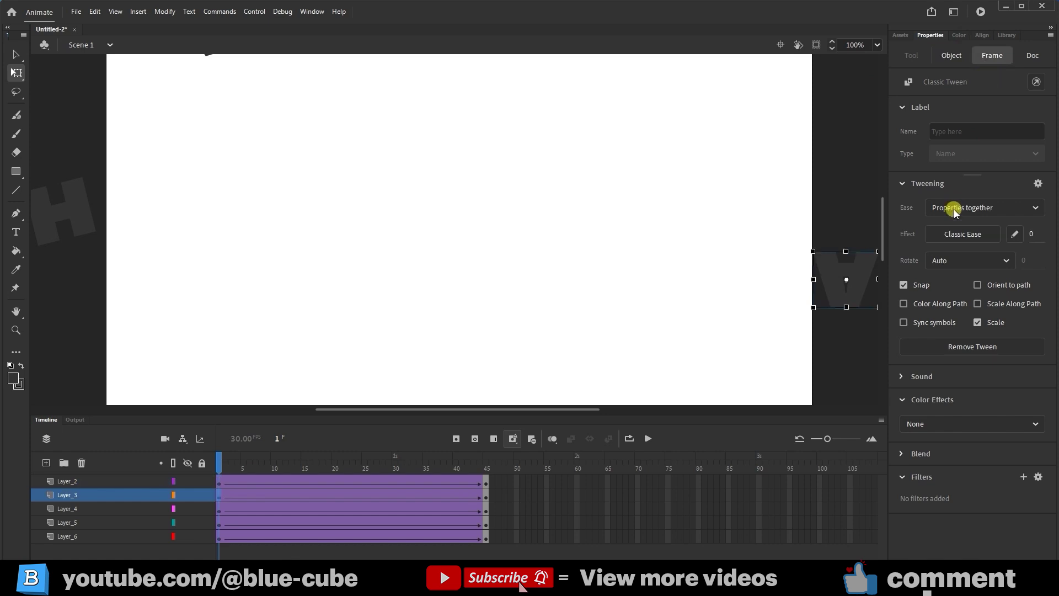
{"action": "left_click", "coordinate": [957, 234]}
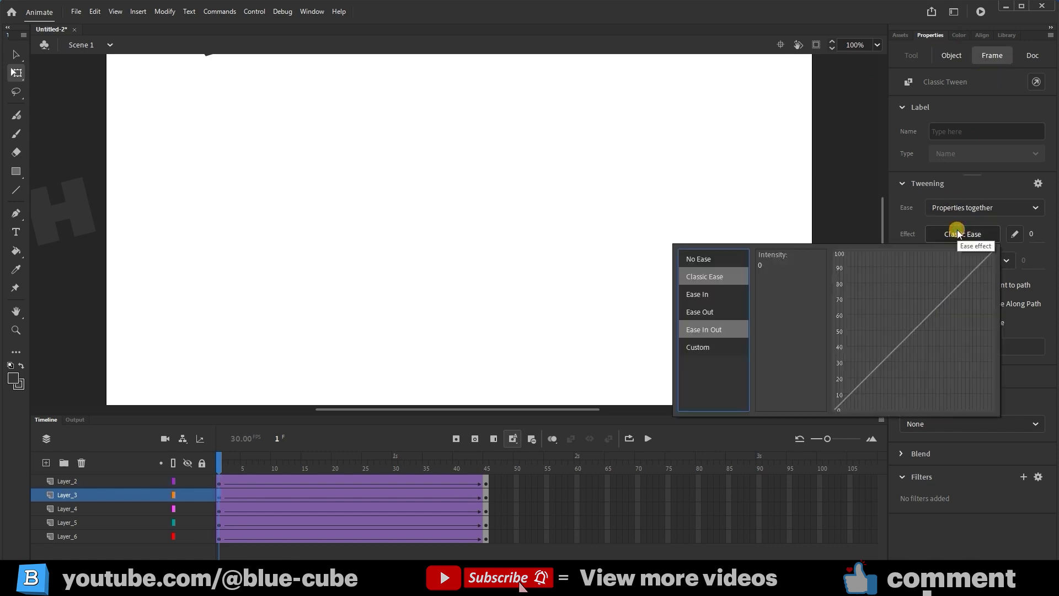
{"action": "left_click", "coordinate": [707, 330]}
{"action": "left_click", "coordinate": [786, 296]}
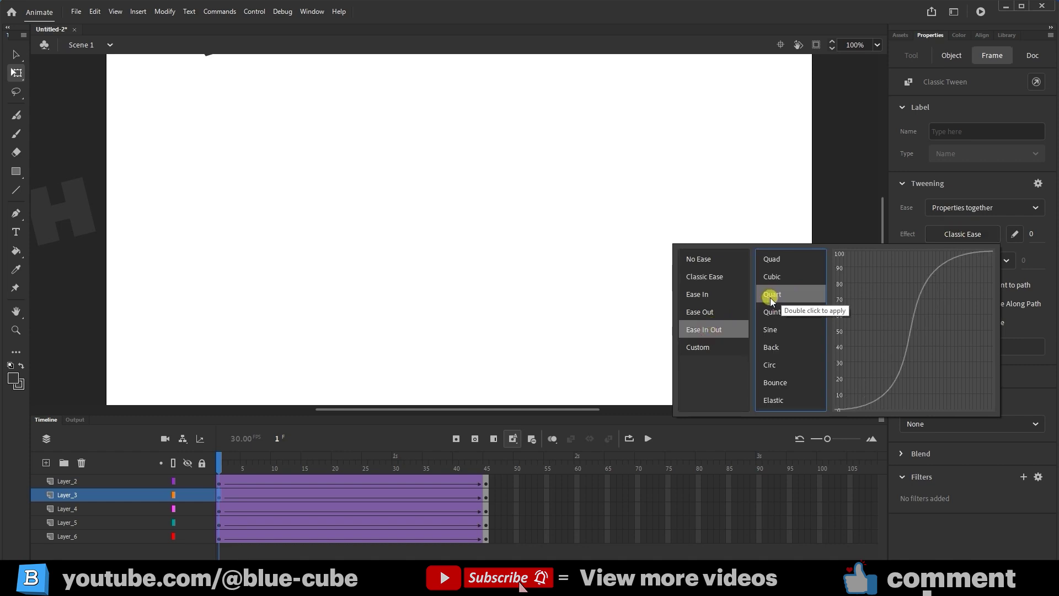
{"action": "double_click", "coordinate": [778, 294]}
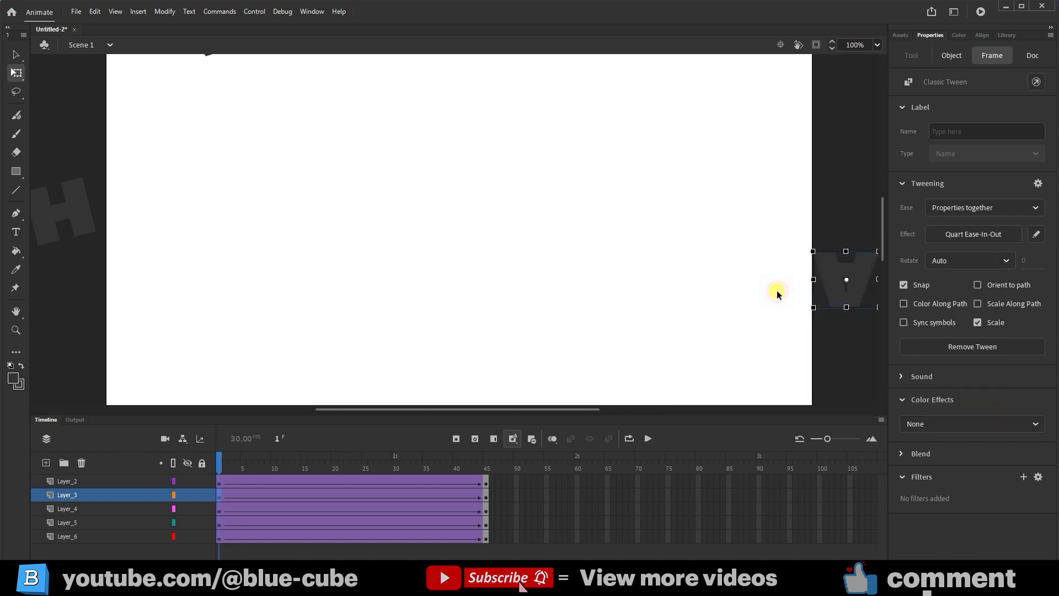
Apply the same Quart Ease-In-Out ease to the tweens on Layer_4, Layer_5 and Layer_6.
{"action": "left_click", "coordinate": [219, 511]}
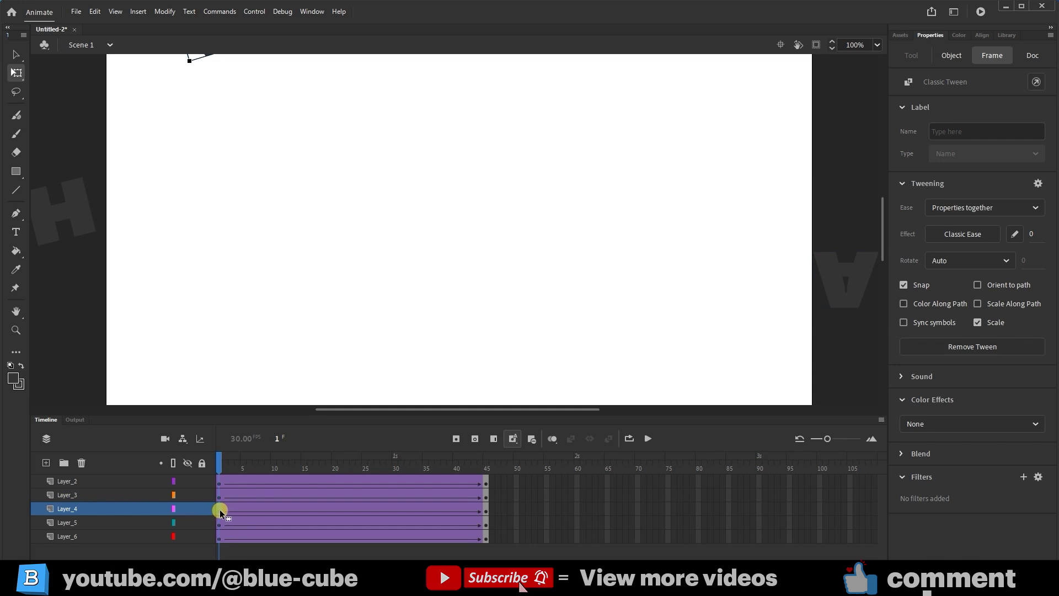
{"action": "left_click", "coordinate": [957, 236]}
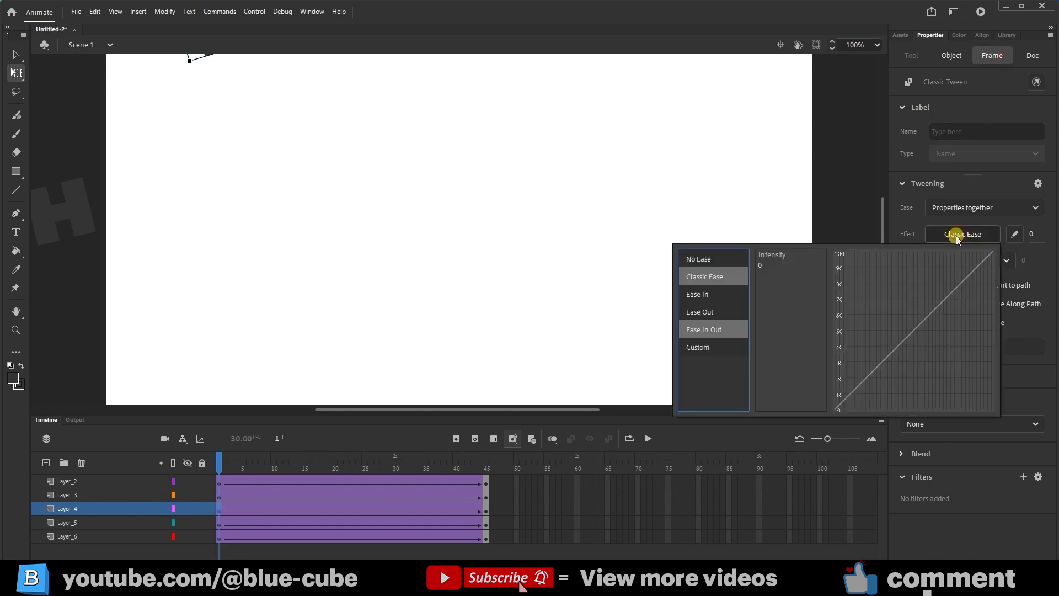
{"action": "left_click", "coordinate": [703, 331]}
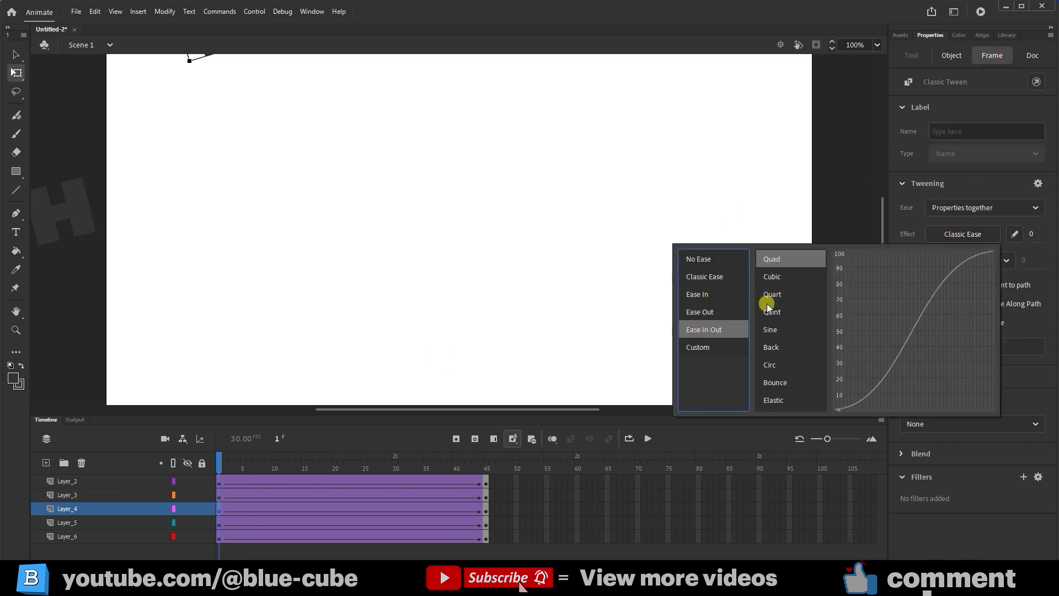
{"action": "left_click", "coordinate": [783, 291]}
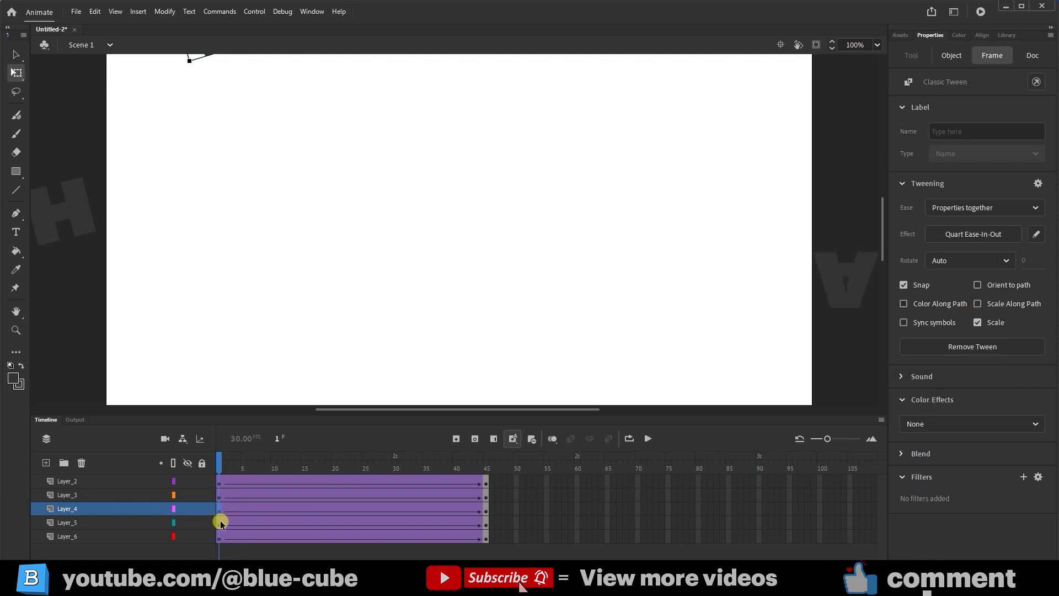
{"action": "left_click", "coordinate": [220, 522]}
{"action": "left_click", "coordinate": [965, 234]}
{"action": "left_click", "coordinate": [704, 329]}
{"action": "left_click", "coordinate": [774, 300]}
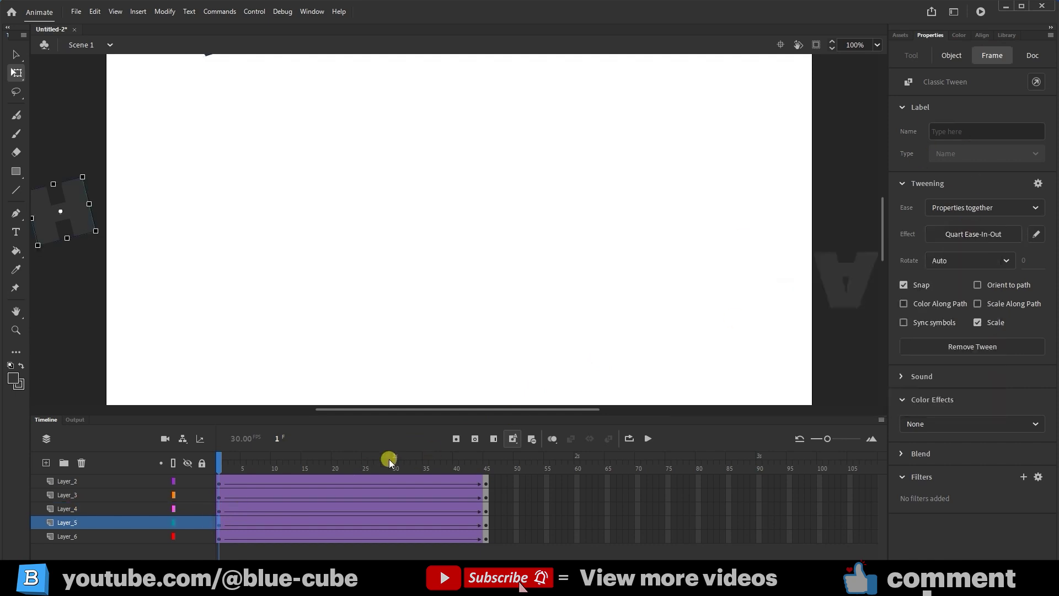
{"action": "left_click", "coordinate": [216, 538]}
{"action": "left_click", "coordinate": [945, 234]}
{"action": "left_click", "coordinate": [740, 329]}
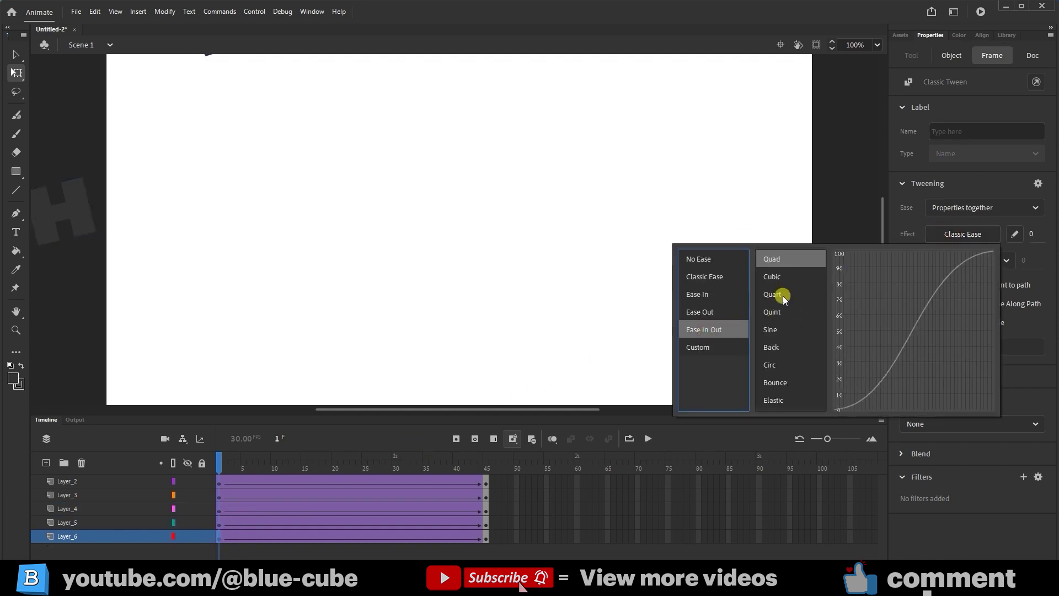
{"action": "left_click", "coordinate": [776, 296]}
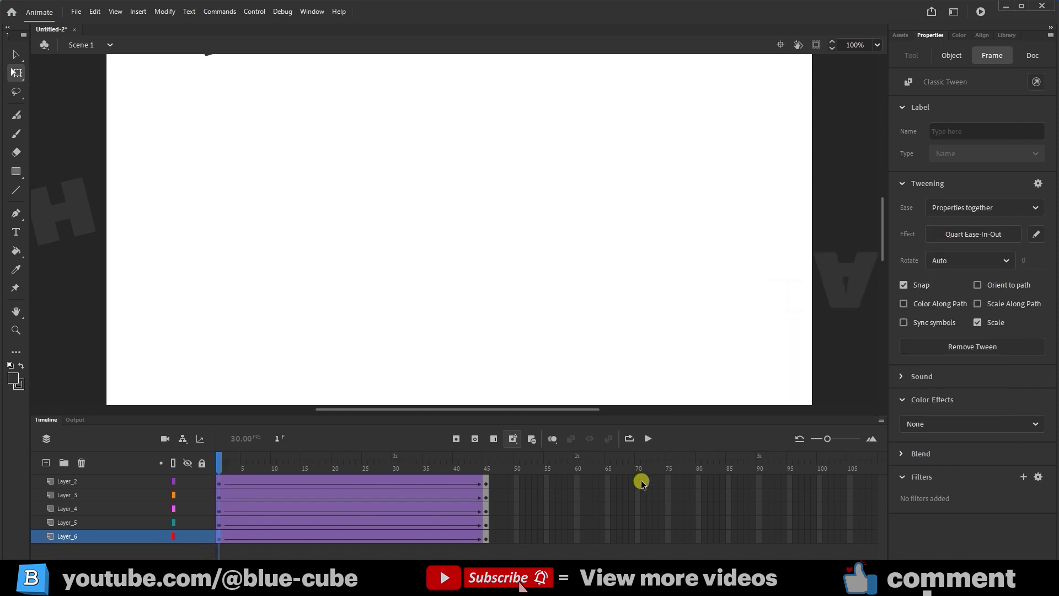
Preview the eased fly-in, then add keyframes at frame 85 on all five letter layers.
{"action": "left_click", "coordinate": [648, 438]}
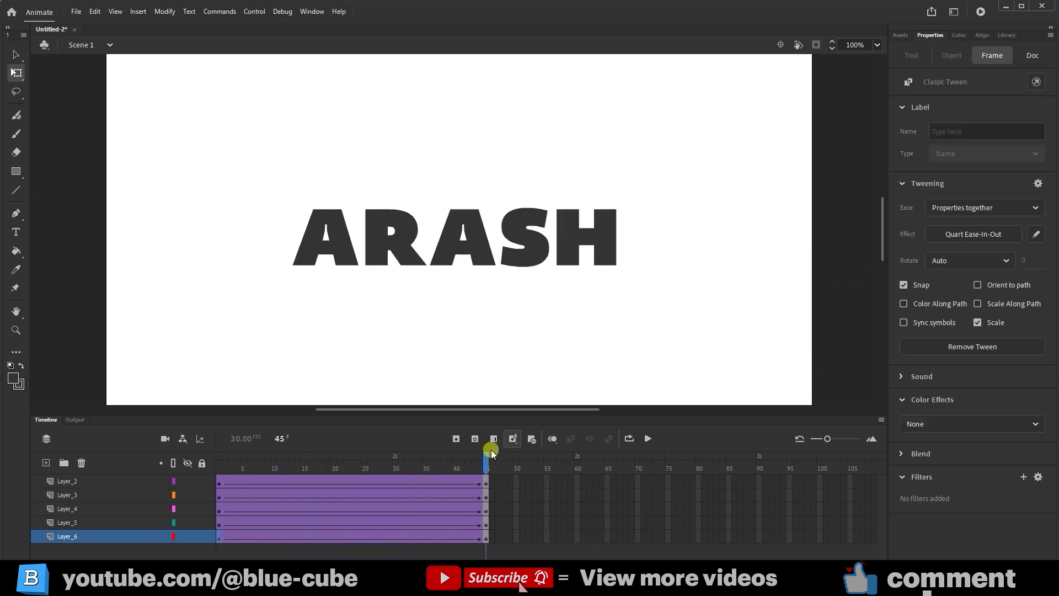
{"action": "key", "text": "shift+comma"}
{"action": "left_click", "coordinate": [647, 437]}
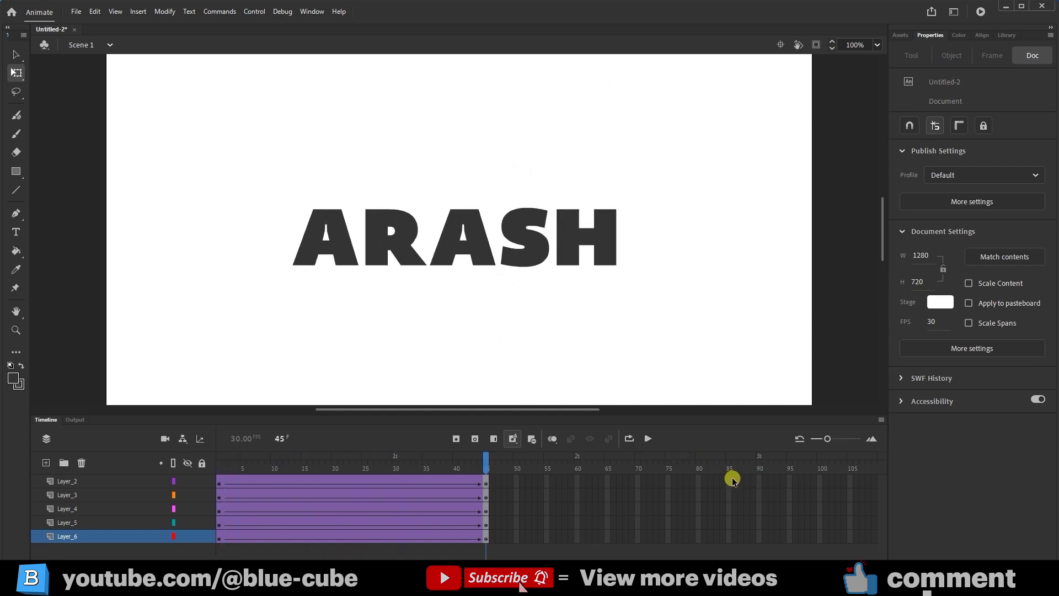
{"action": "left_click_drag", "start_coordinate": [729, 482], "coordinate": [728, 539]}
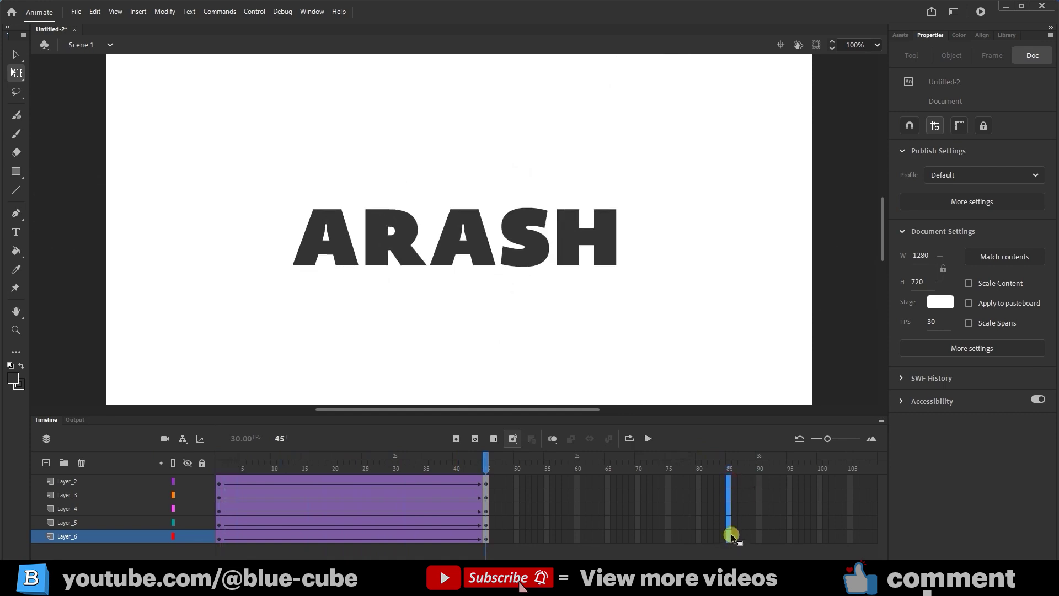
{"action": "left_click", "coordinate": [456, 438]}
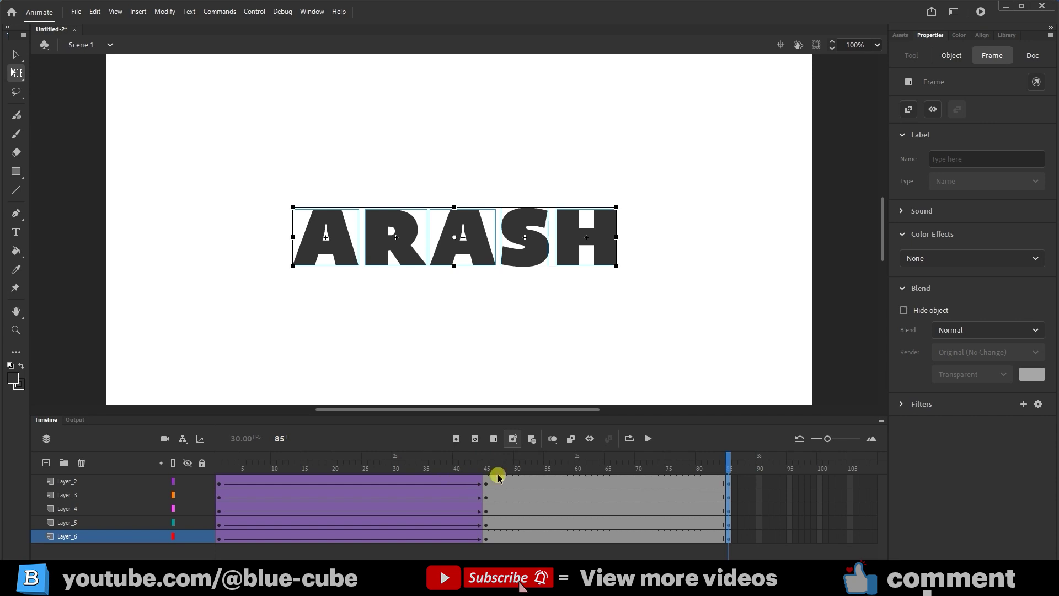
{"action": "left_click_drag", "start_coordinate": [728, 465], "coordinate": [177, 441]}
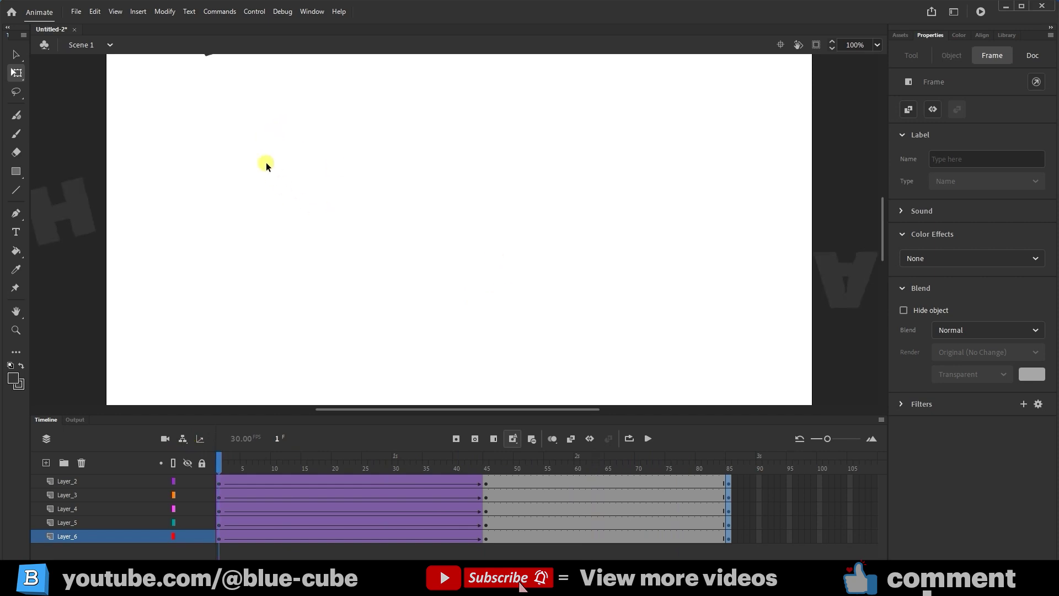
At frame 1, raise the A further above the stage and push the Layer_6 letter further below.
{"action": "scroll", "coordinate": [193, 134], "scroll_direction": "up", "scroll_amount": 4}
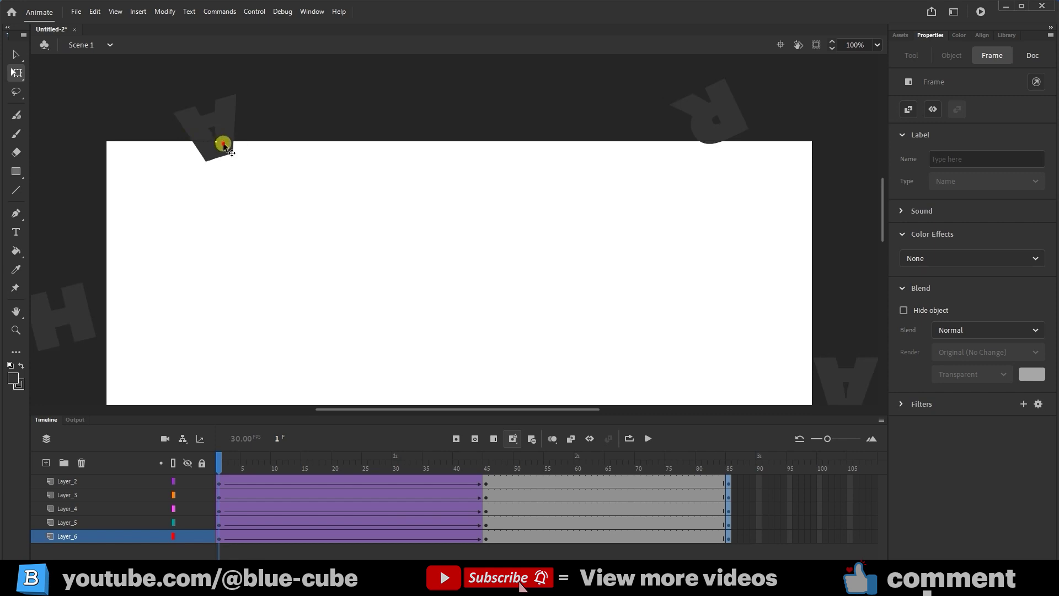
{"action": "left_click", "coordinate": [218, 145]}
{"action": "left_click_drag", "start_coordinate": [222, 143], "coordinate": [227, 118]}
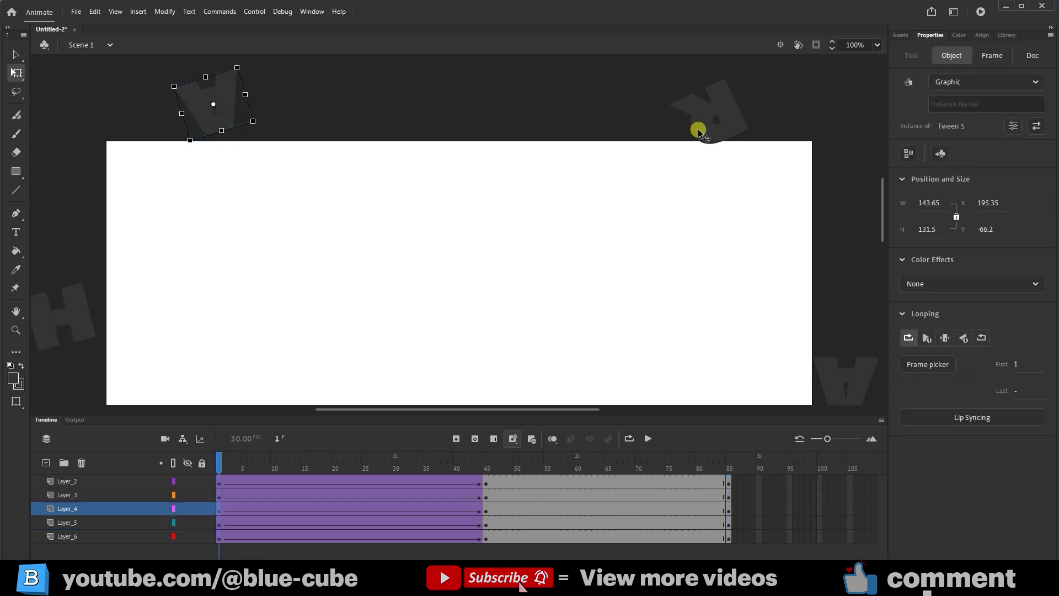
{"action": "left_click", "coordinate": [737, 129]}
{"action": "scroll", "coordinate": [693, 210], "scroll_direction": "down", "scroll_amount": 3}
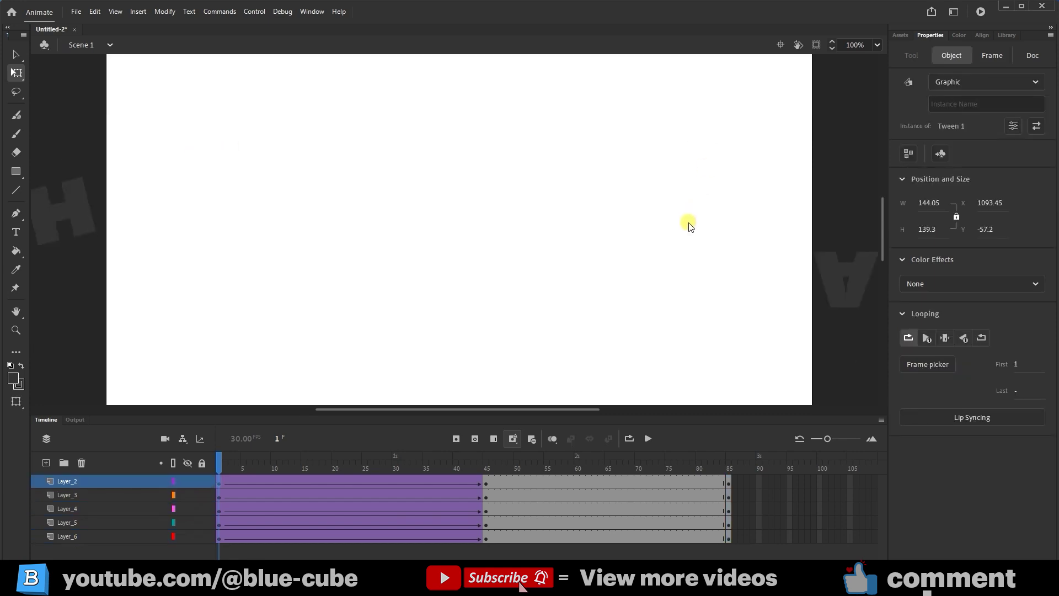
{"action": "left_click", "coordinate": [454, 337]}
{"action": "left_click_drag", "start_coordinate": [455, 337], "coordinate": [452, 368]}
{"action": "scroll", "coordinate": [472, 254], "scroll_direction": "up", "scroll_amount": 4}
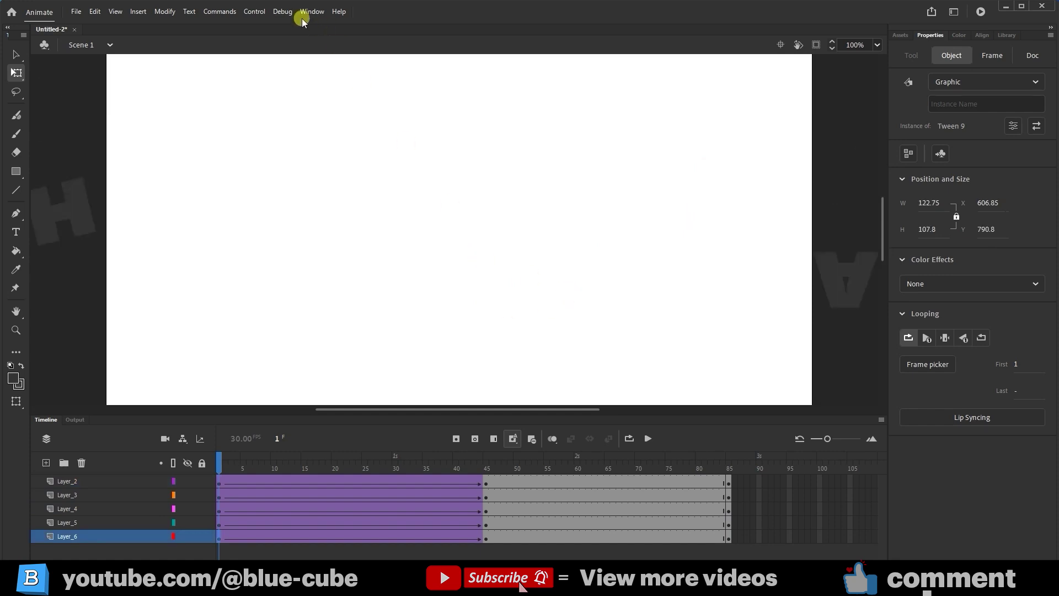
{"action": "left_click", "coordinate": [255, 11]}
{"action": "left_click", "coordinate": [351, 117]}
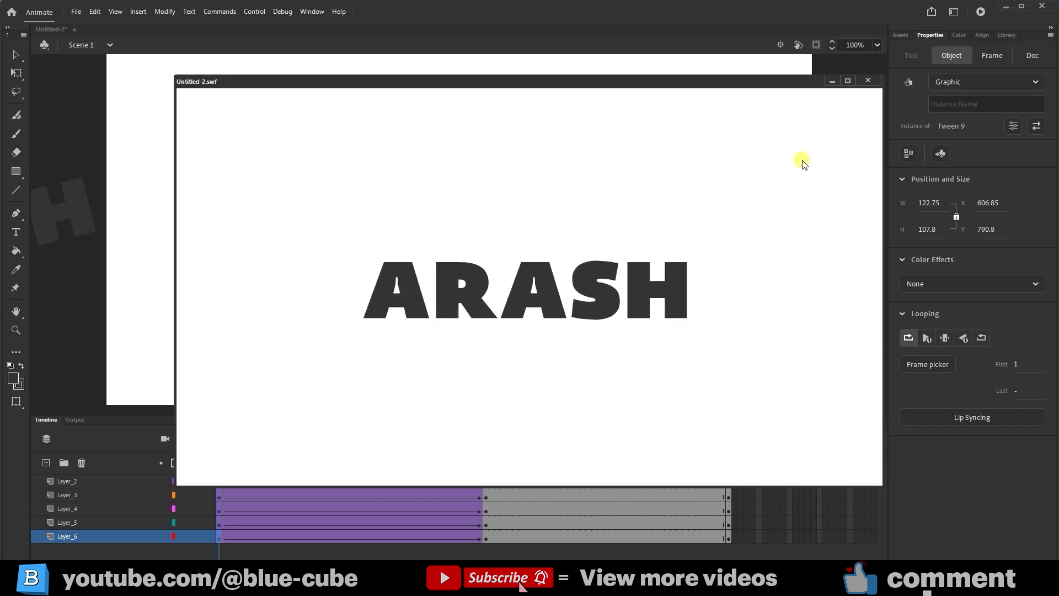
{"action": "left_click", "coordinate": [868, 81]}
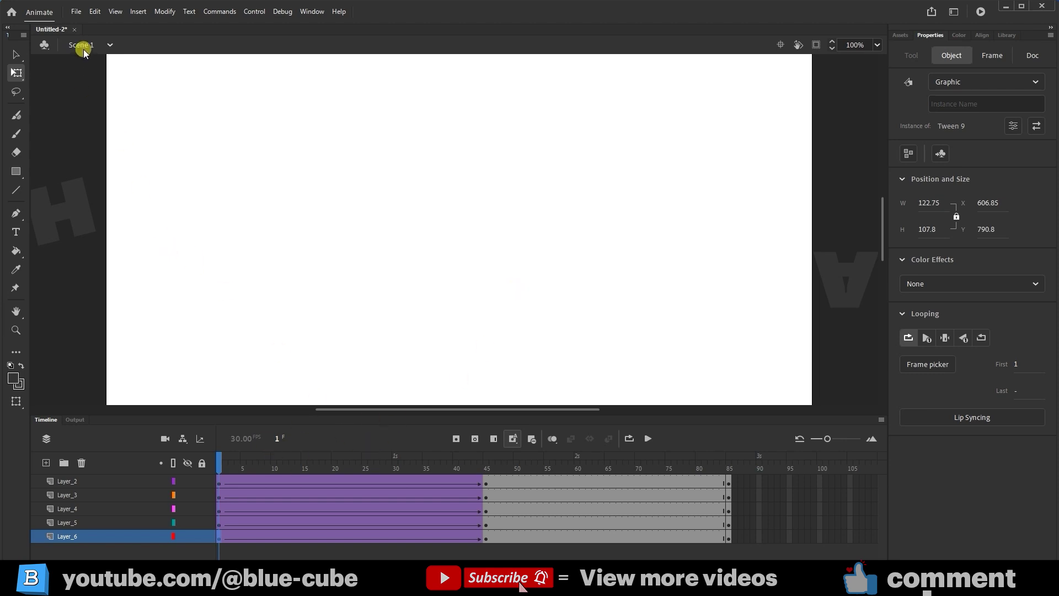
Create a new blank document and type ARASH on the stage.
{"action": "left_click", "coordinate": [79, 12]}
{"action": "left_click", "coordinate": [83, 21]}
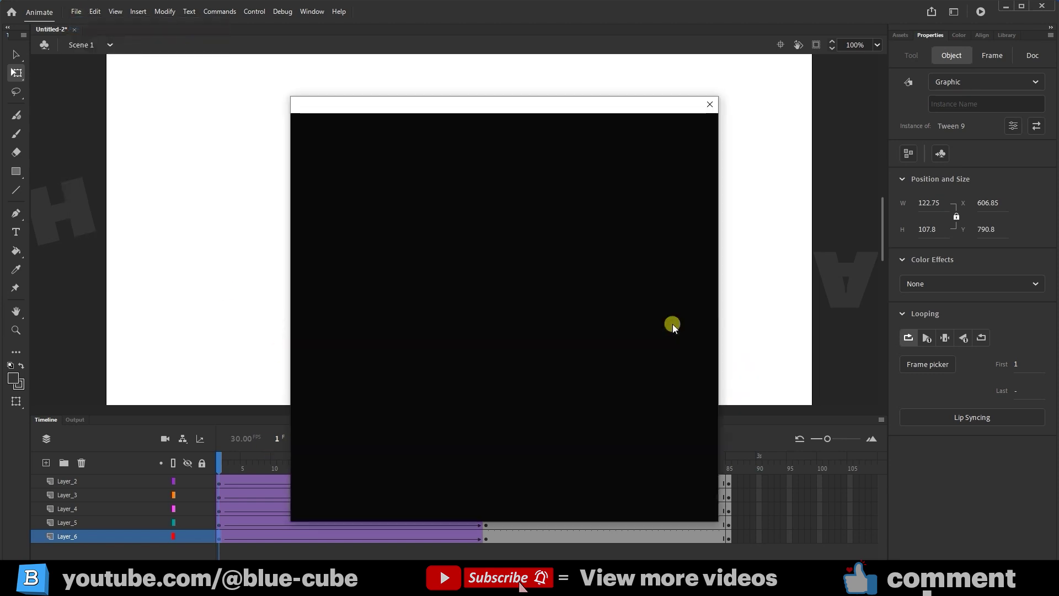
{"action": "left_click", "coordinate": [677, 403]}
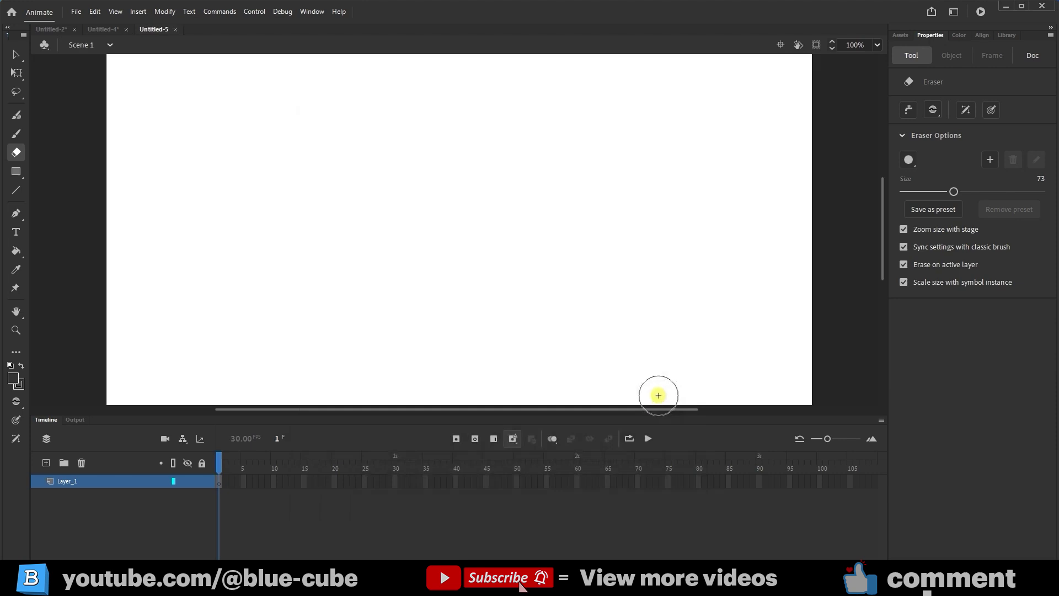
{"action": "key", "text": "t"}
{"action": "left_click", "coordinate": [411, 257]}
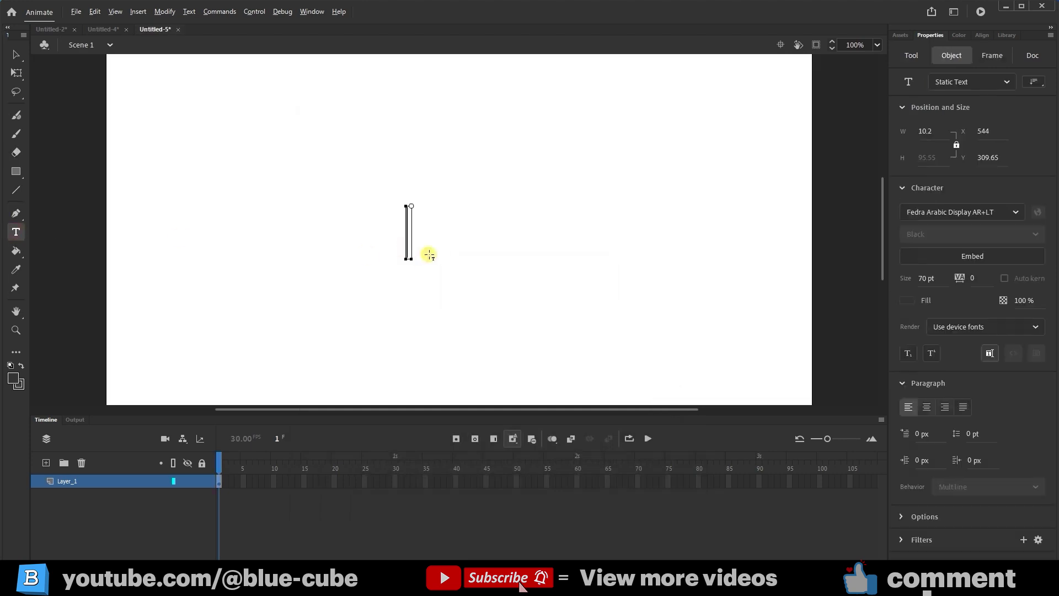
{"action": "type", "text": "ARASH"}
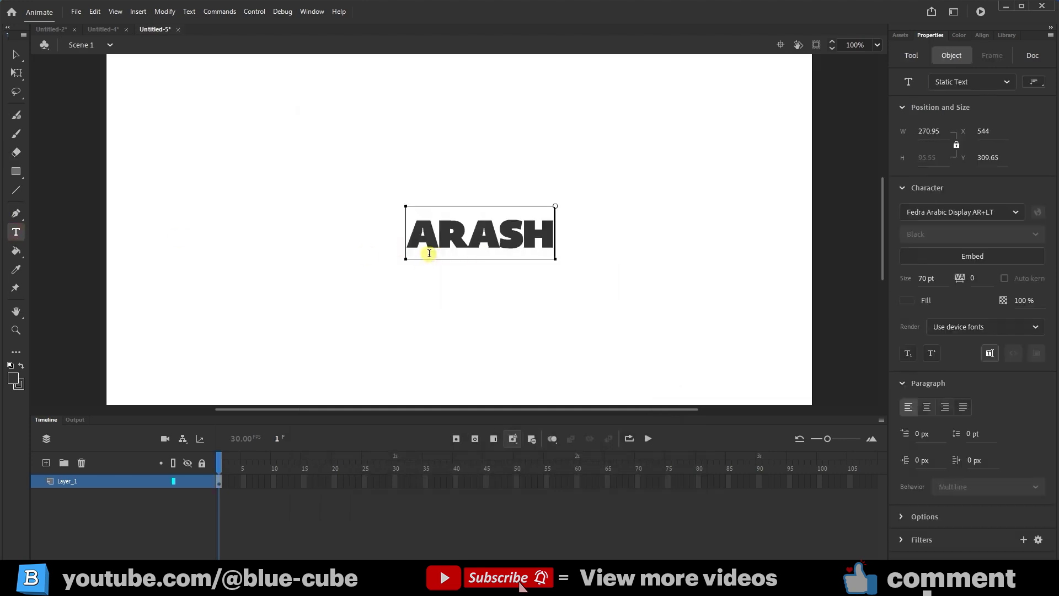
Add a keyframe at frame 20 and change the text there to ATAR.
{"action": "left_click", "coordinate": [334, 481]}
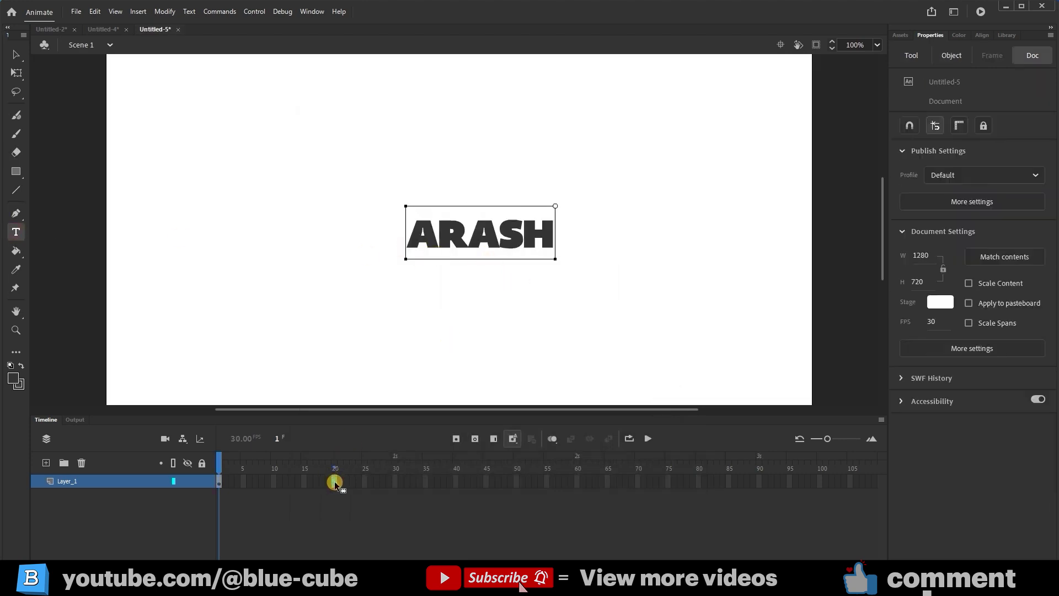
{"action": "left_click", "coordinate": [455, 438]}
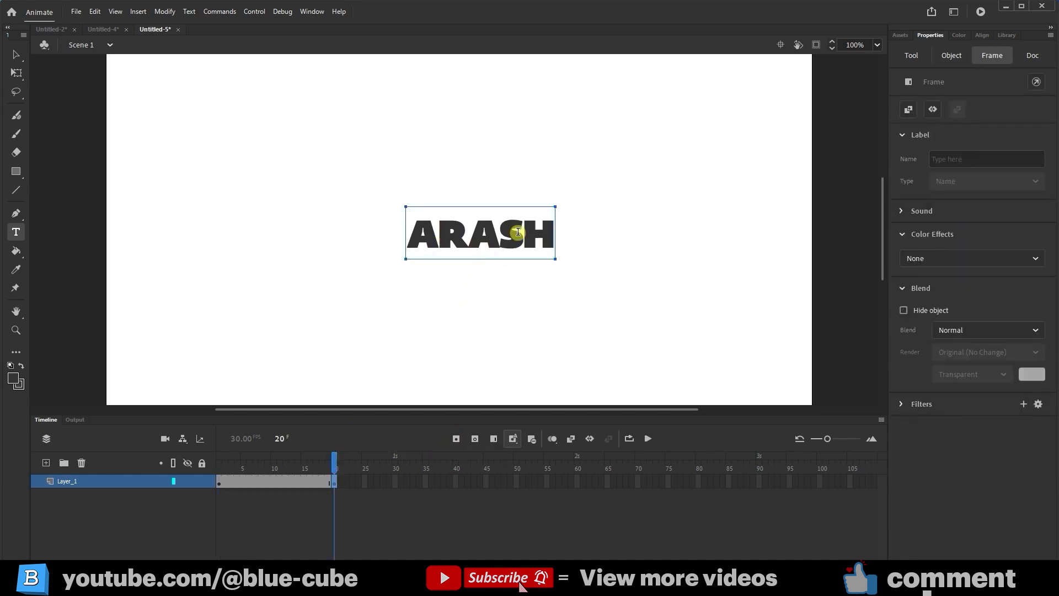
{"action": "double_click", "coordinate": [485, 238]}
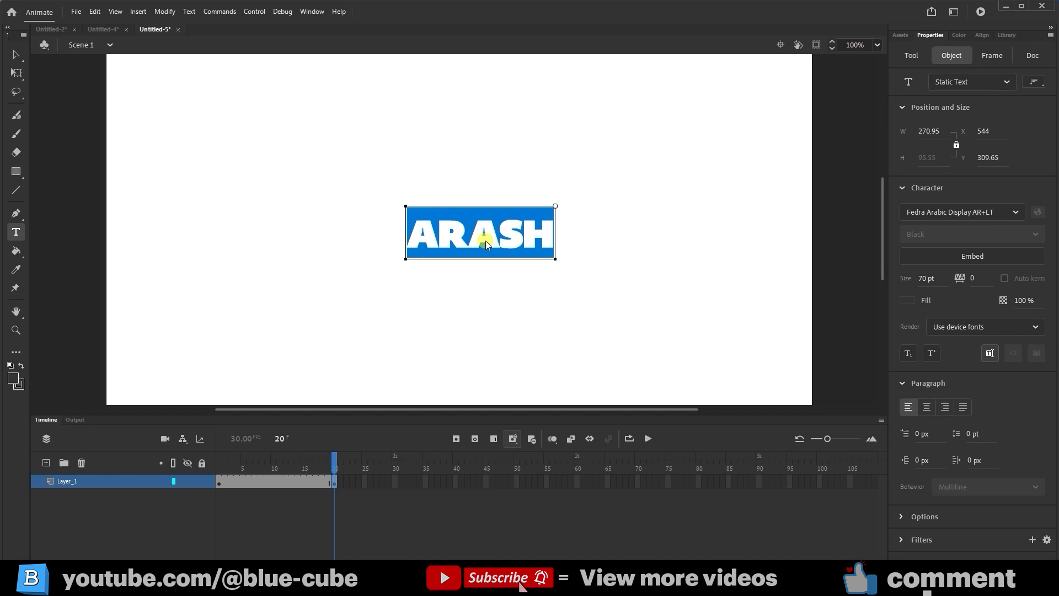
{"action": "type", "text": "ATAR"}
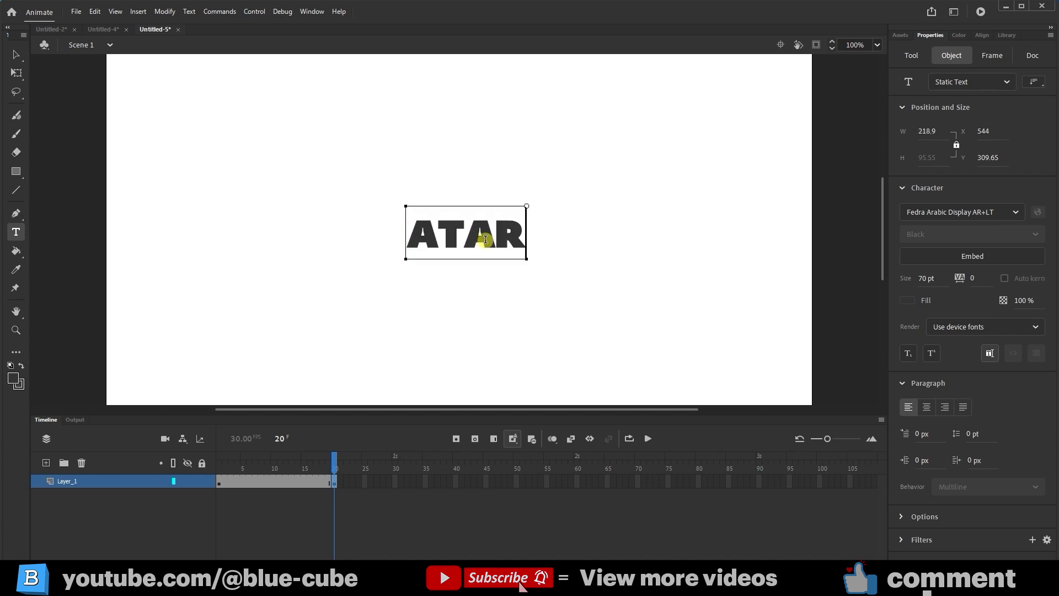
{"action": "left_click", "coordinate": [424, 481]}
Add a keyframe at frame 46, retype the text as YOUTUBE, and preview the animation.
{"action": "left_click", "coordinate": [491, 481]}
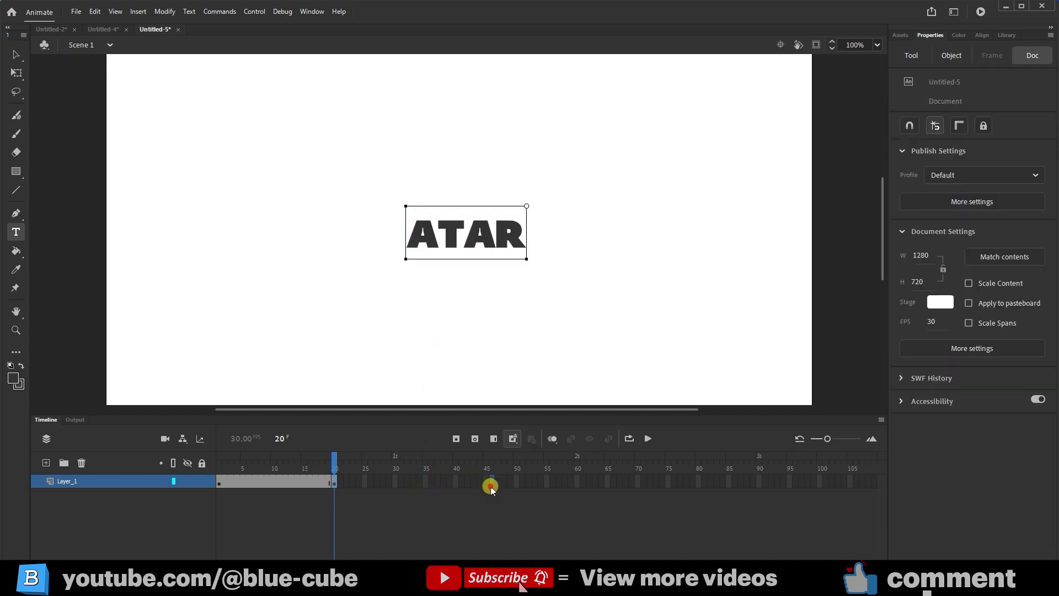
{"action": "left_click", "coordinate": [456, 439]}
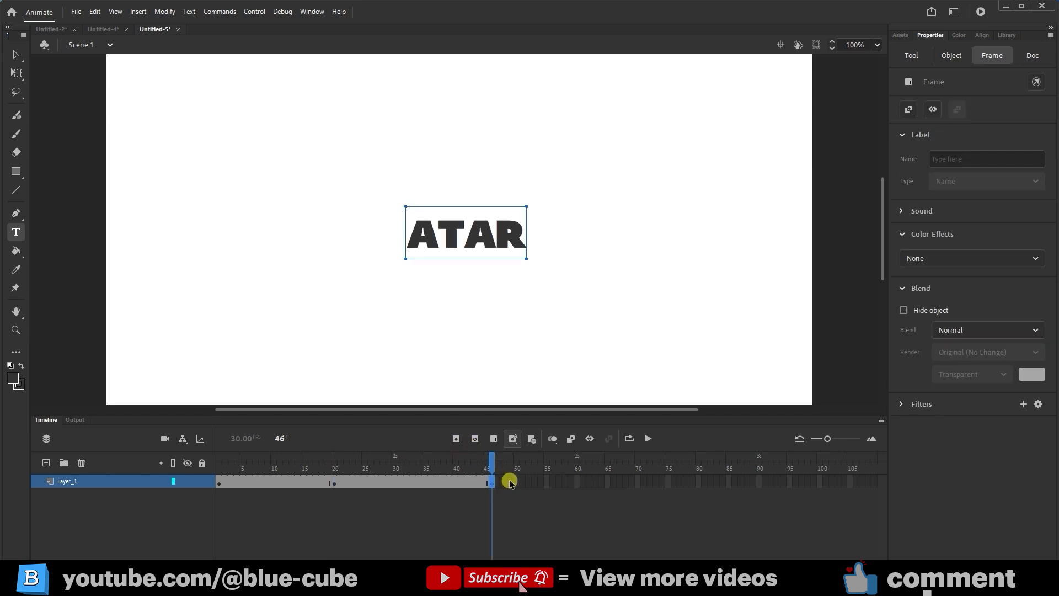
{"action": "double_click", "coordinate": [475, 232]}
{"action": "type", "text": "YOUTUBE"}
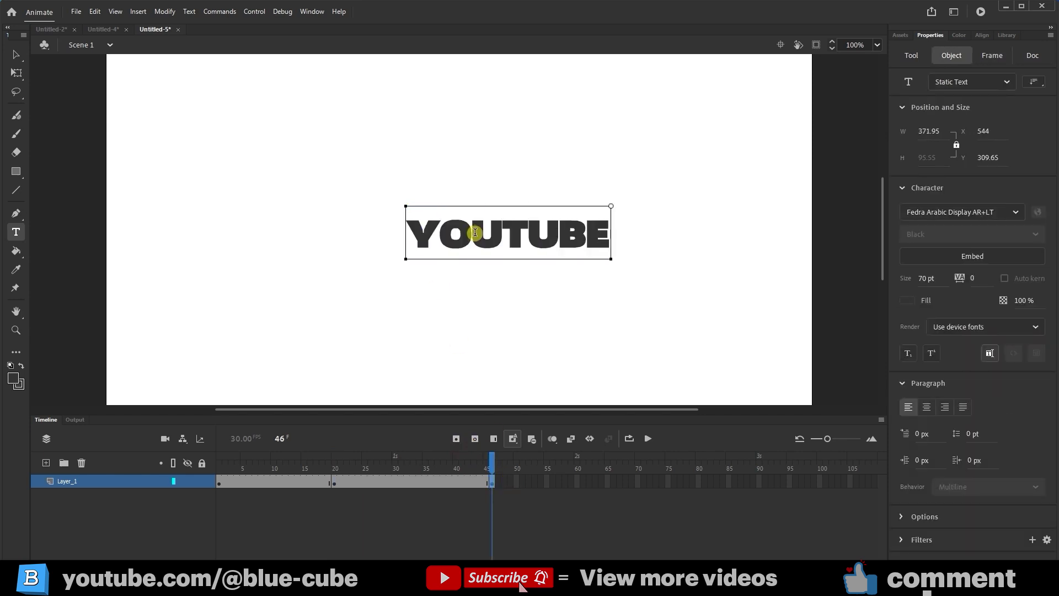
{"action": "left_click_drag", "start_coordinate": [486, 466], "coordinate": [264, 456]}
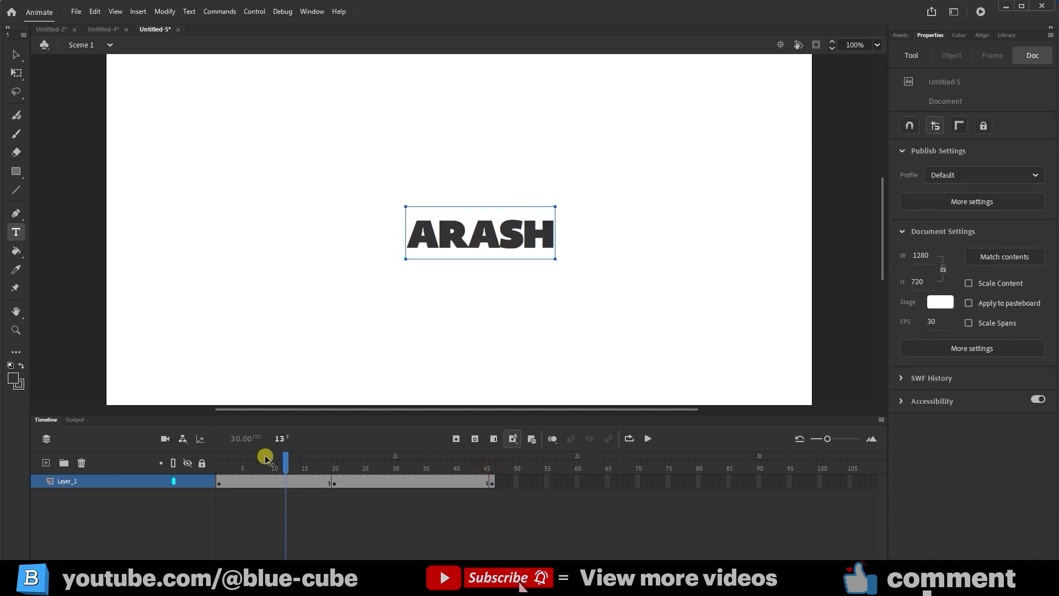
{"action": "left_click", "coordinate": [647, 438]}
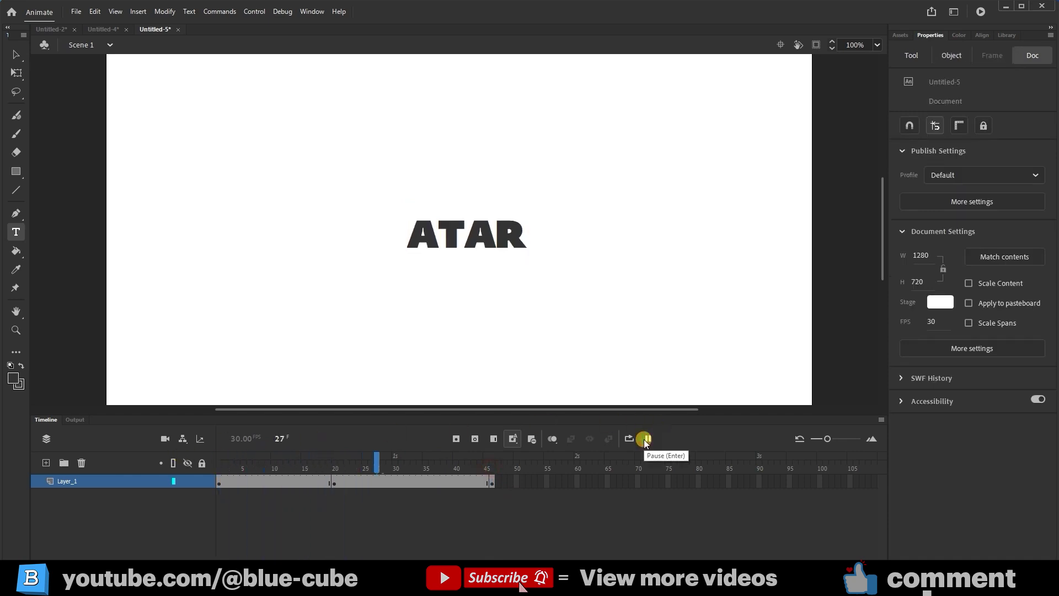
{"action": "left_click_drag", "start_coordinate": [488, 465], "coordinate": [197, 465]}
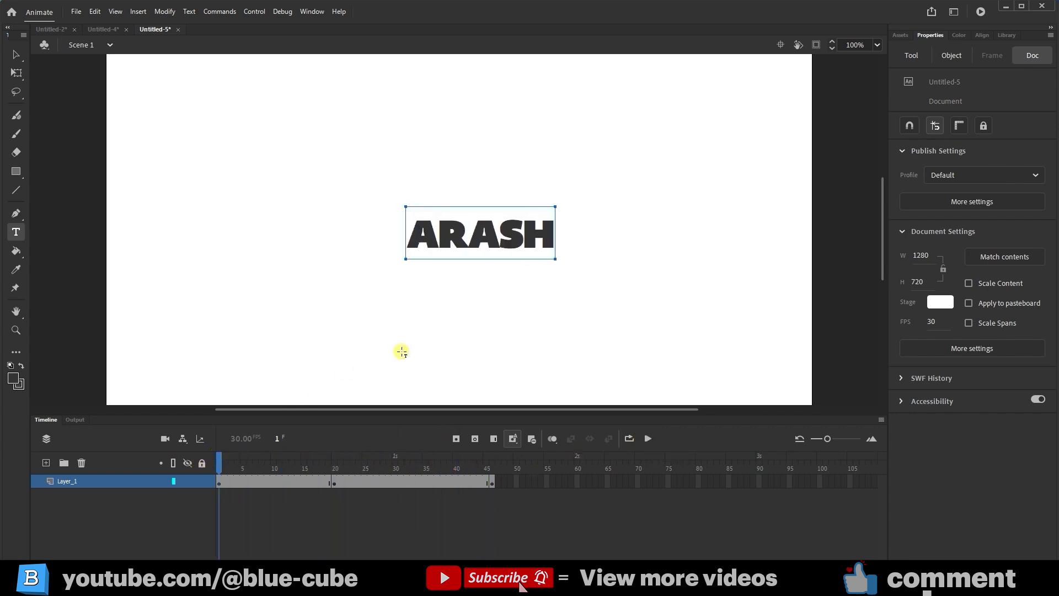
Create a new HD 1280×720, 30 fps ActionScript 3.0 document (Untitled-6).
{"action": "left_click", "coordinate": [74, 11]}
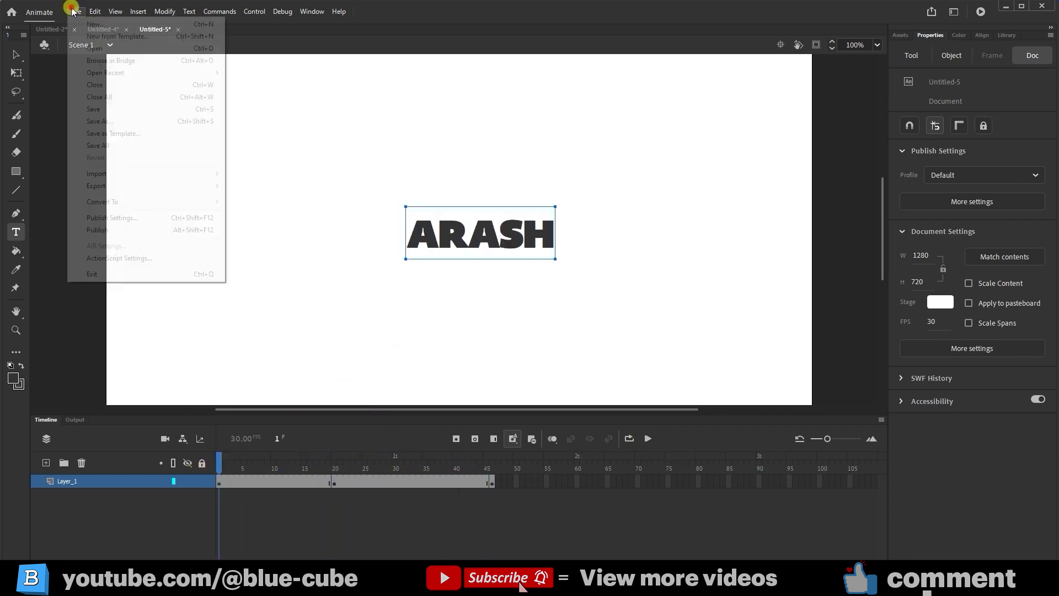
{"action": "left_click", "coordinate": [402, 229]}
{"action": "key", "text": "ctrl+Return"}
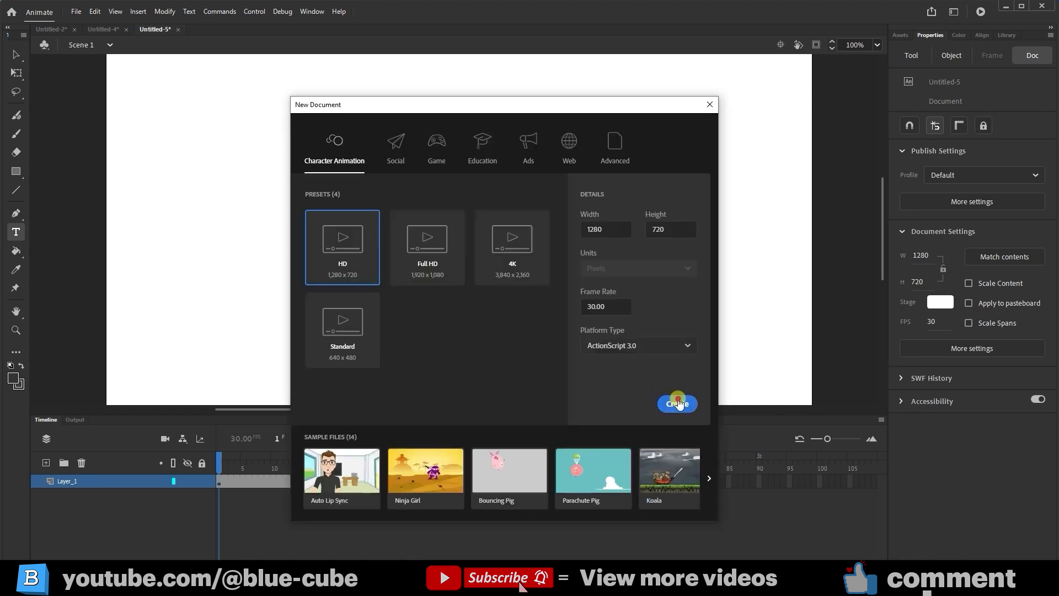
{"action": "left_click", "coordinate": [677, 403]}
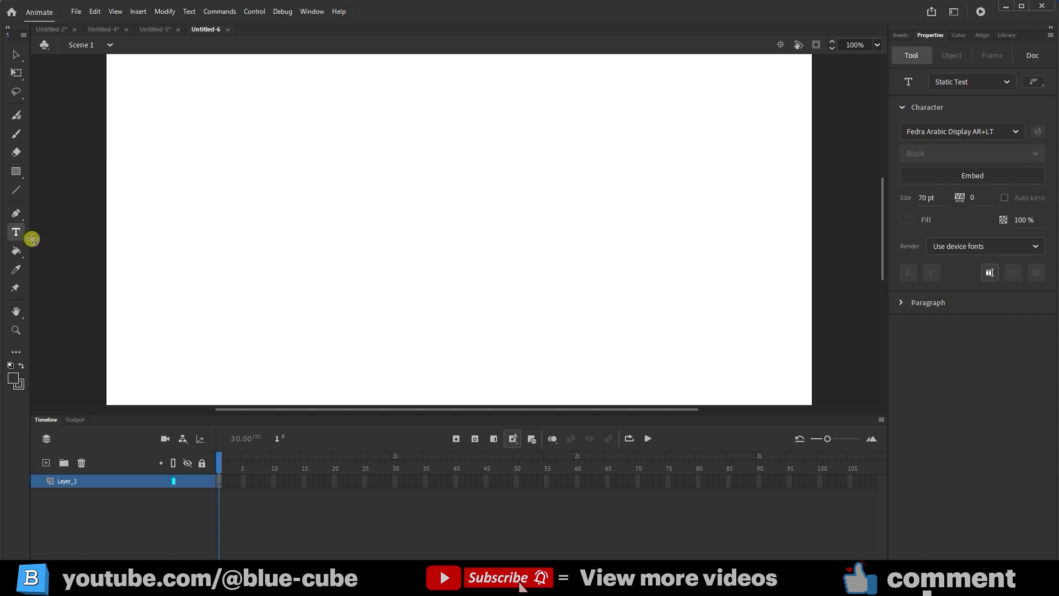
Type ARASH in a new text box on the stage.
{"action": "left_click", "coordinate": [13, 232]}
{"action": "left_click", "coordinate": [398, 244]}
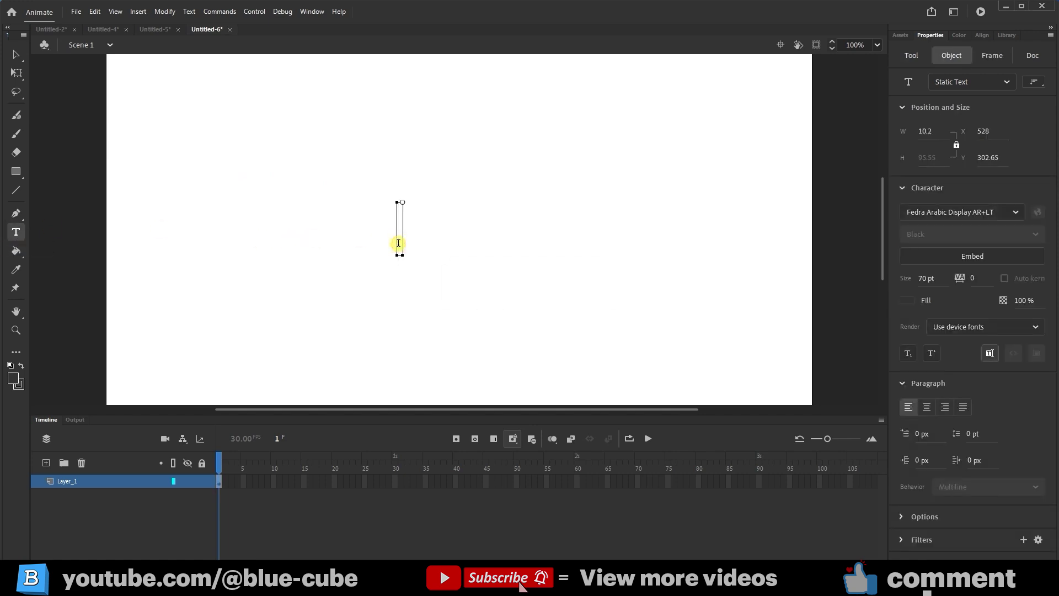
{"action": "type", "text": "ARASH"}
Enlarge ARASH proportionally and centre it horizontally and vertically on the stage.
{"action": "key", "text": "ctrl+k"}
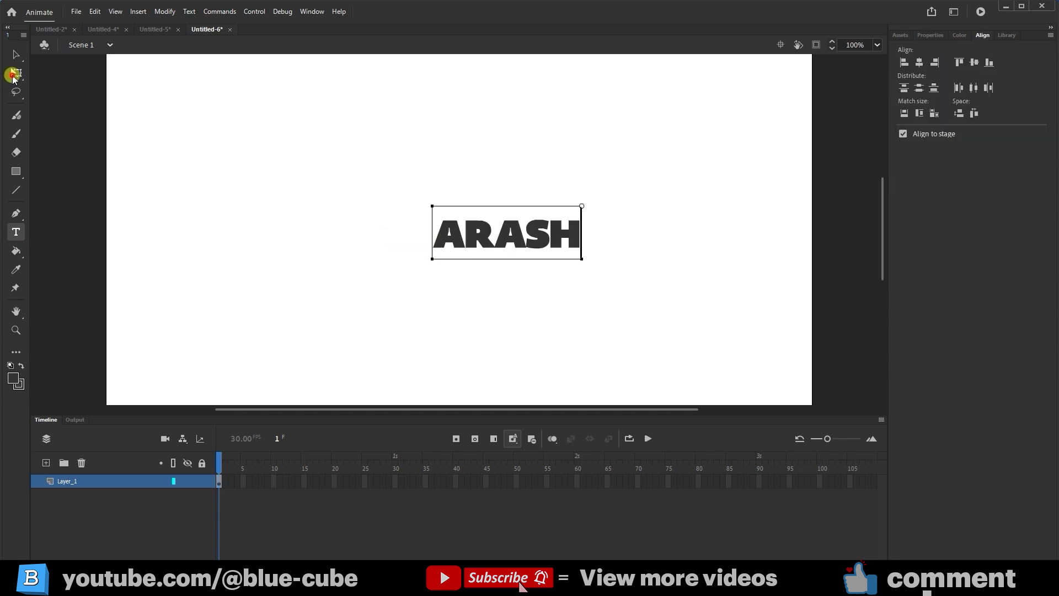
{"action": "left_click", "coordinate": [14, 76]}
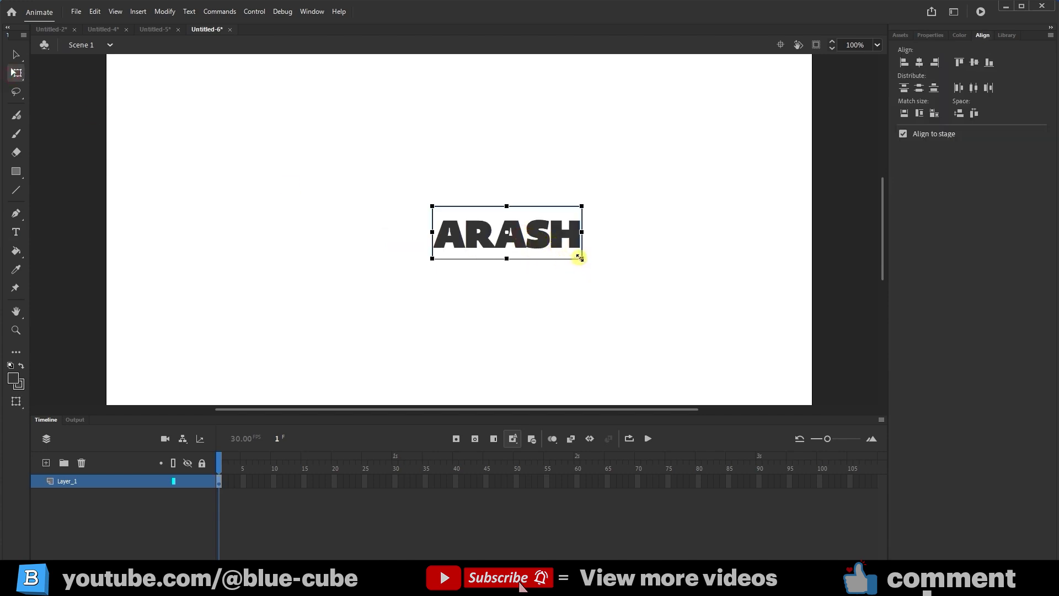
{"action": "left_click_drag", "start_coordinate": [579, 257], "coordinate": [668, 333]}
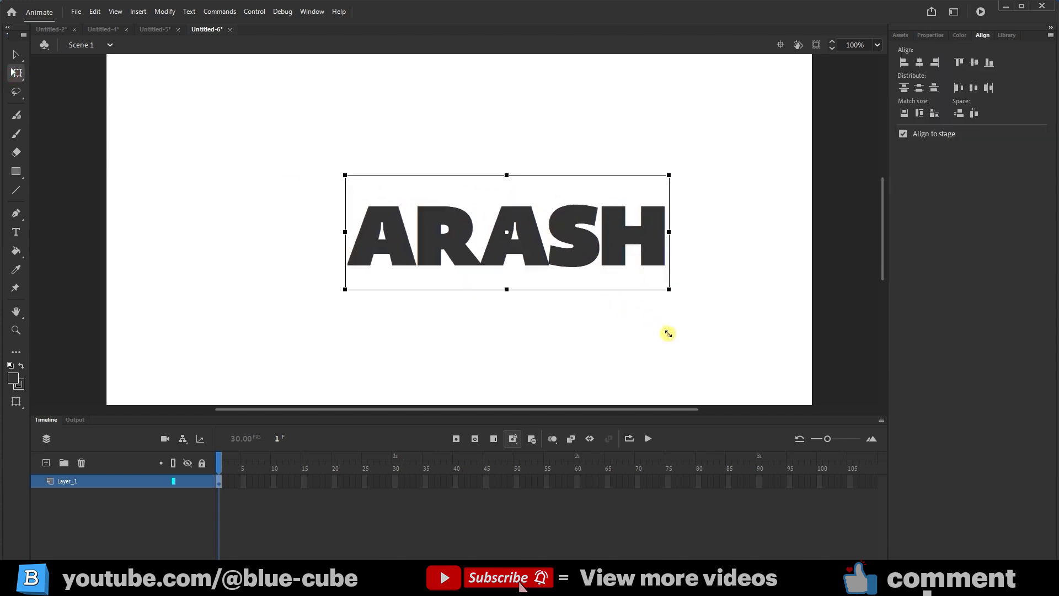
{"action": "left_click", "coordinate": [920, 64]}
{"action": "left_click", "coordinate": [974, 63]}
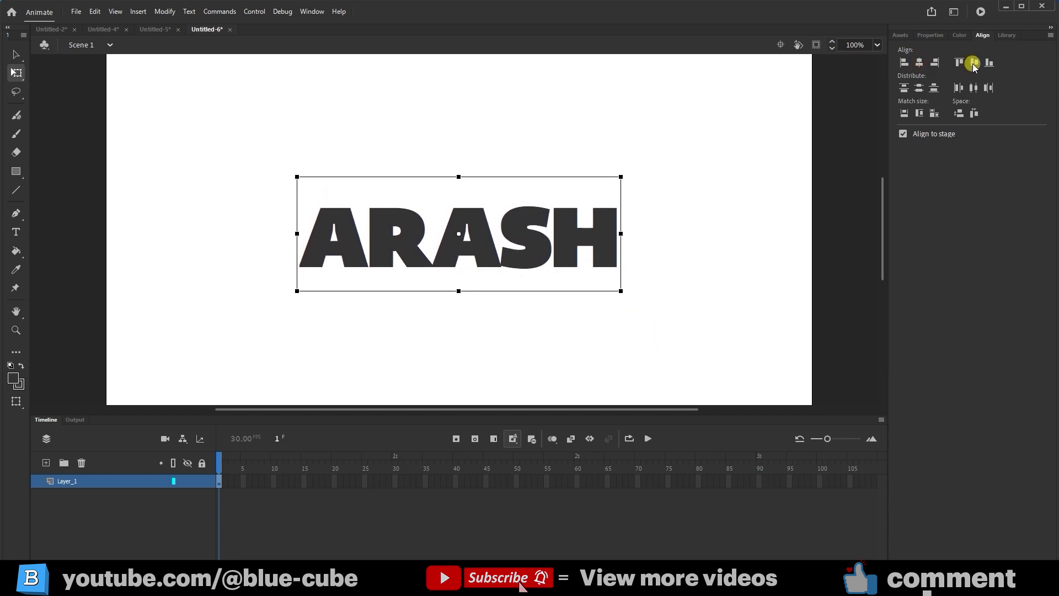
Widen ARASH's letter spacing to 8.
{"action": "left_click", "coordinate": [930, 35]}
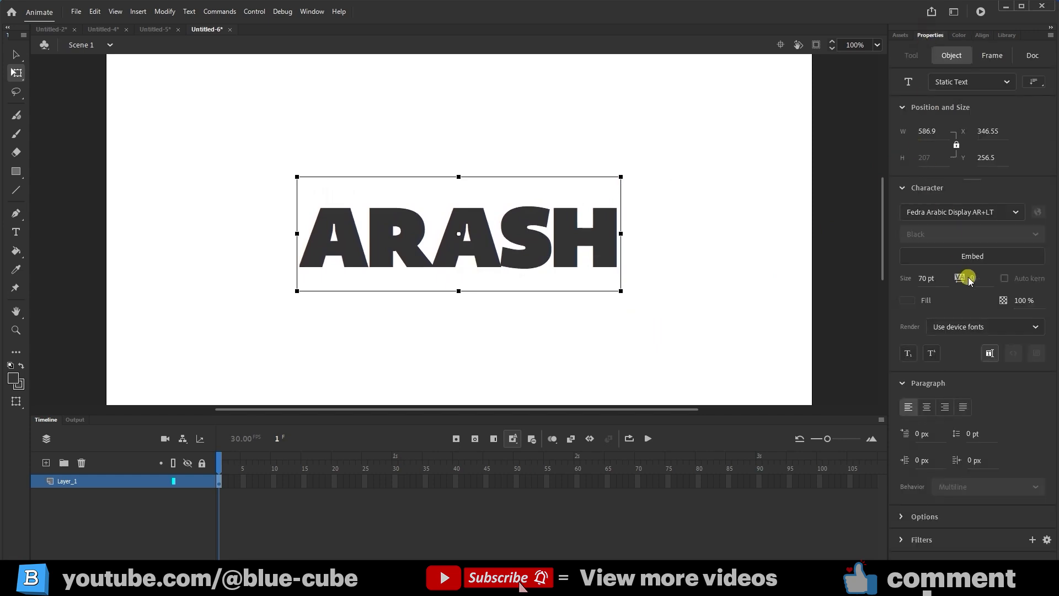
{"action": "left_click_drag", "start_coordinate": [971, 277], "coordinate": [974, 277]}
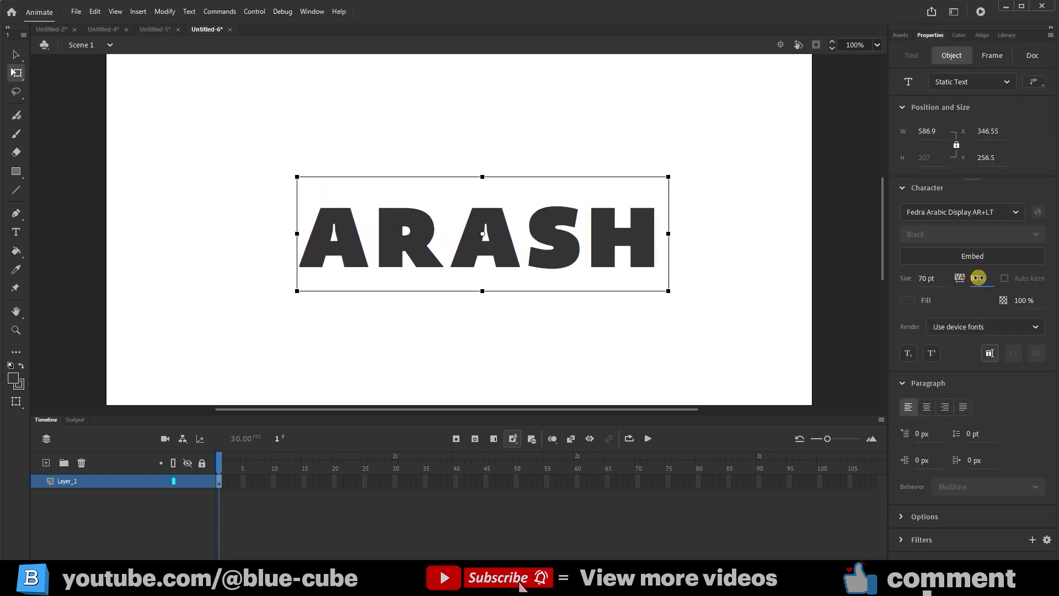
{"action": "left_click_drag", "start_coordinate": [527, 254], "coordinate": [513, 254]}
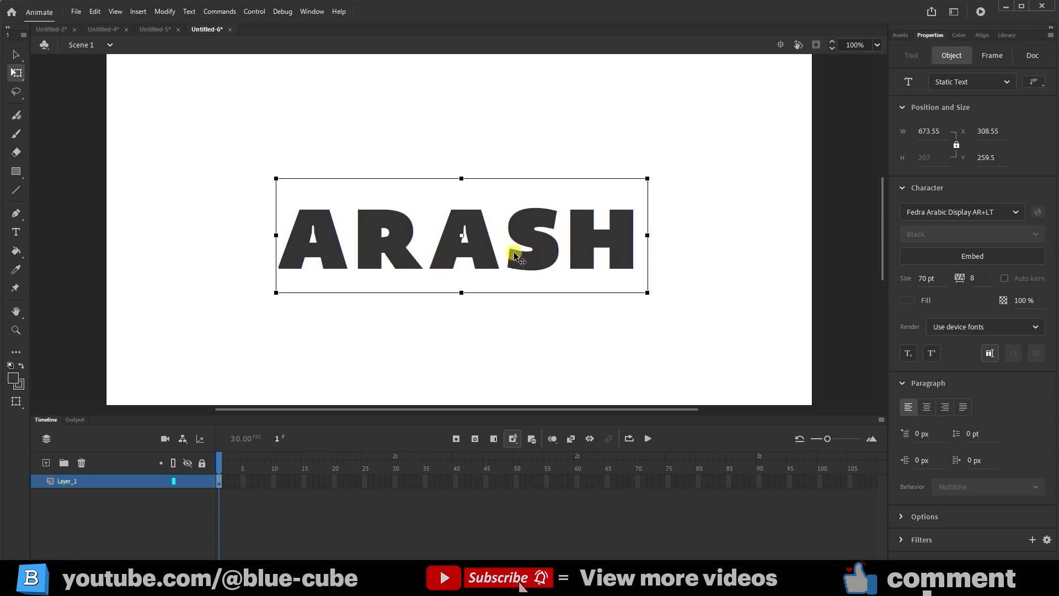
Break Apart ARASH twice so the letters become separate filled shapes.
{"action": "right_click", "coordinate": [518, 263]}
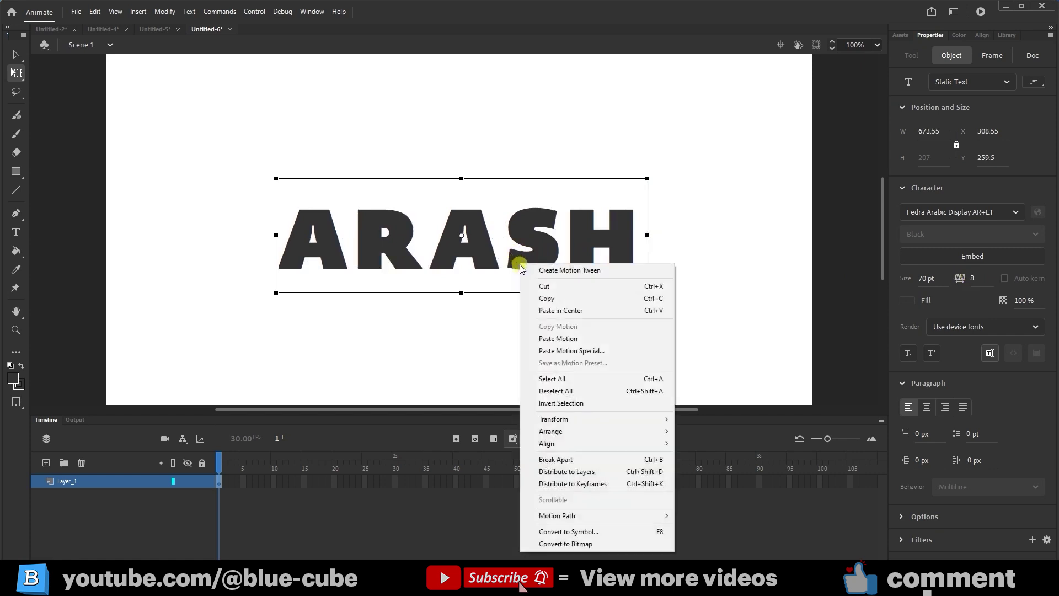
{"action": "left_click", "coordinate": [571, 459]}
{"action": "right_click", "coordinate": [593, 242]}
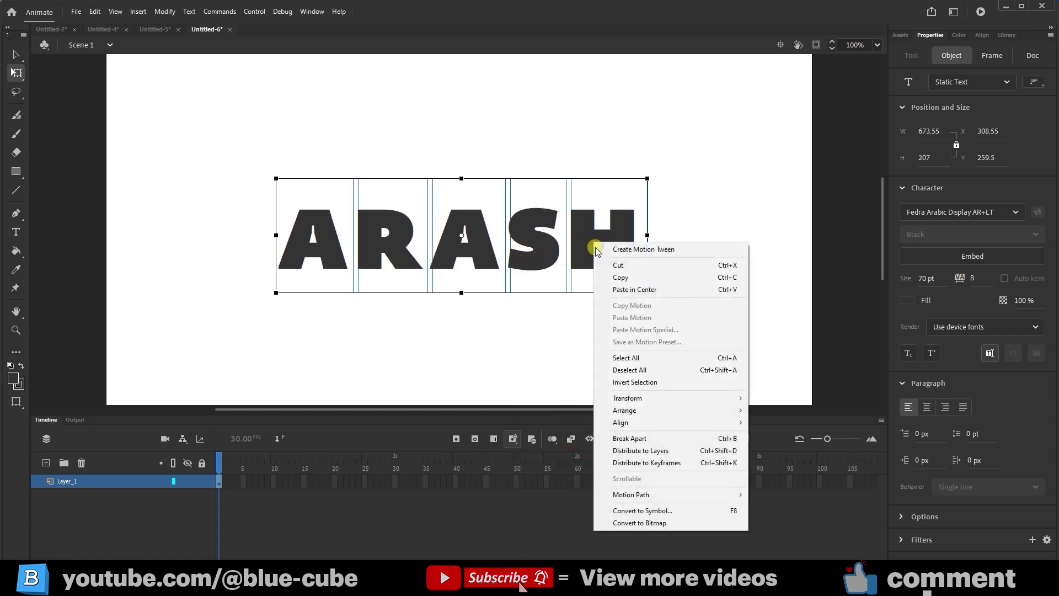
{"action": "left_click", "coordinate": [629, 438]}
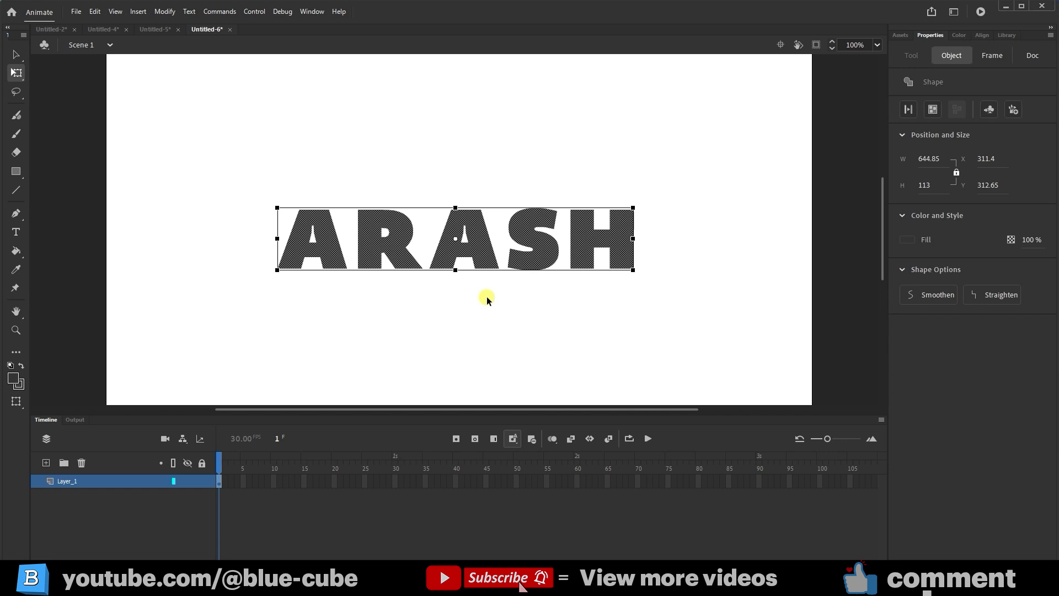
Recolour the second A red, then select all five letter shapes.
{"action": "left_click", "coordinate": [661, 175]}
{"action": "left_click", "coordinate": [479, 255]}
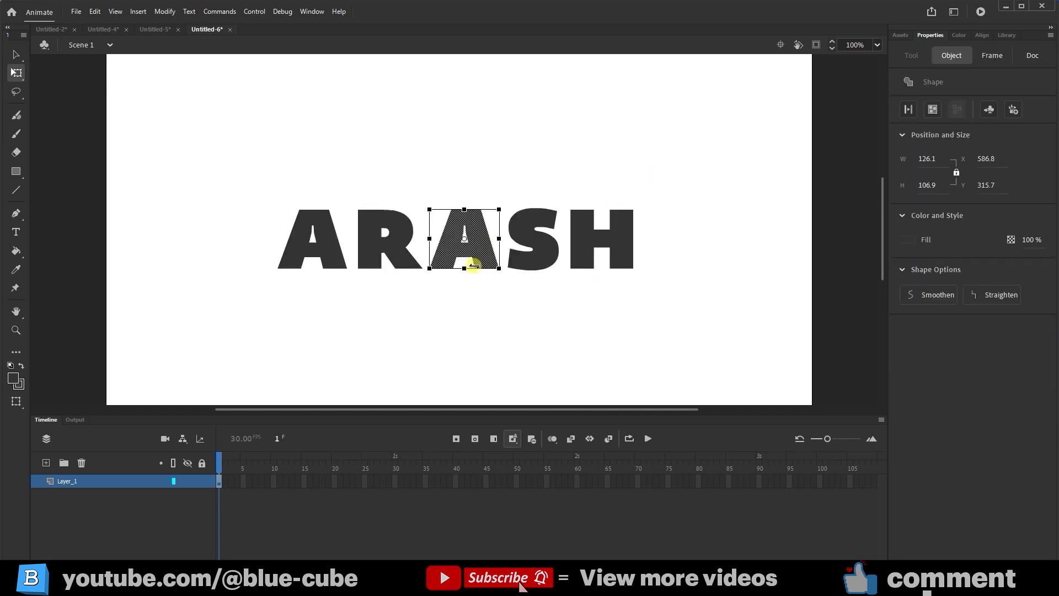
{"action": "left_click", "coordinate": [908, 237]}
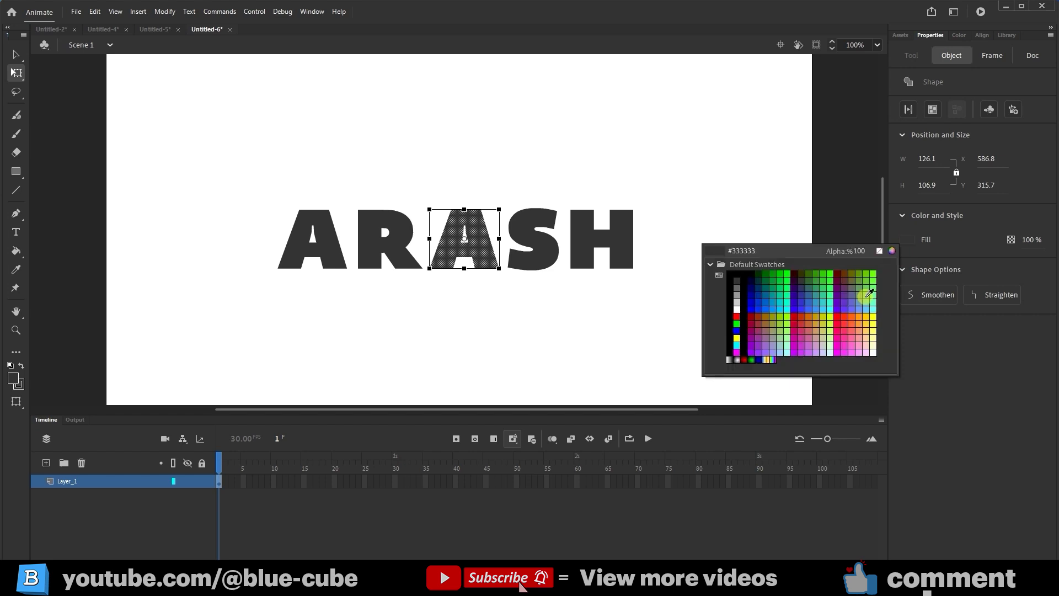
{"action": "left_click", "coordinate": [842, 322]}
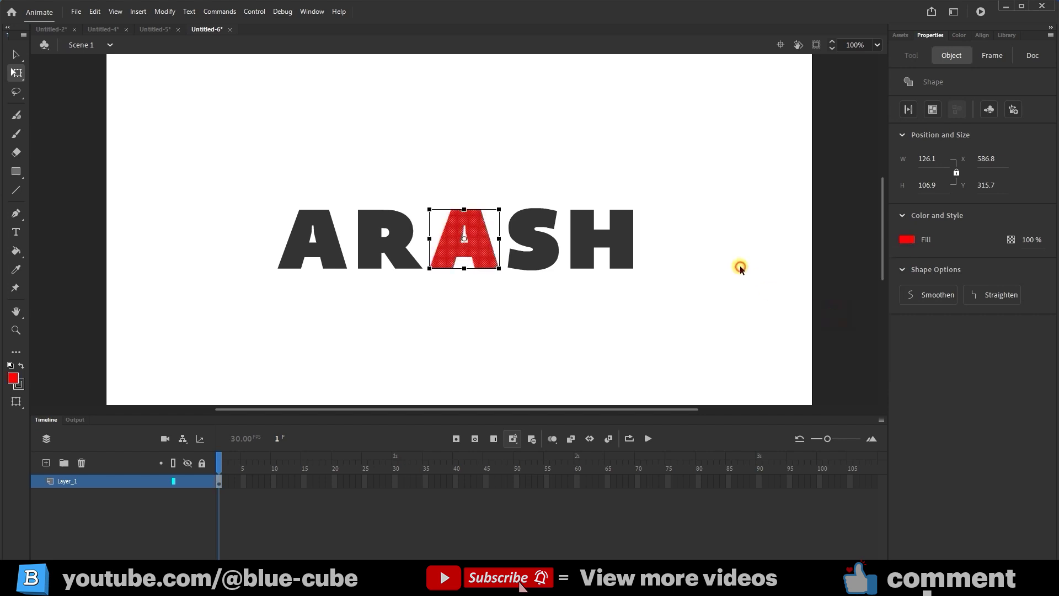
{"action": "left_click", "coordinate": [740, 267]}
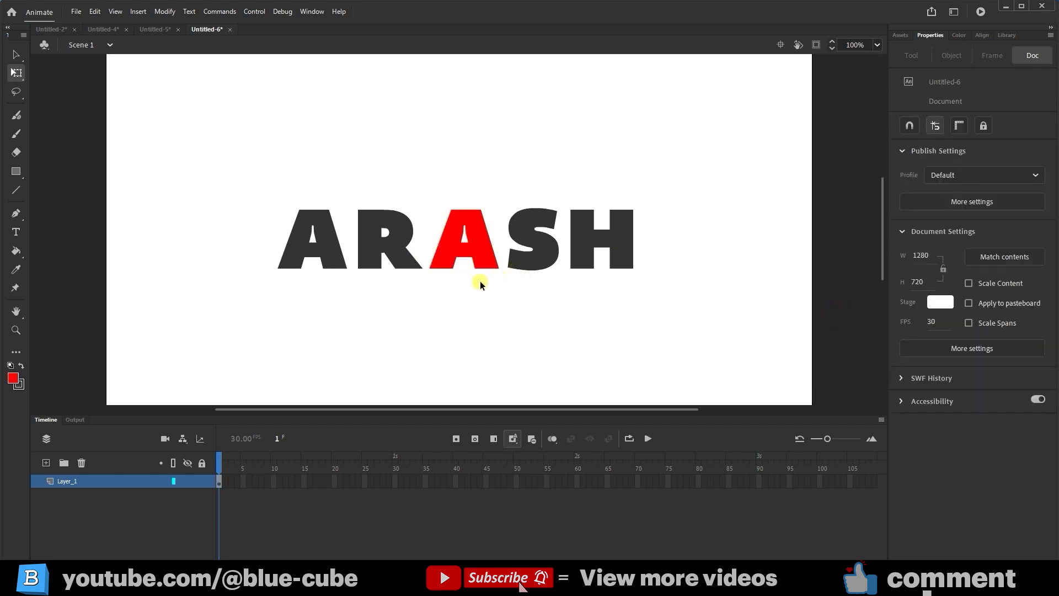
{"action": "left_click_drag", "start_coordinate": [700, 154], "coordinate": [210, 323]}
Distribute the letters to layers Layer_5–Layer_9 and insert keyframes at frame 45.
{"action": "right_click", "coordinate": [545, 256]}
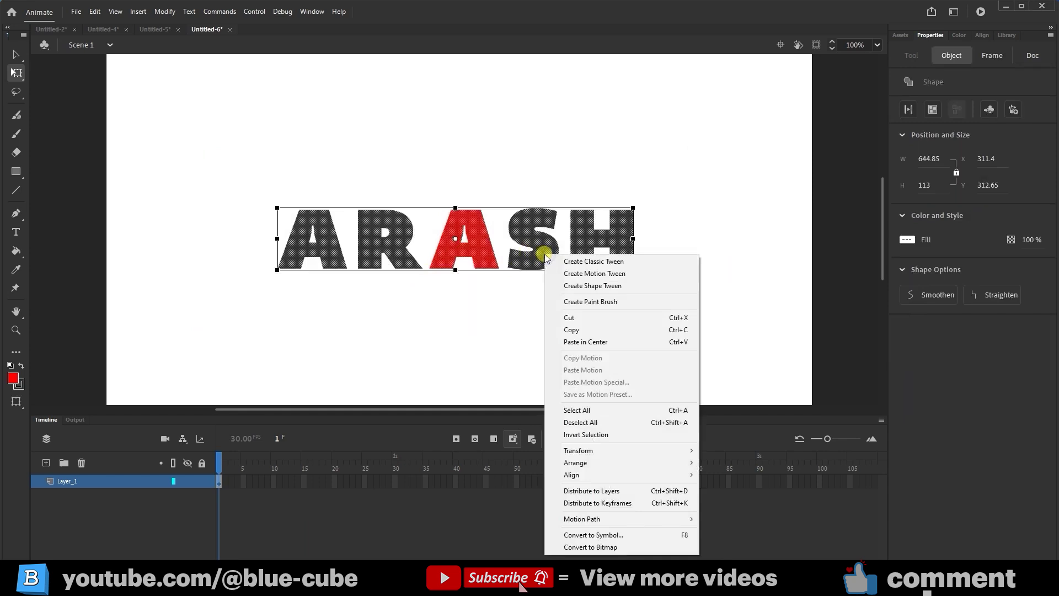
{"action": "left_click", "coordinate": [598, 493]}
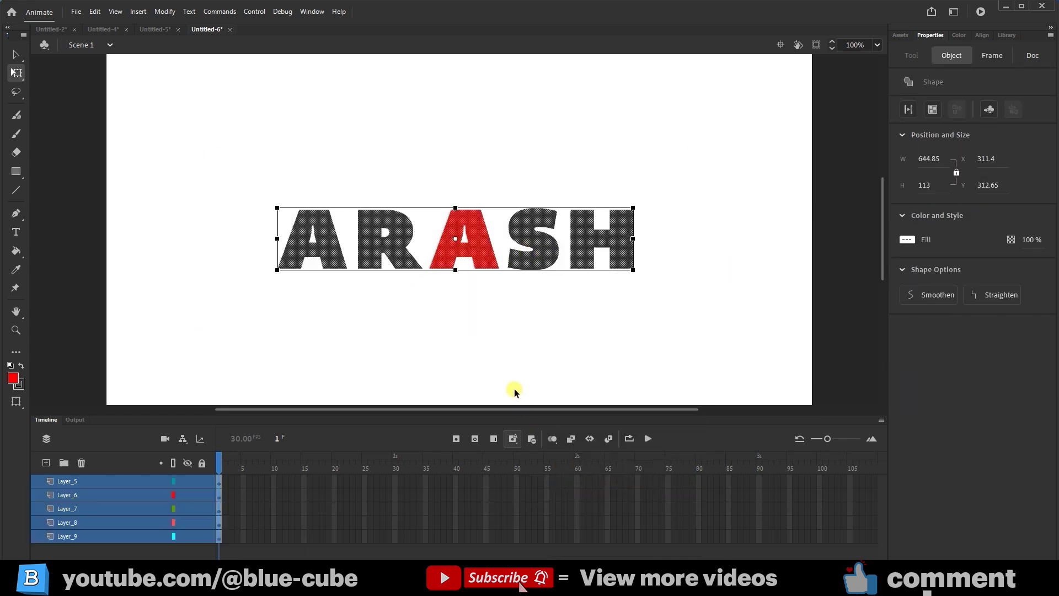
{"action": "left_click", "coordinate": [359, 334]}
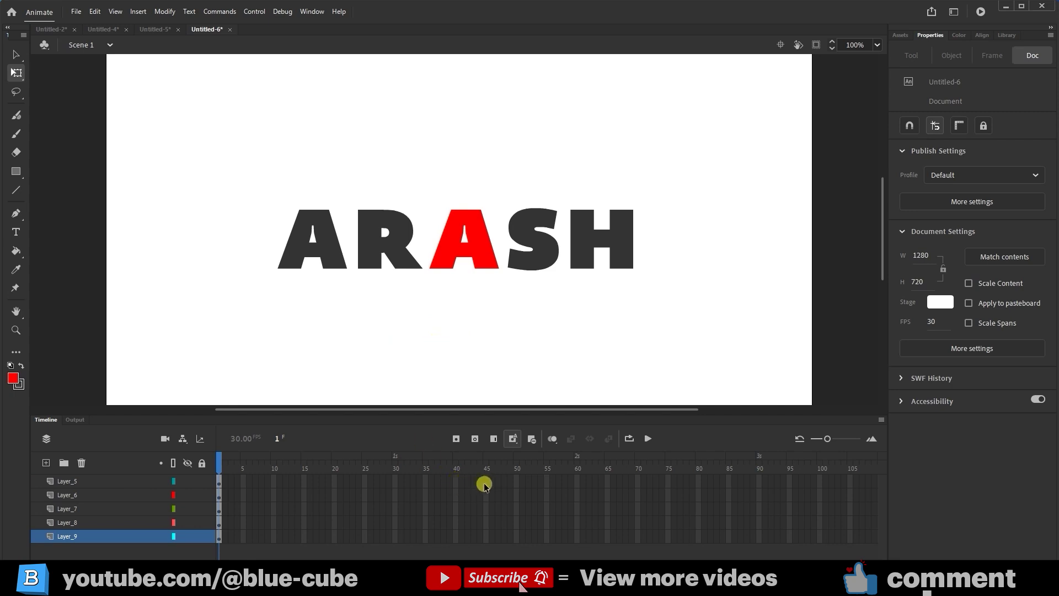
{"action": "left_click_drag", "start_coordinate": [484, 485], "coordinate": [483, 538]}
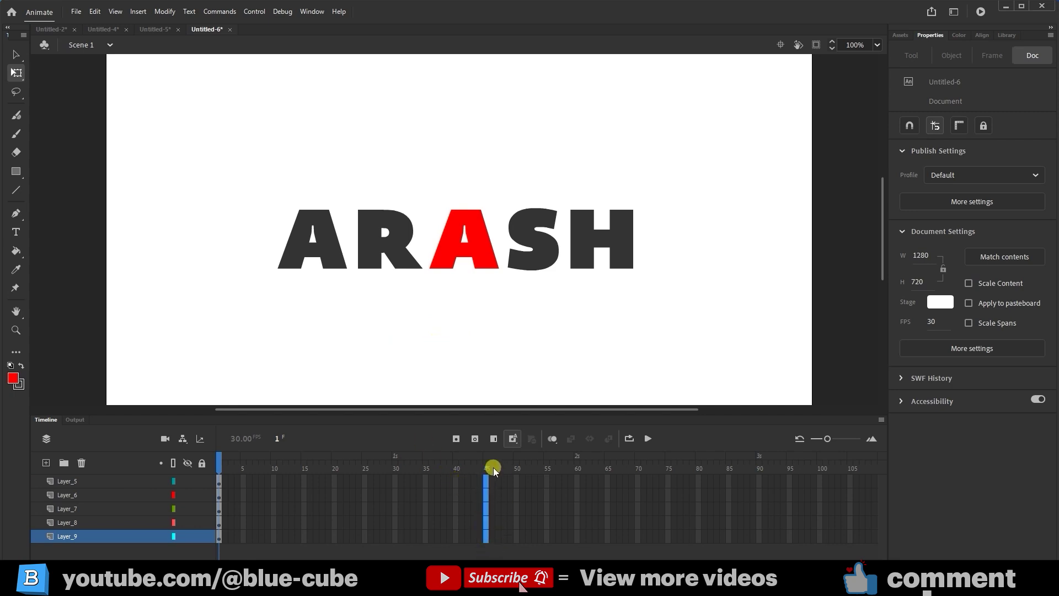
{"action": "left_click", "coordinate": [453, 440]}
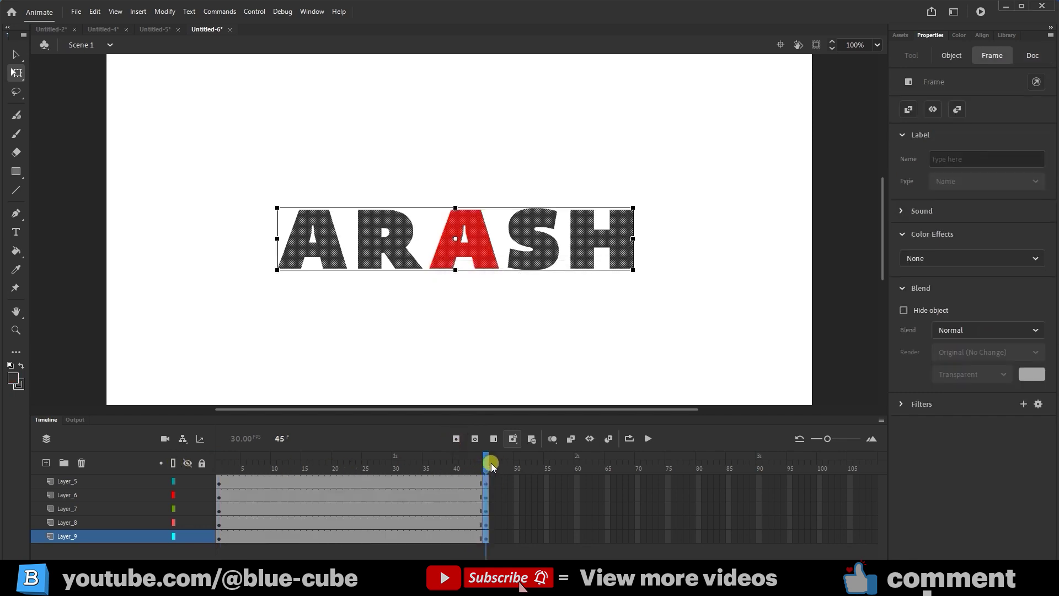
{"action": "left_click_drag", "start_coordinate": [492, 467], "coordinate": [177, 467]}
{"action": "left_click", "coordinate": [356, 386]}
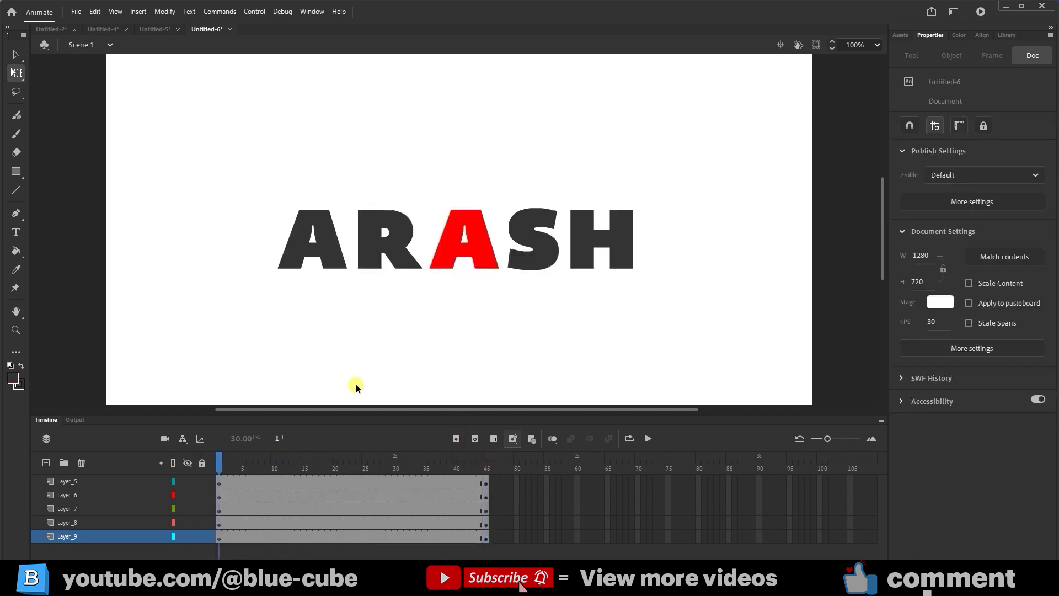
At frame 1 set the middle A's fill to black, then scrub to preview.
{"action": "left_click", "coordinate": [483, 257]}
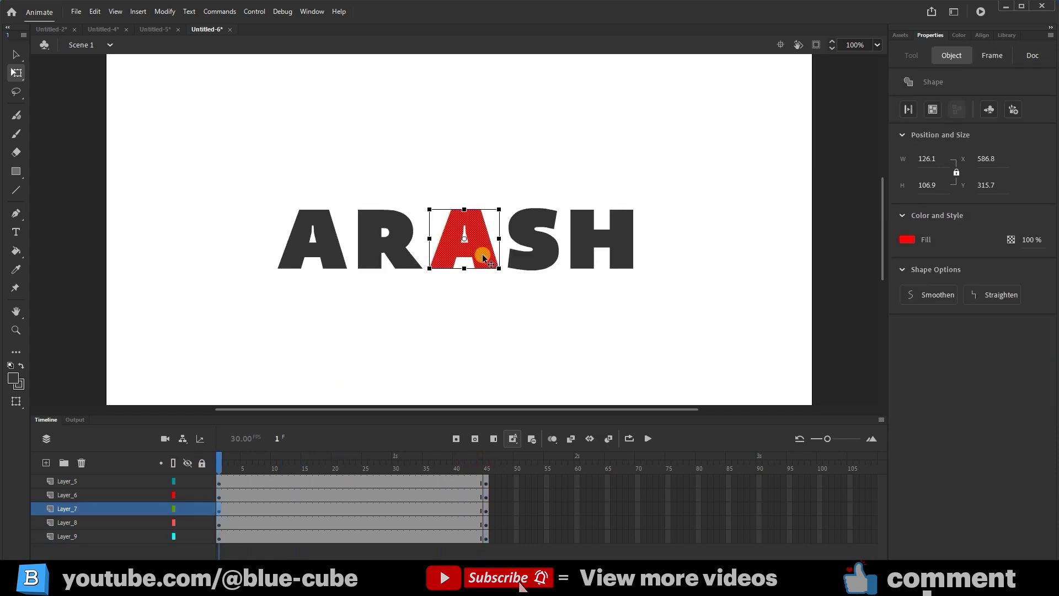
{"action": "left_click", "coordinate": [904, 241]}
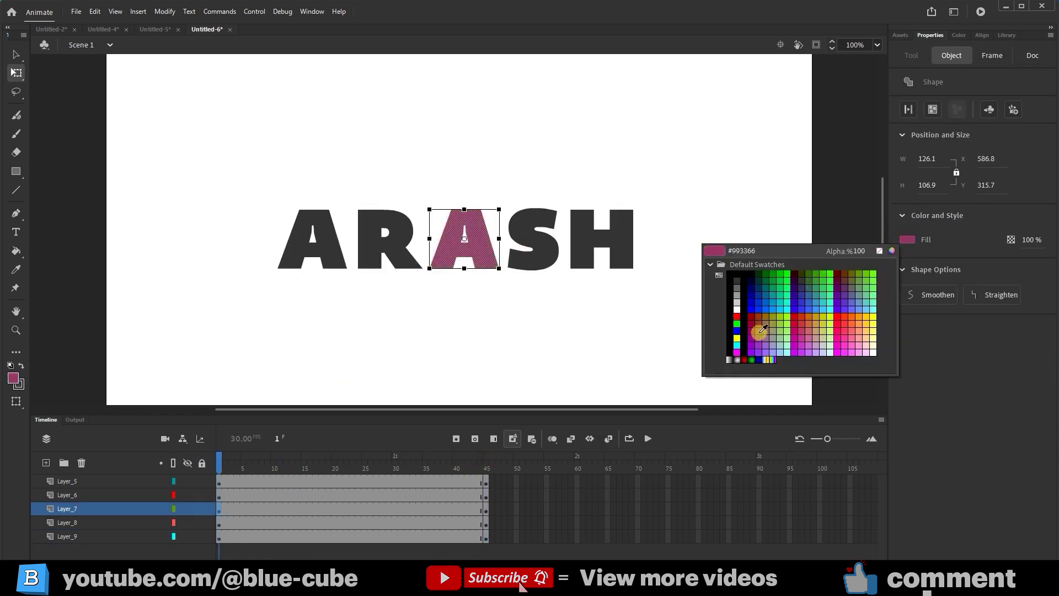
{"action": "left_click", "coordinate": [739, 270]}
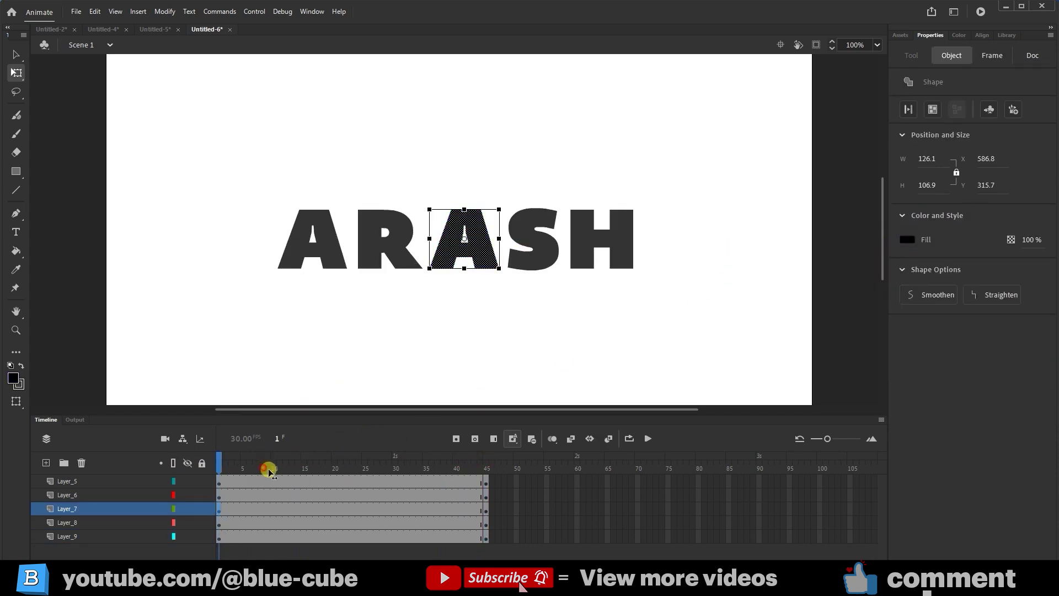
{"action": "left_click_drag", "start_coordinate": [269, 470], "coordinate": [170, 464]}
Create classic tweens on Layer_5, Layer_6 and Layer_7, converting each letter to a symbol.
{"action": "right_click", "coordinate": [292, 483]}
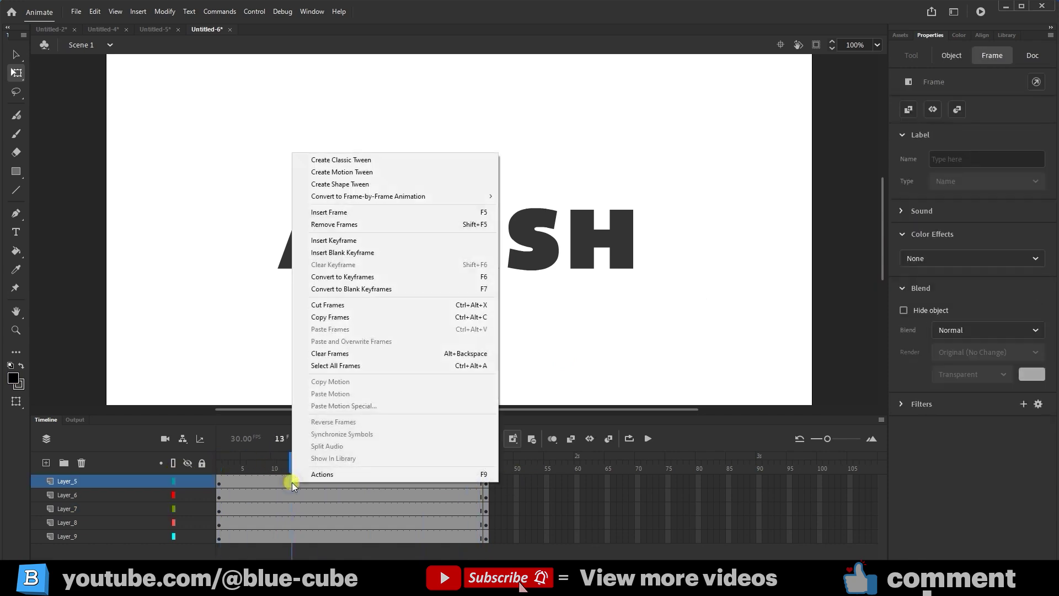
{"action": "left_click", "coordinate": [415, 160]}
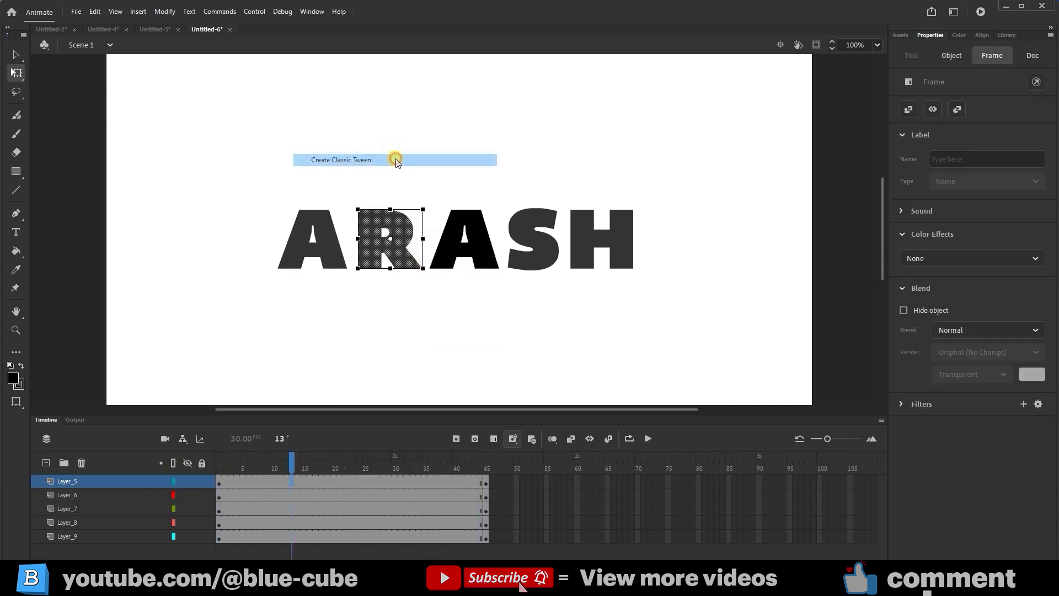
{"action": "left_click", "coordinate": [585, 323]}
{"action": "left_click", "coordinate": [362, 494]}
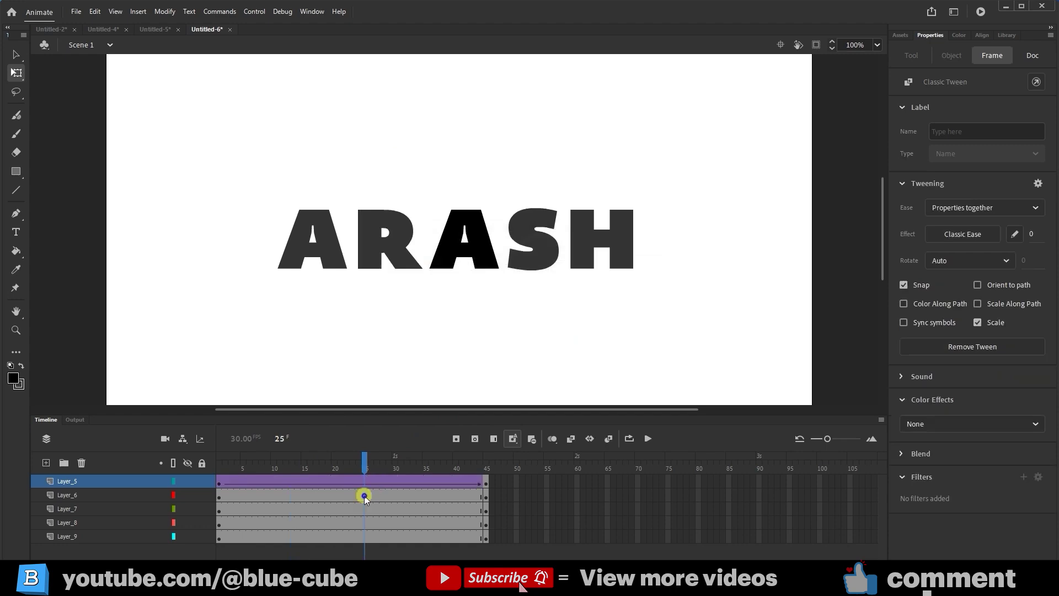
{"action": "right_click", "coordinate": [362, 494]}
{"action": "left_click", "coordinate": [443, 173]}
{"action": "left_click", "coordinate": [585, 323]}
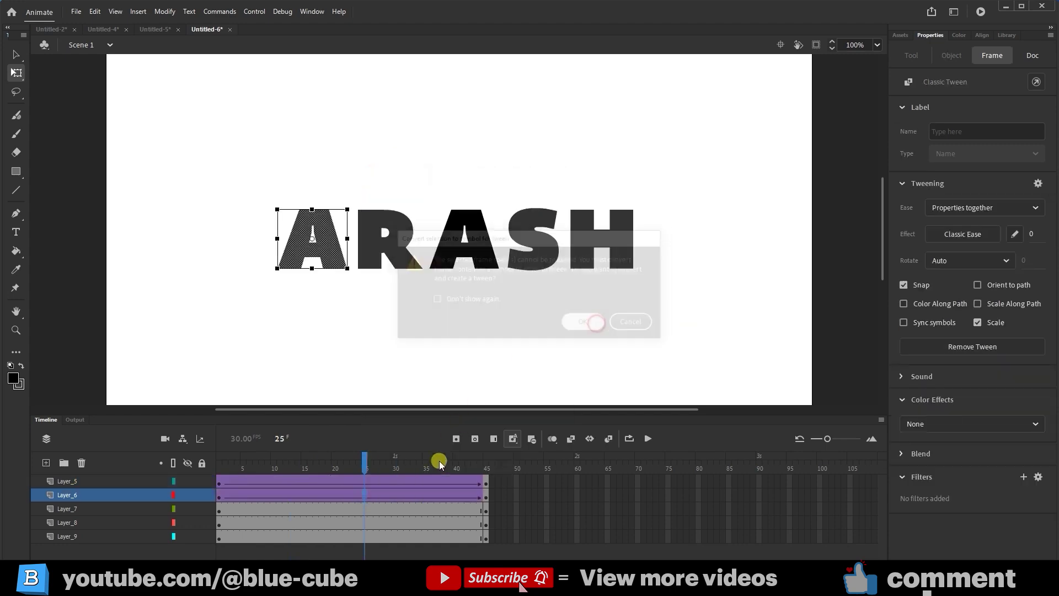
{"action": "left_click", "coordinate": [407, 507]}
{"action": "right_click", "coordinate": [407, 508]}
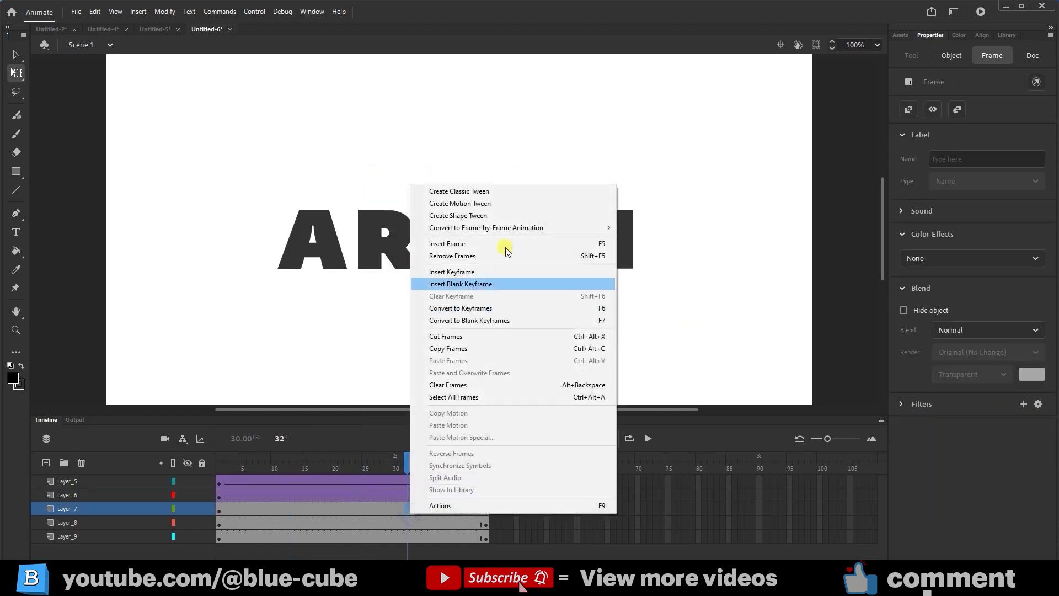
{"action": "left_click", "coordinate": [505, 191]}
{"action": "left_click", "coordinate": [581, 324]}
Create classic tweens on Layer_8 and Layer_9, converting their letters to symbols.
{"action": "left_click", "coordinate": [455, 521]}
{"action": "right_click", "coordinate": [455, 522]}
{"action": "left_click", "coordinate": [555, 199]}
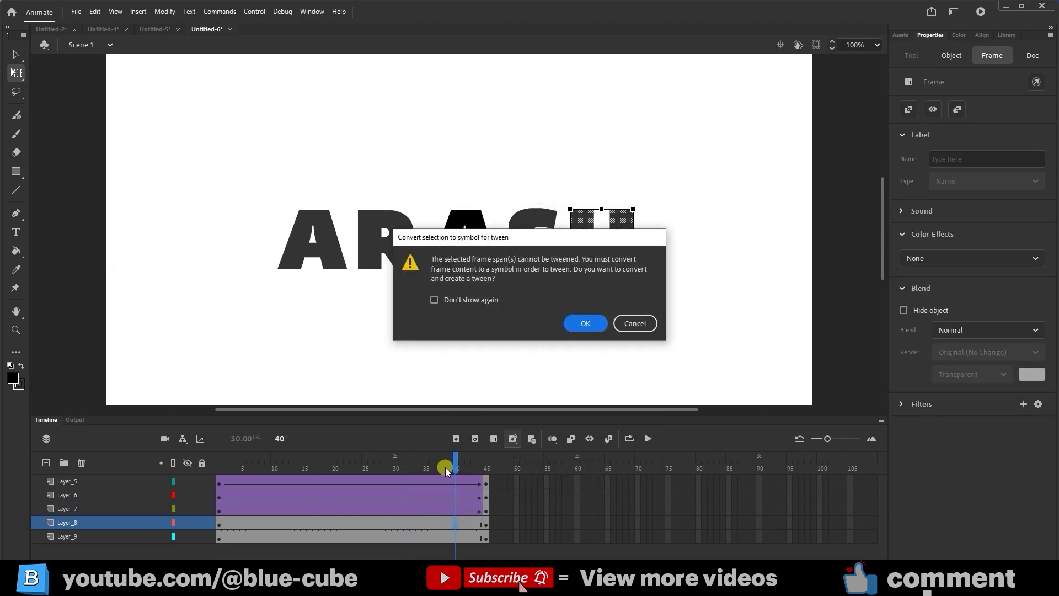
{"action": "left_click", "coordinate": [584, 322]}
{"action": "left_click", "coordinate": [401, 535]}
{"action": "right_click", "coordinate": [402, 536]}
{"action": "left_click", "coordinate": [457, 215]}
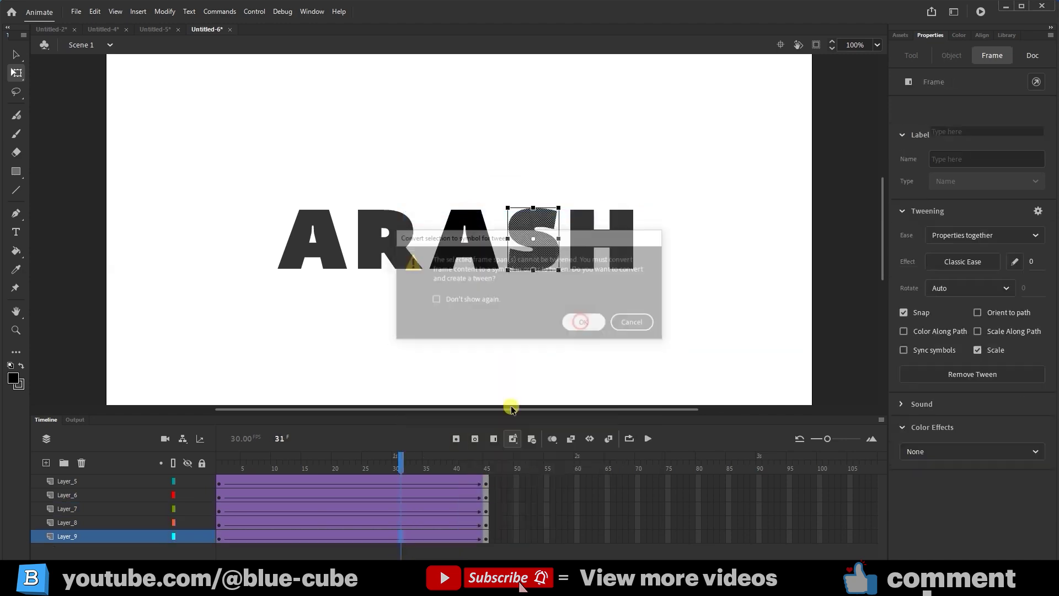
{"action": "left_click", "coordinate": [584, 323]}
{"action": "left_click", "coordinate": [476, 287]}
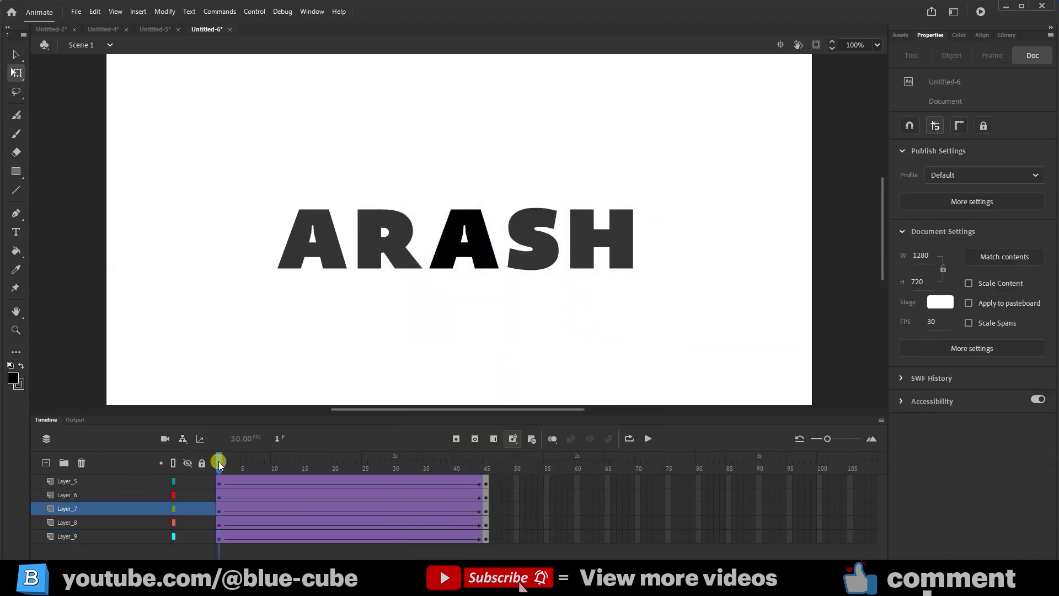
At 50% zoom, scale all five letters on frame 1 far beyond the stage edges.
{"action": "left_click_drag", "start_coordinate": [711, 133], "coordinate": [229, 312]}
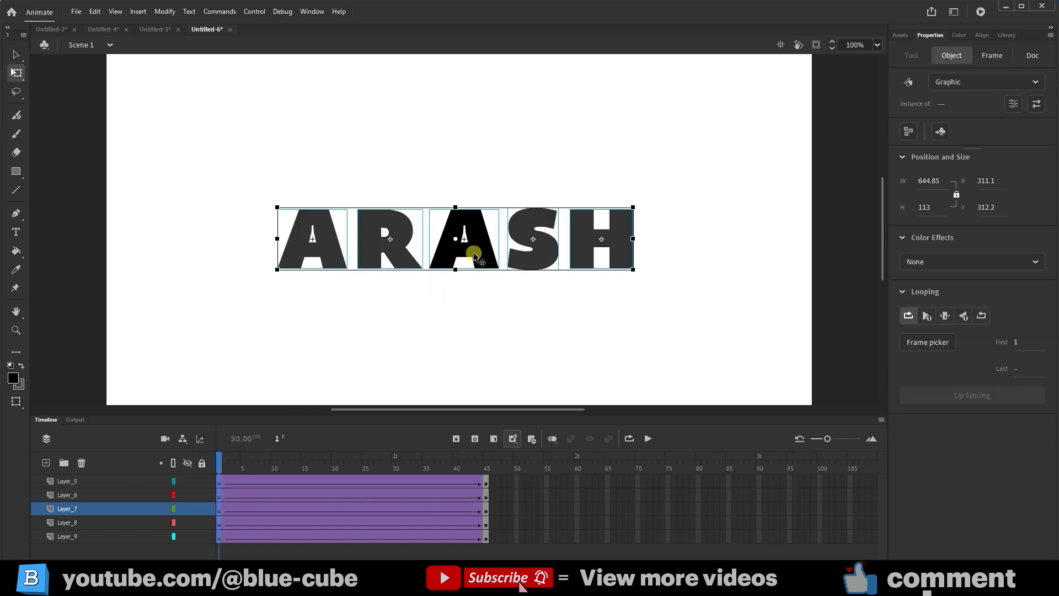
{"action": "left_click", "coordinate": [877, 44]}
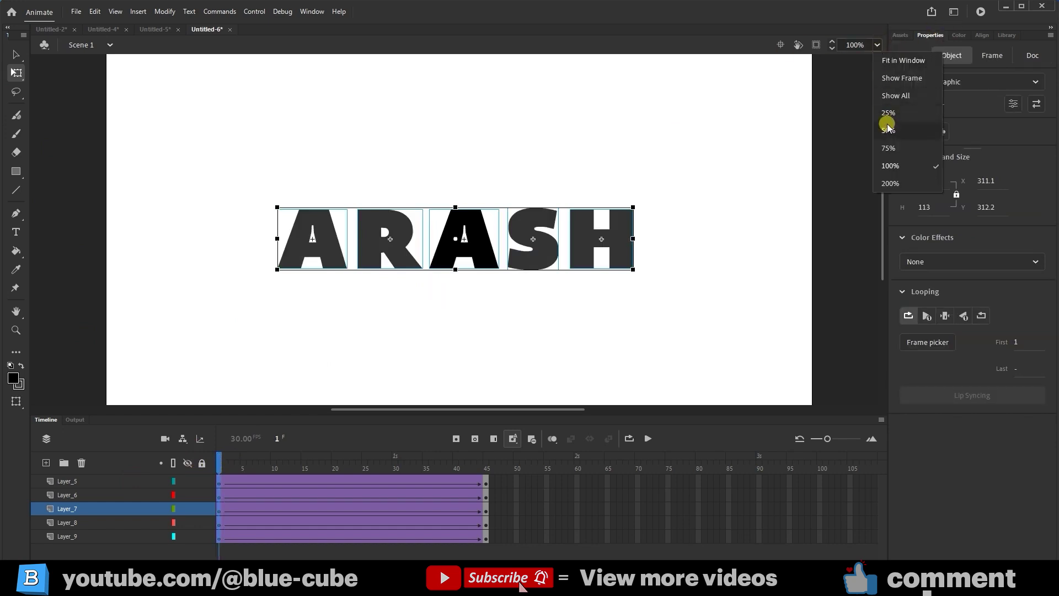
{"action": "left_click", "coordinate": [887, 130]}
{"action": "left_click", "coordinate": [16, 74]}
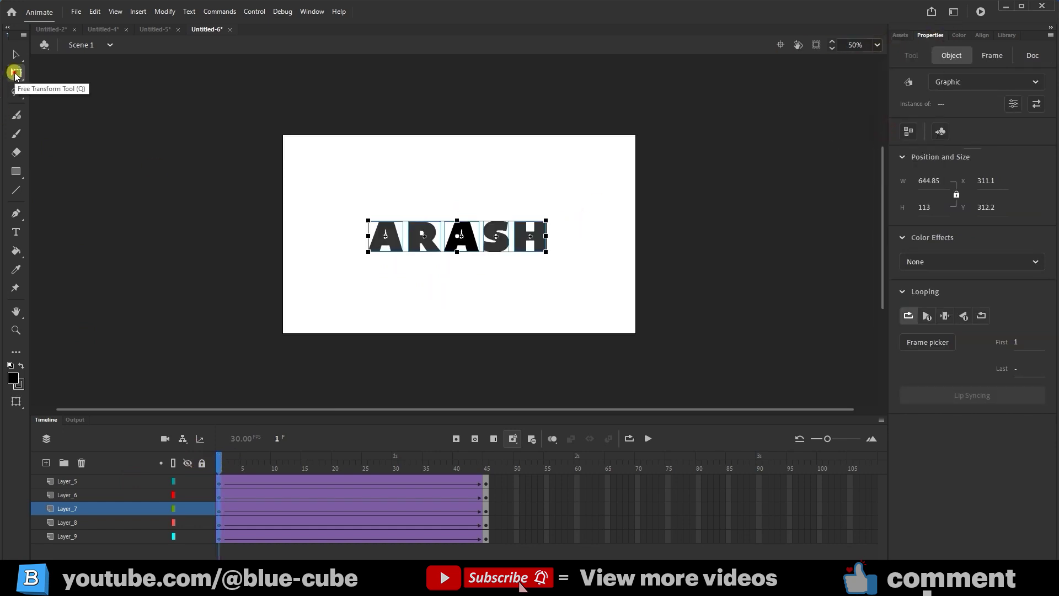
{"action": "left_click_drag", "start_coordinate": [583, 149], "coordinate": [294, 325]}
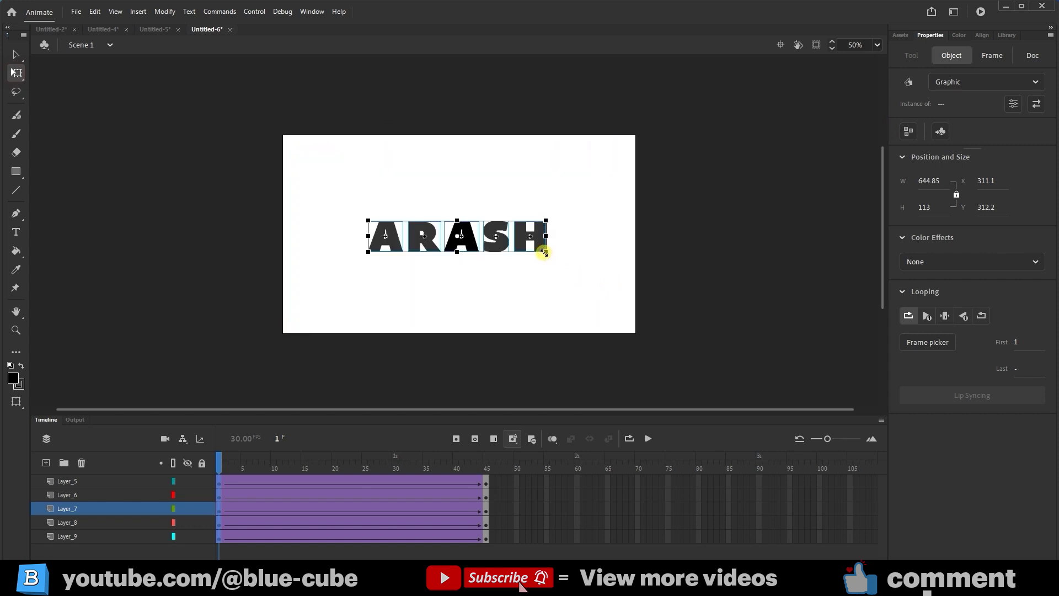
{"action": "left_click_drag", "start_coordinate": [544, 252], "coordinate": [734, 356]}
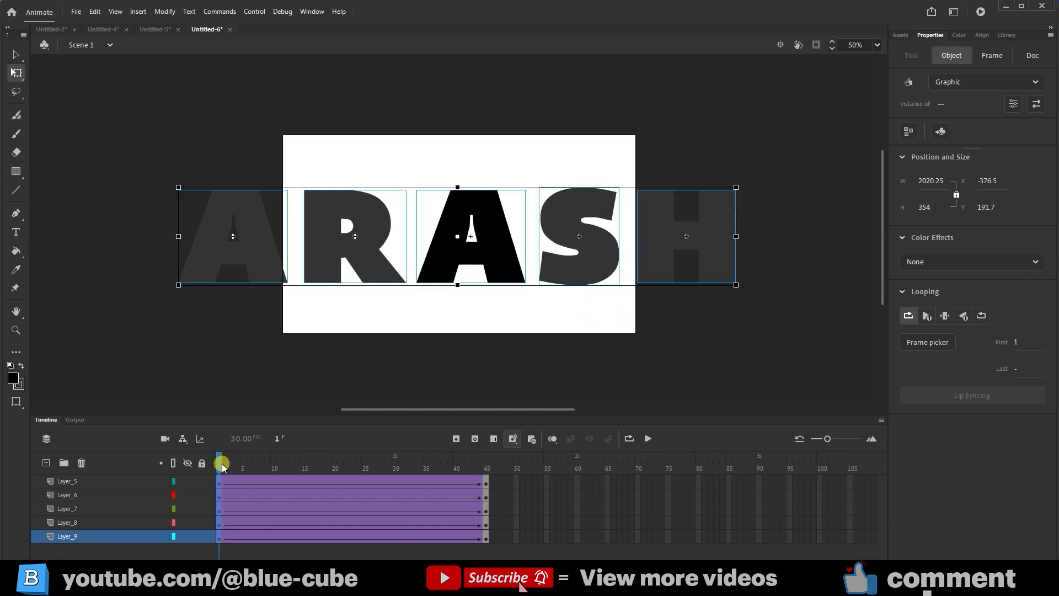
Scrub and play the animation to watch the letters shrink into place.
{"action": "left_click_drag", "start_coordinate": [218, 461], "coordinate": [169, 464]}
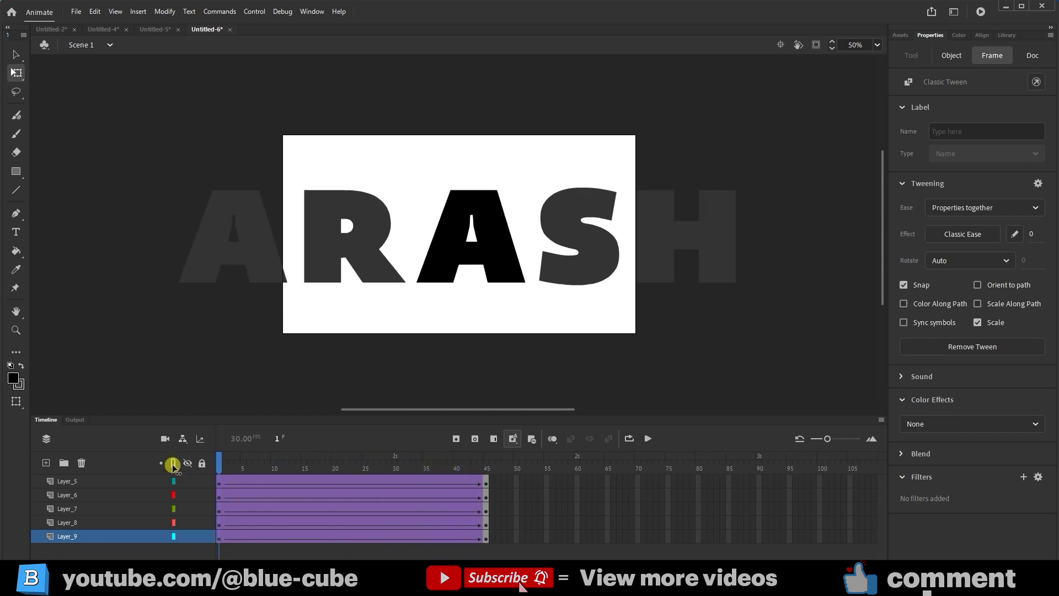
{"action": "left_click", "coordinate": [526, 336]}
{"action": "left_click", "coordinate": [645, 438]}
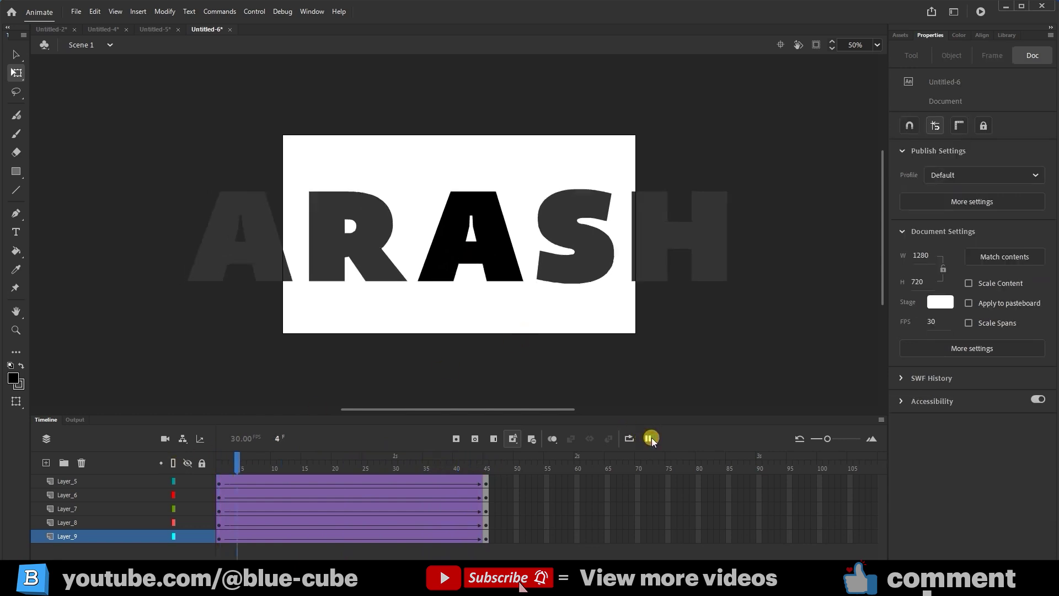
{"action": "left_click", "coordinate": [481, 456]}
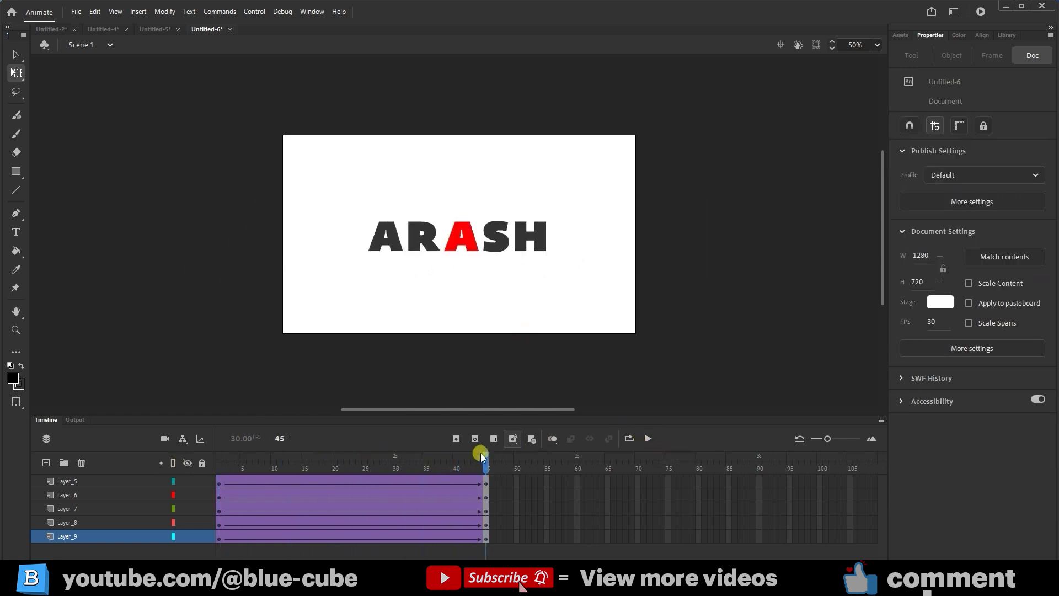
Remove frames 10–30 from all five layers and play the shortened animation.
{"action": "left_click_drag", "start_coordinate": [463, 469], "coordinate": [208, 491]}
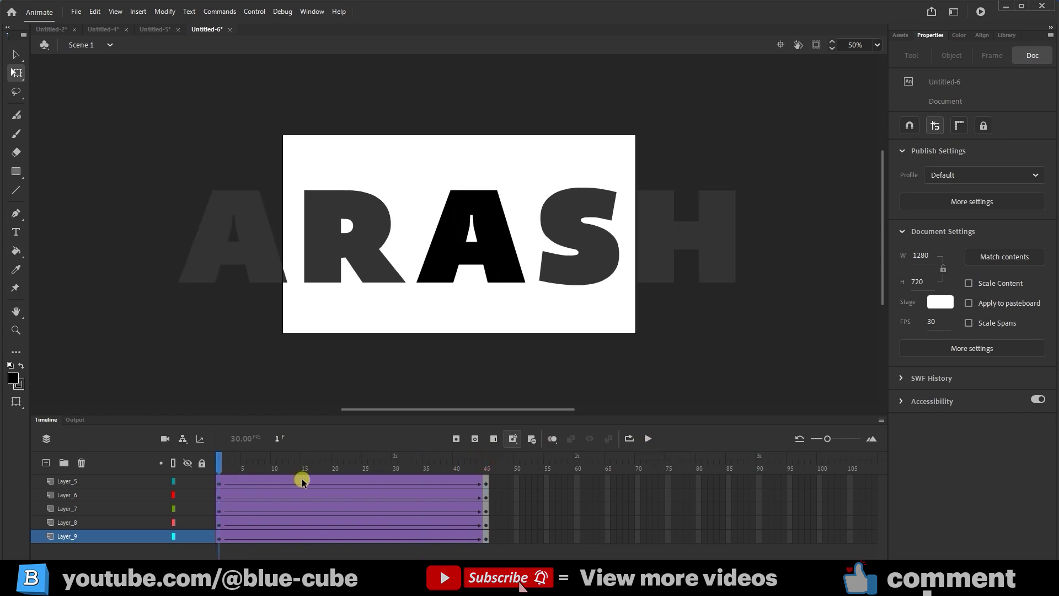
{"action": "left_click_drag", "start_coordinate": [397, 482], "coordinate": [275, 543]}
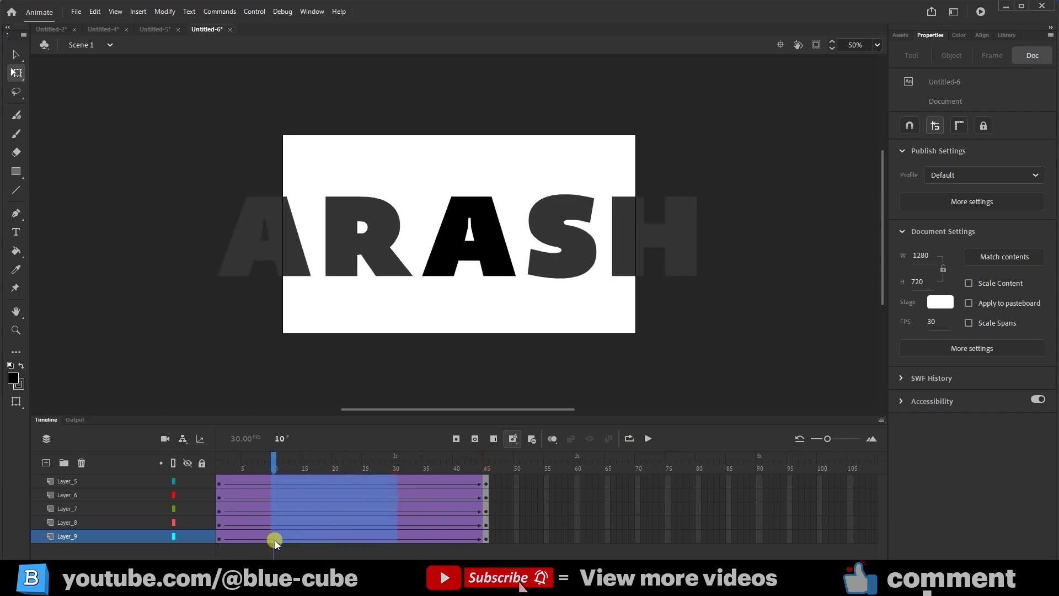
{"action": "left_click", "coordinate": [533, 438]}
{"action": "left_click_drag", "start_coordinate": [331, 469], "coordinate": [184, 475]}
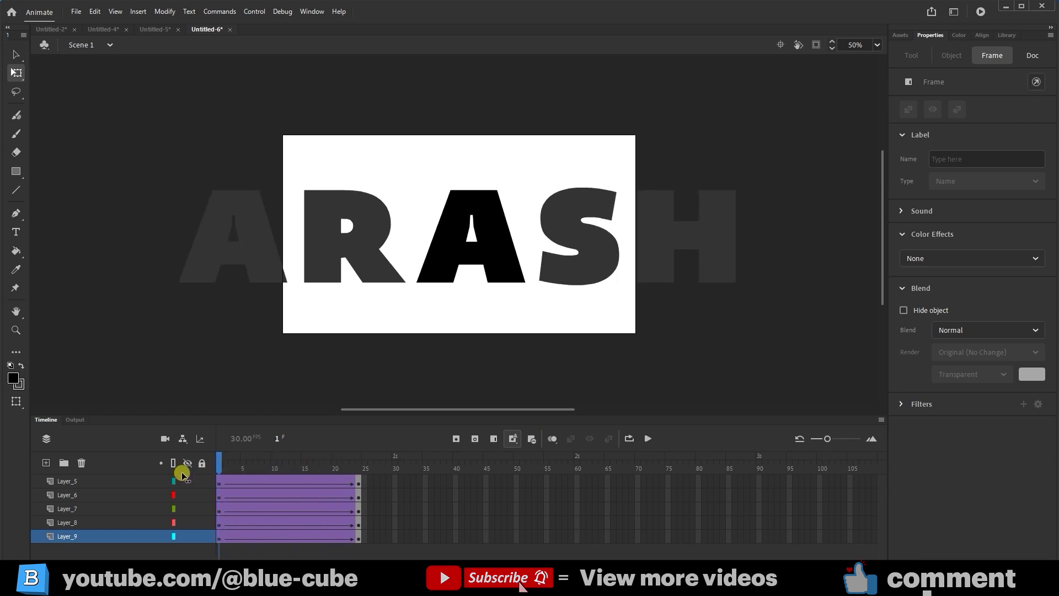
{"action": "left_click", "coordinate": [647, 438]}
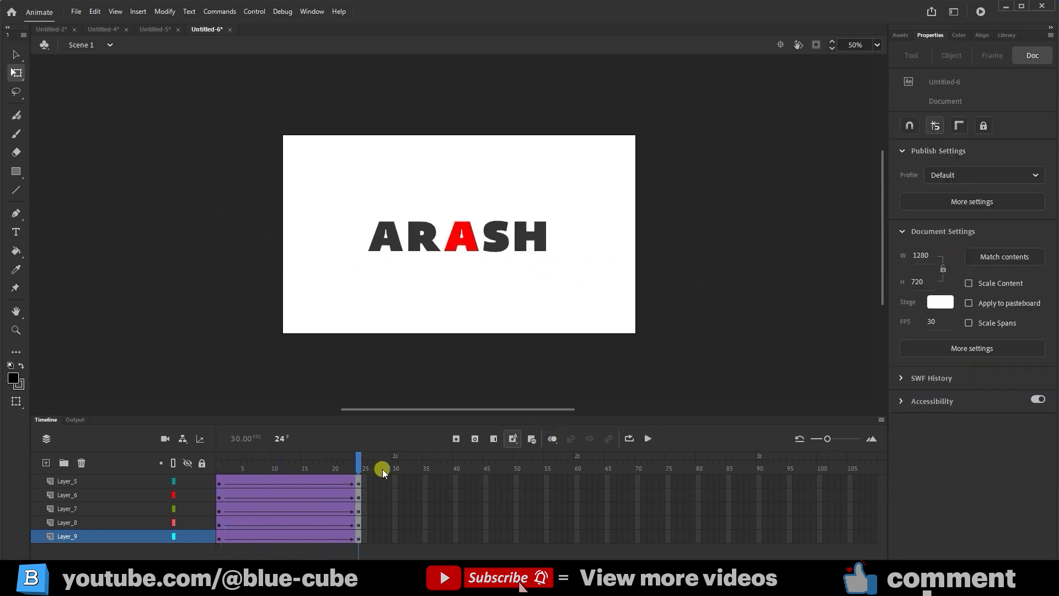
Remove frames 10–16 from all layers so the tweens end near frame 16, then replay.
{"action": "left_click", "coordinate": [276, 539]}
{"action": "left_click_drag", "start_coordinate": [305, 483], "coordinate": [272, 549]}
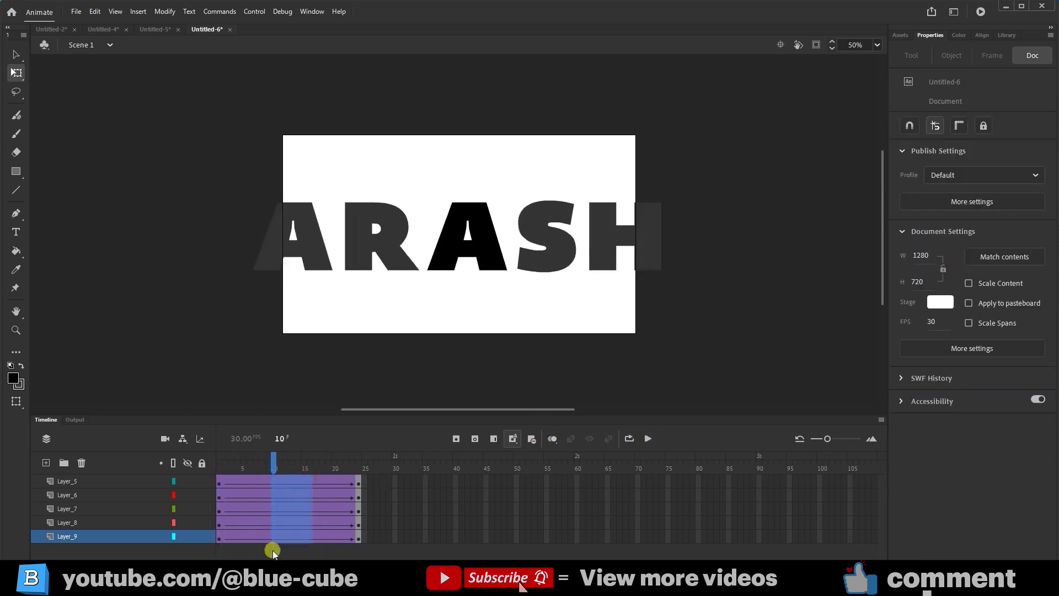
{"action": "left_click", "coordinate": [531, 439]}
{"action": "left_click_drag", "start_coordinate": [309, 460], "coordinate": [175, 466]}
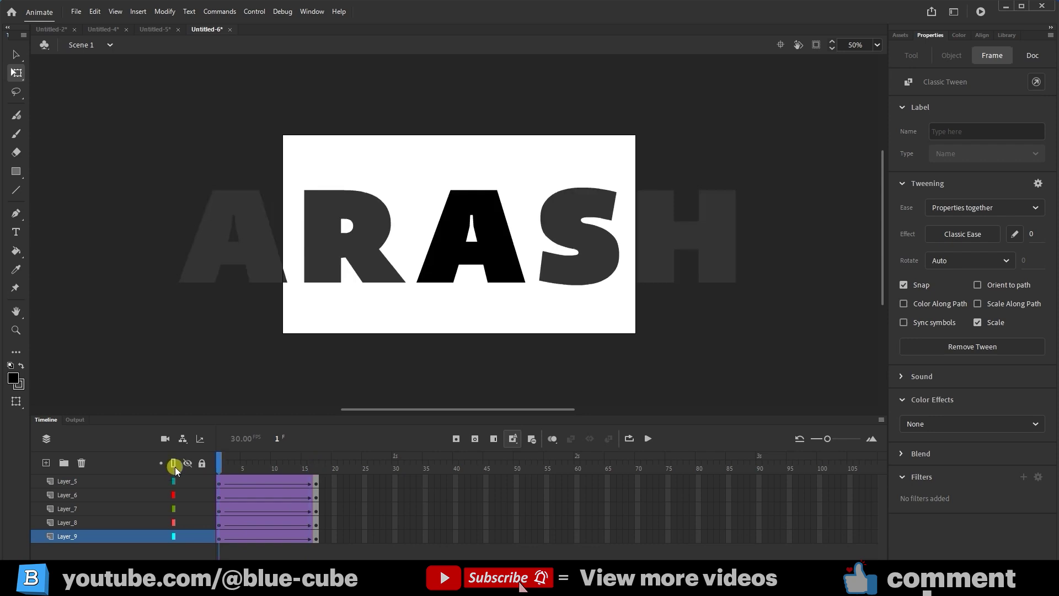
{"action": "left_click", "coordinate": [649, 438]}
{"action": "left_click", "coordinate": [314, 464]}
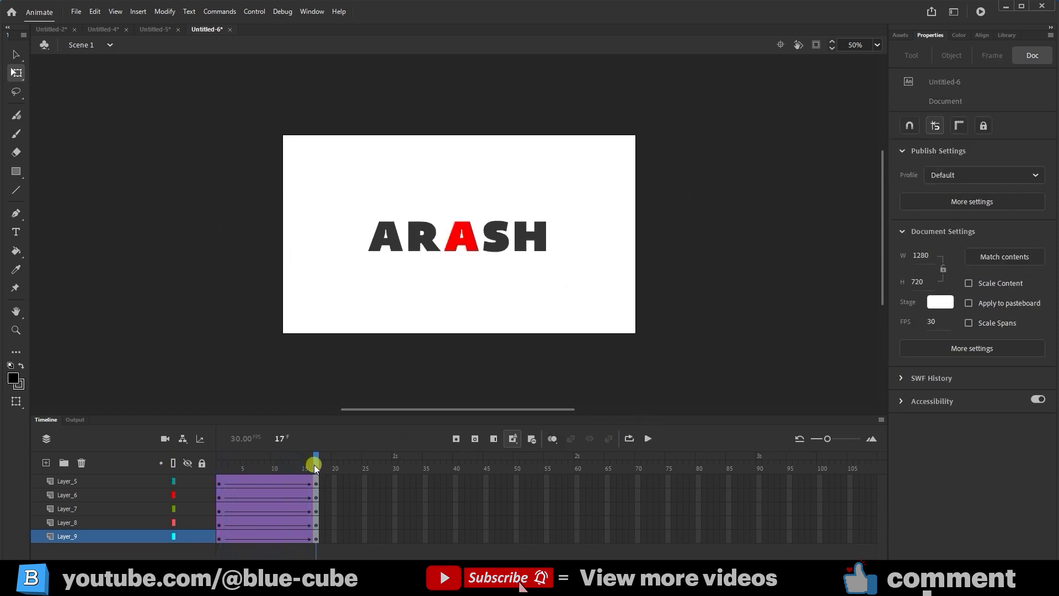
{"action": "left_click_drag", "start_coordinate": [319, 456], "coordinate": [183, 475]}
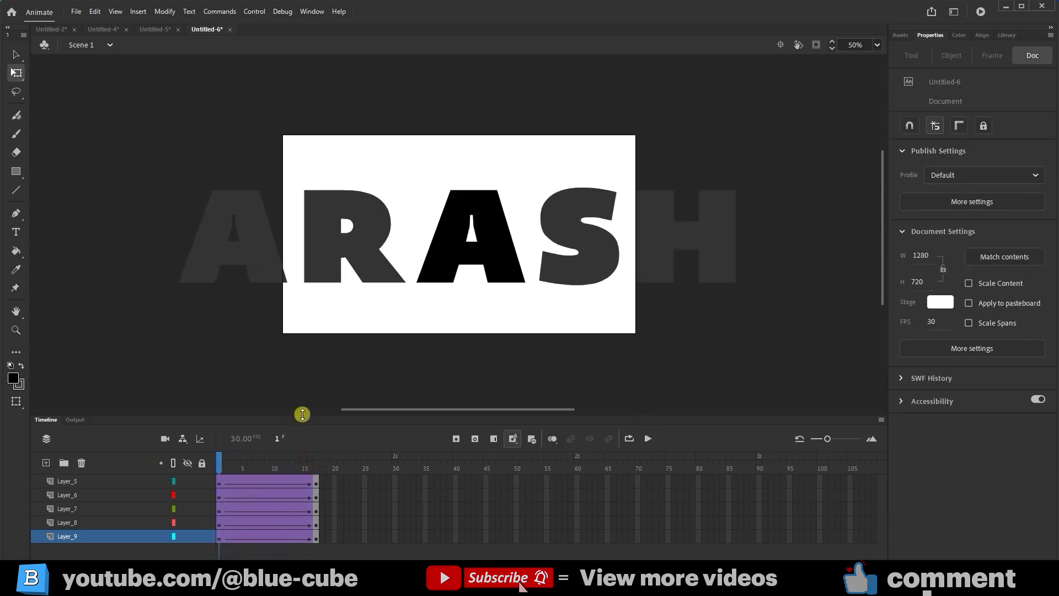
Shift Layer_8, Layer_7, Layer_6 and Layer_5 frame spans later to stagger their tween starts.
{"action": "left_click_drag", "start_coordinate": [304, 416], "coordinate": [301, 383]}
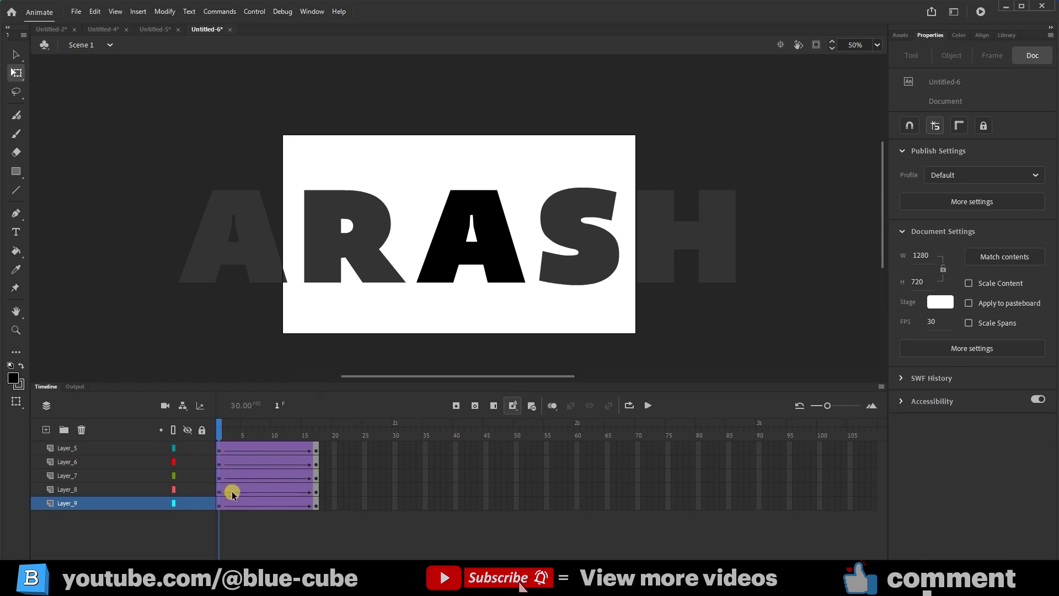
{"action": "left_click", "coordinate": [155, 490]}
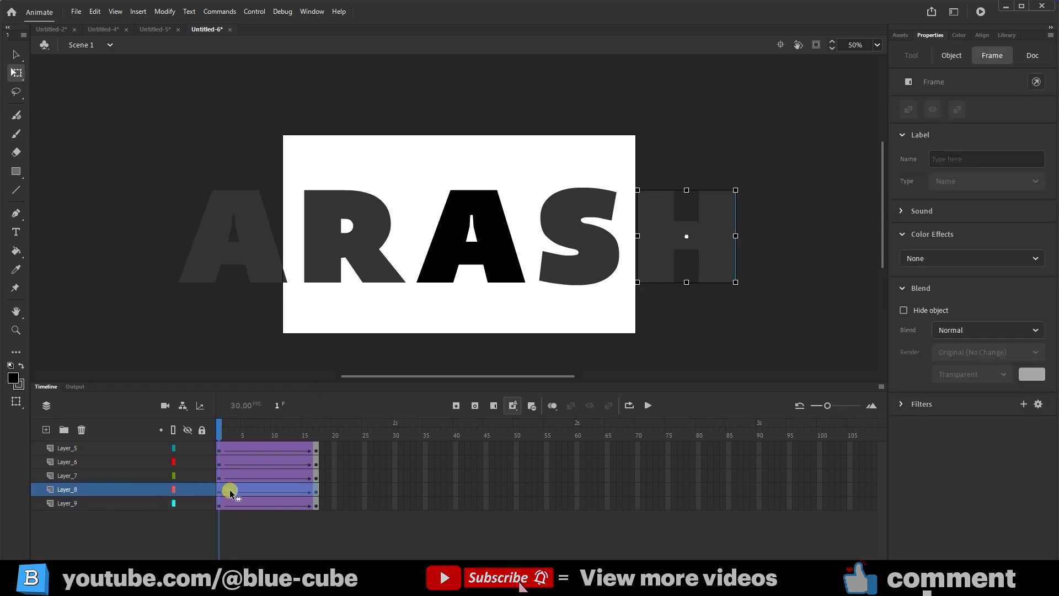
{"action": "left_click_drag", "start_coordinate": [227, 491], "coordinate": [259, 488]}
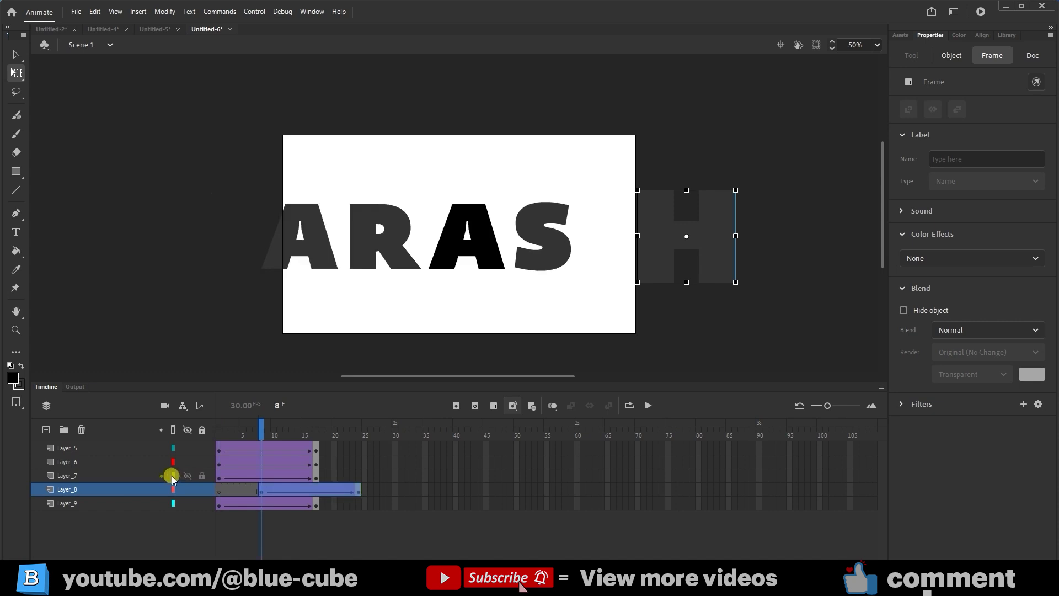
{"action": "left_click", "coordinate": [150, 477]}
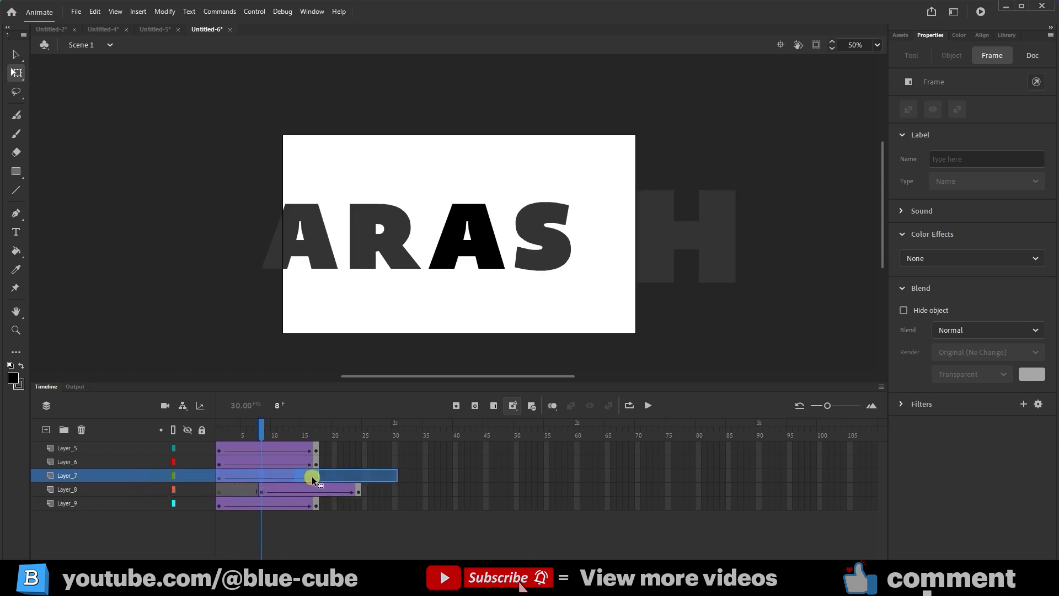
{"action": "left_click_drag", "start_coordinate": [312, 475], "coordinate": [329, 475]}
{"action": "left_click", "coordinate": [242, 462]}
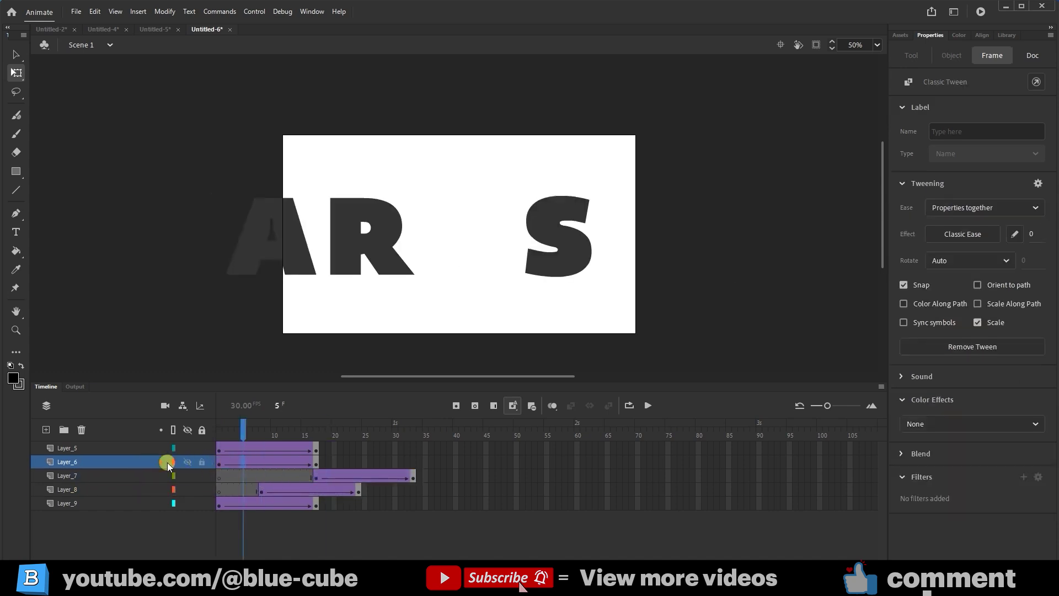
{"action": "left_click", "coordinate": [205, 463]}
{"action": "left_click_drag", "start_coordinate": [219, 465], "coordinate": [359, 462]}
{"action": "left_click_drag", "start_coordinate": [220, 447], "coordinate": [197, 436]}
At frame 1, move the S off the stage to the right.
{"action": "left_click", "coordinate": [220, 489]}
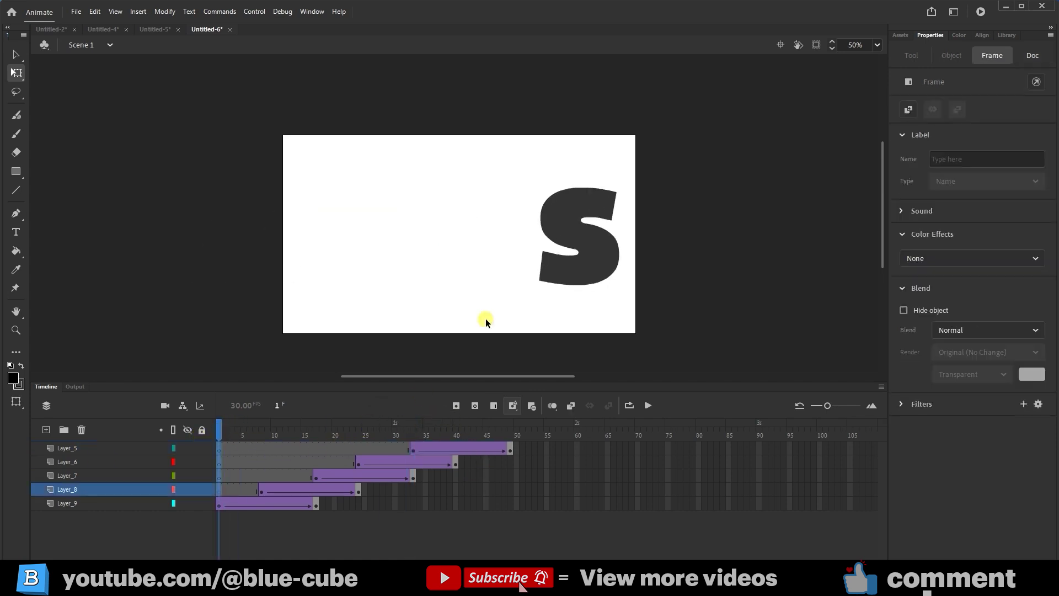
{"action": "left_click", "coordinate": [595, 263]}
{"action": "left_click_drag", "start_coordinate": [590, 266], "coordinate": [690, 273]}
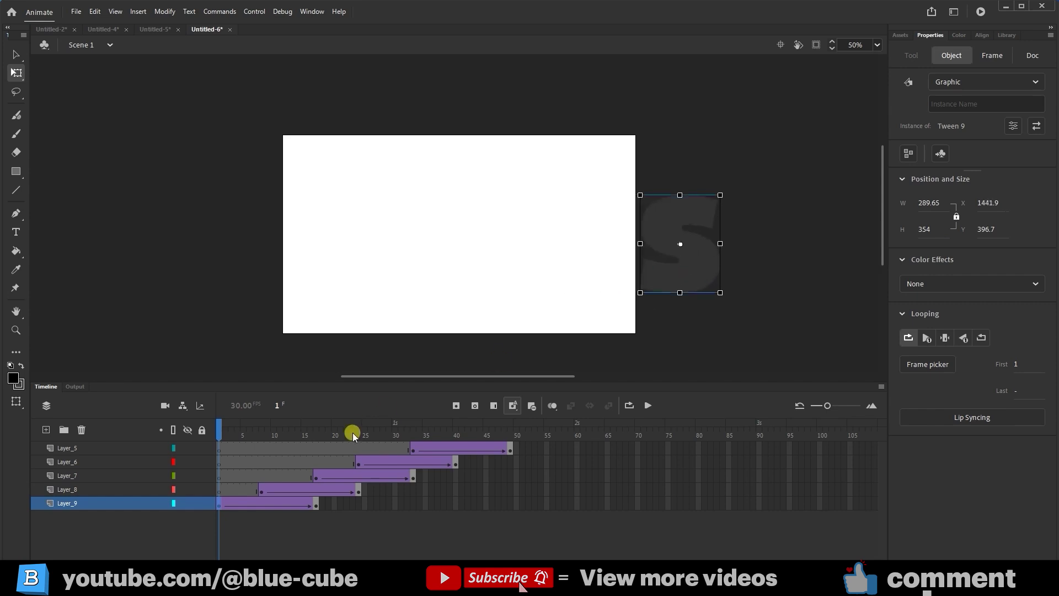
Insert keyframes at frame 49 on every layer, then rewind and play the animation.
{"action": "left_click", "coordinate": [510, 499]}
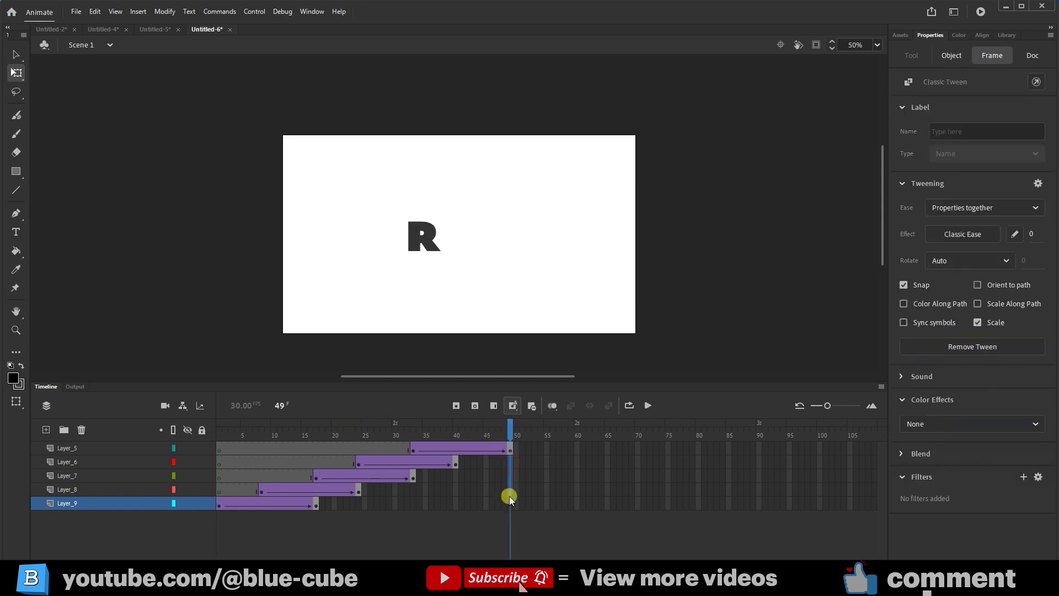
{"action": "left_click", "coordinate": [509, 521]}
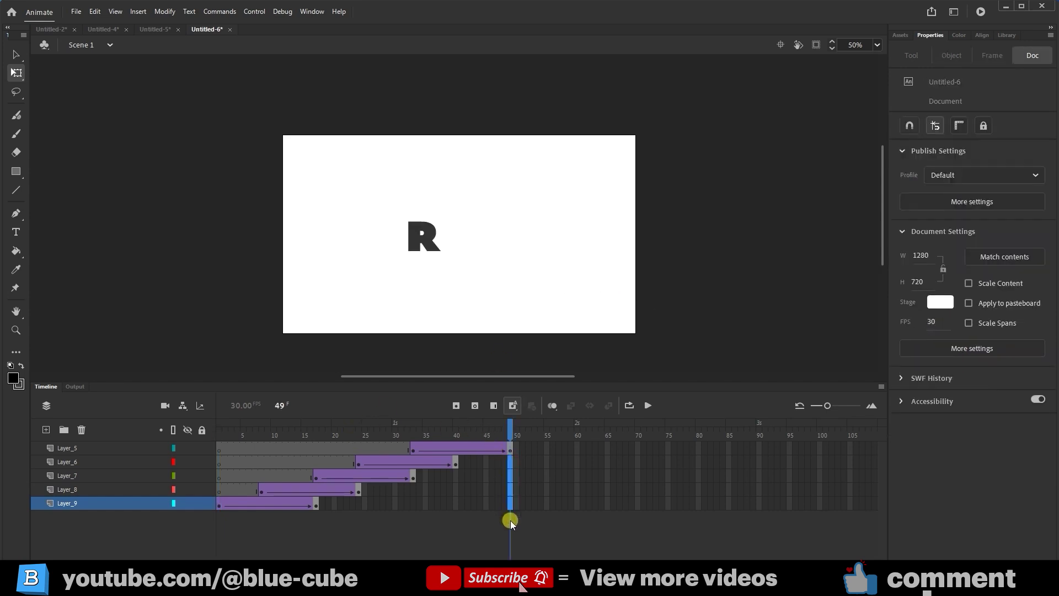
{"action": "left_click", "coordinate": [457, 406]}
{"action": "left_click_drag", "start_coordinate": [507, 429], "coordinate": [172, 428]}
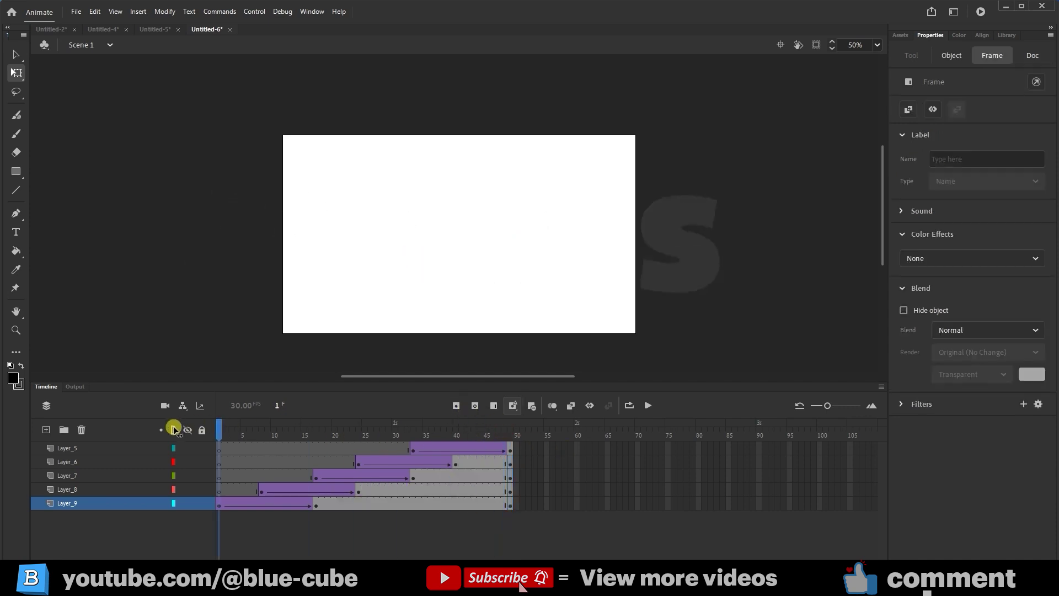
{"action": "left_click", "coordinate": [645, 405]}
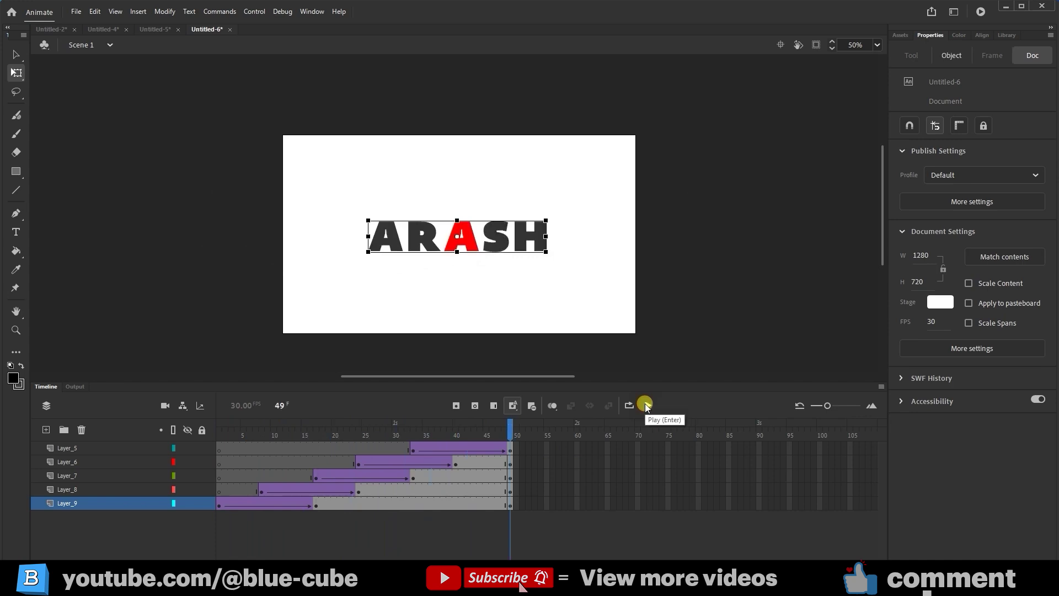
{"action": "left_click_drag", "start_coordinate": [509, 429], "coordinate": [182, 460]}
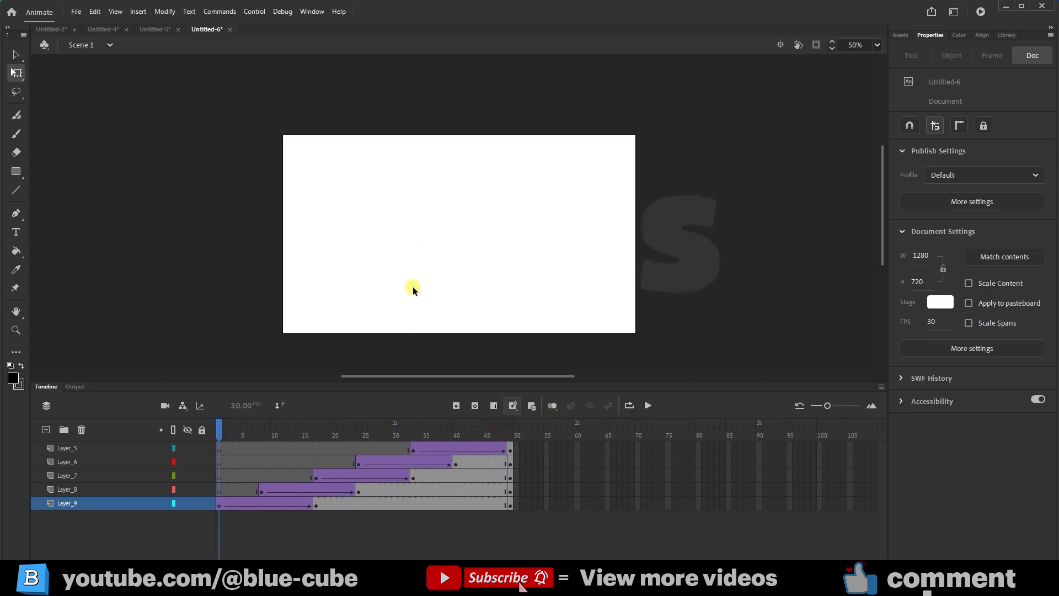
Fit the stage to the window and add a Blur filter to the S's first tween keyframe.
{"action": "left_click", "coordinate": [867, 40]}
{"action": "left_click", "coordinate": [881, 50]}
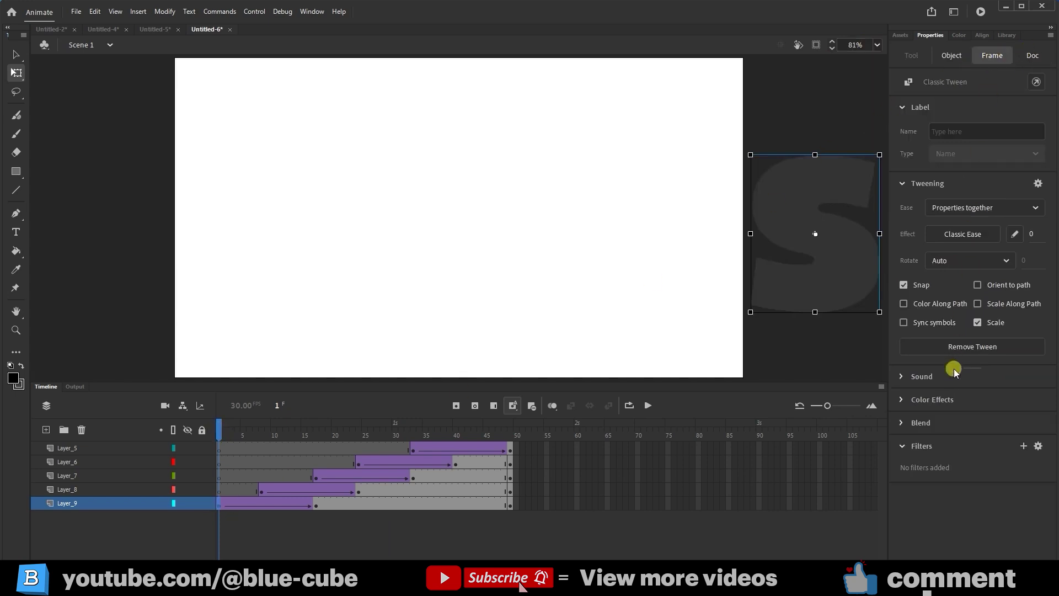
{"action": "left_click", "coordinate": [1023, 445]}
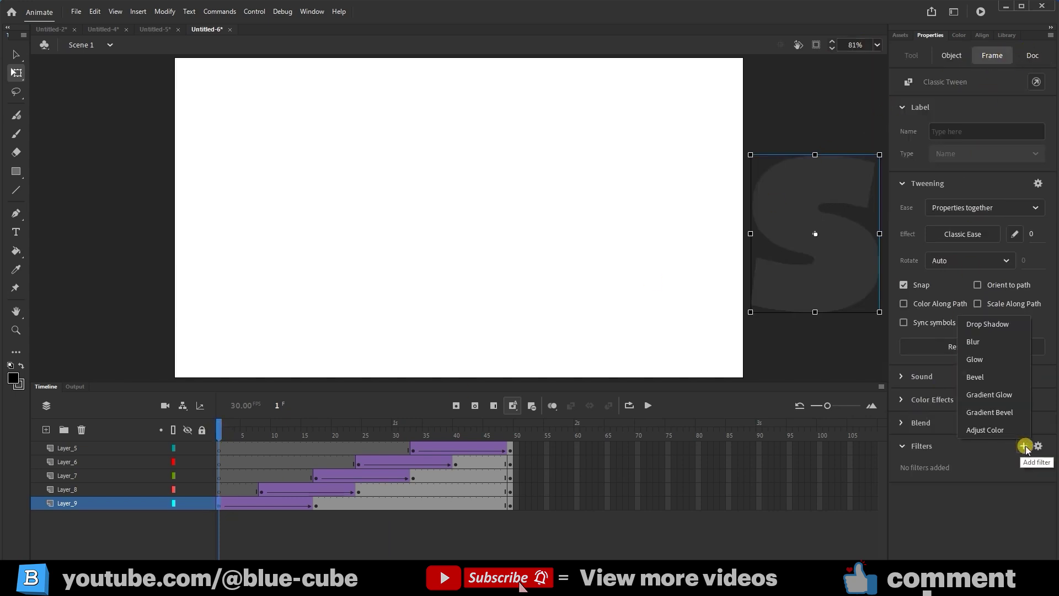
{"action": "left_click", "coordinate": [1022, 446]}
{"action": "left_click", "coordinate": [1022, 447]}
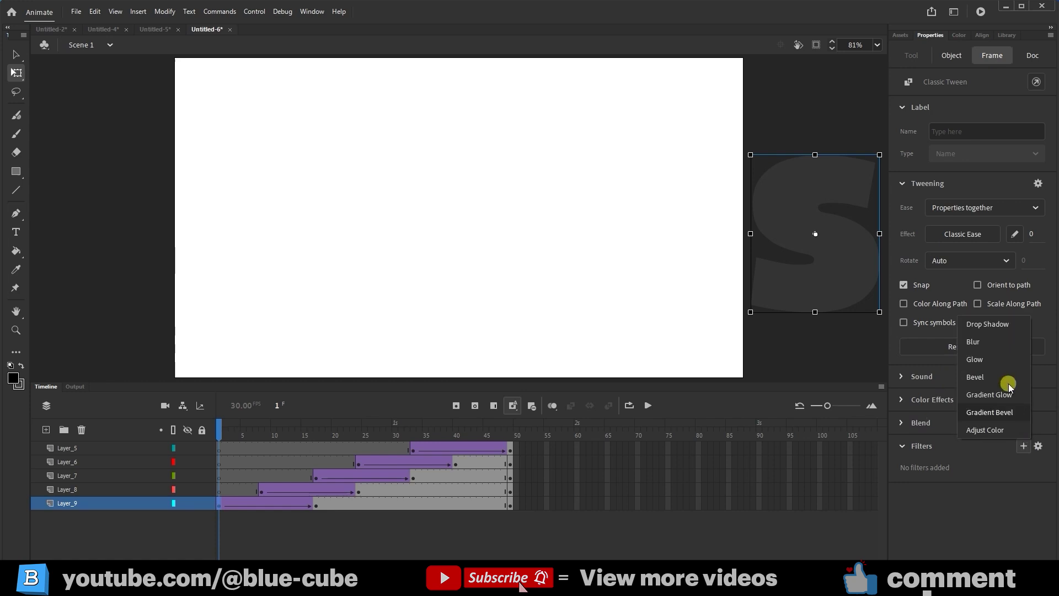
{"action": "left_click", "coordinate": [993, 343]}
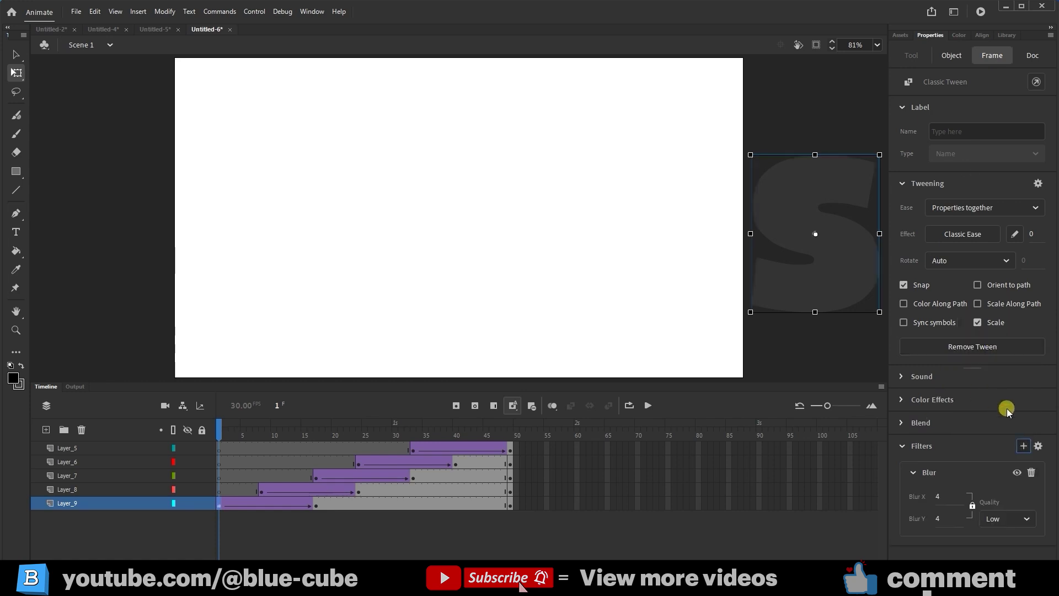
Set the S's Blur X to 10 and scrub to frame 8 to check it.
{"action": "left_click", "coordinate": [899, 184]}
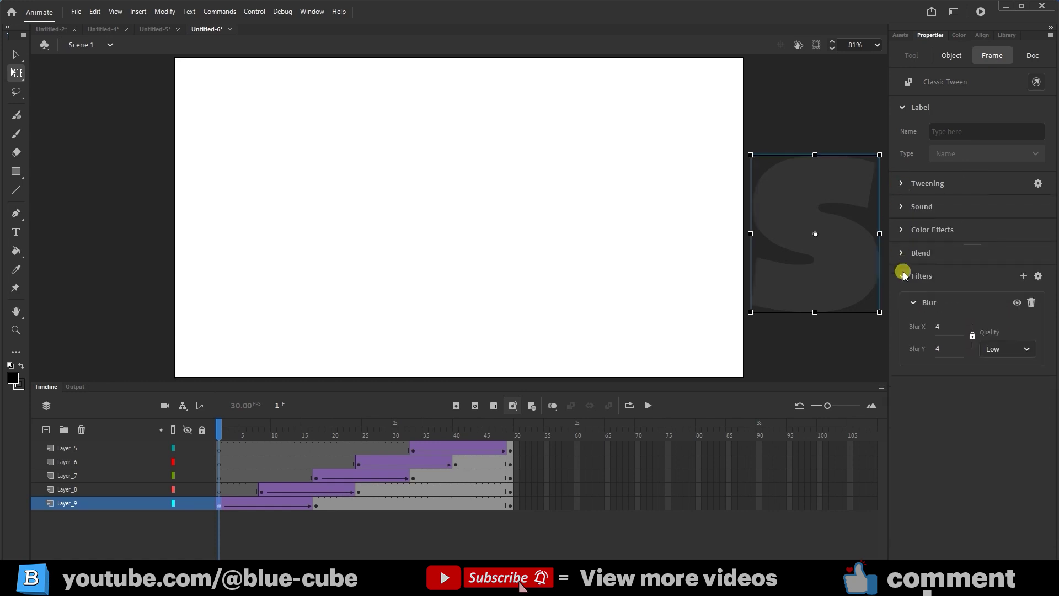
{"action": "left_click", "coordinate": [937, 330]}
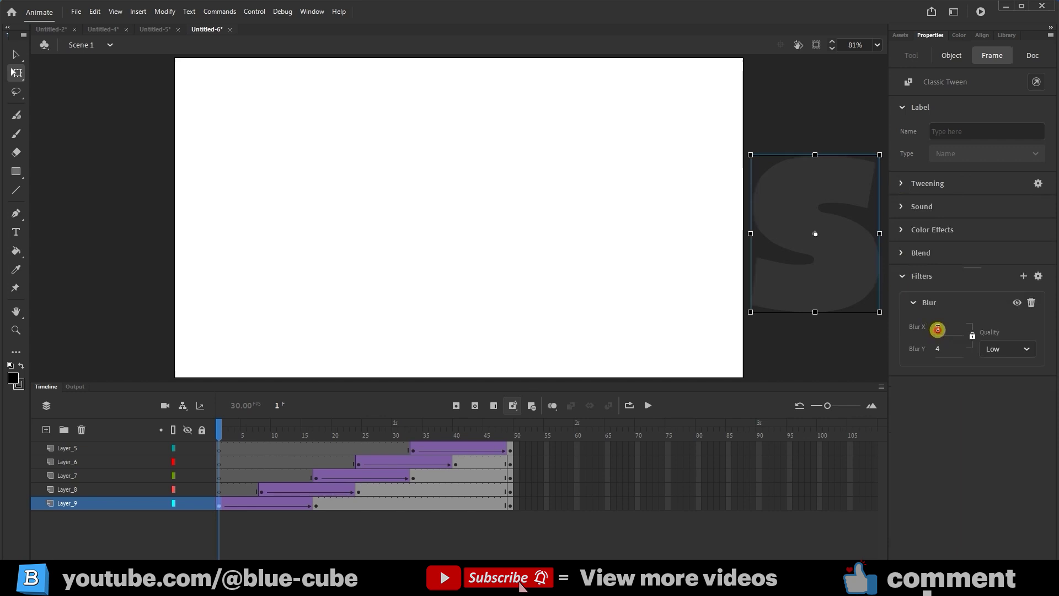
{"action": "type", "text": "10"}
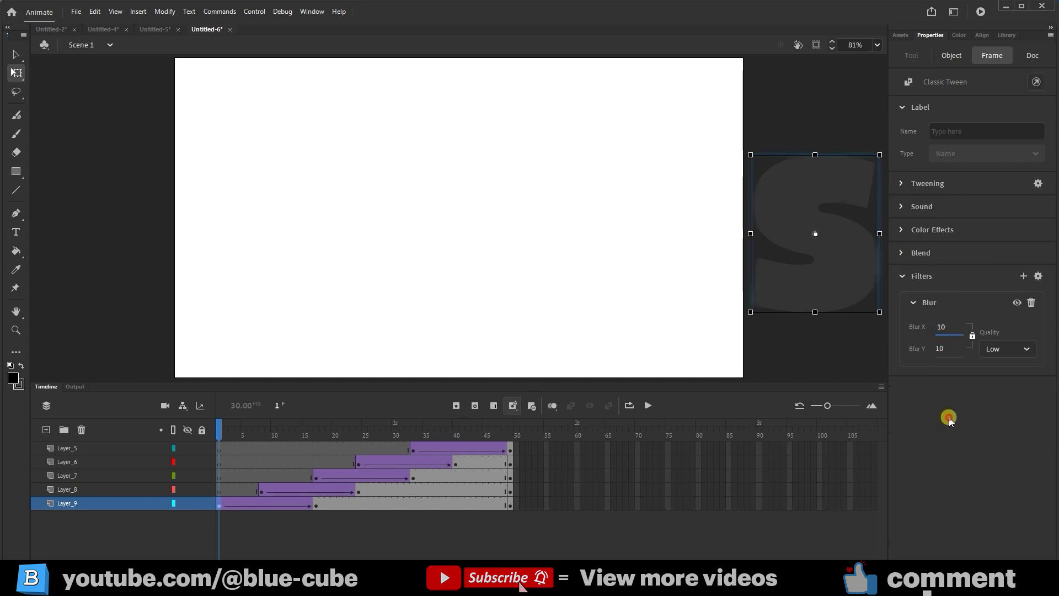
{"action": "left_click_drag", "start_coordinate": [218, 433], "coordinate": [261, 429]}
Add a Blur filter to the starting keyframes of the H (frame 8) and first A (frame 17).
{"action": "left_click", "coordinate": [262, 489]}
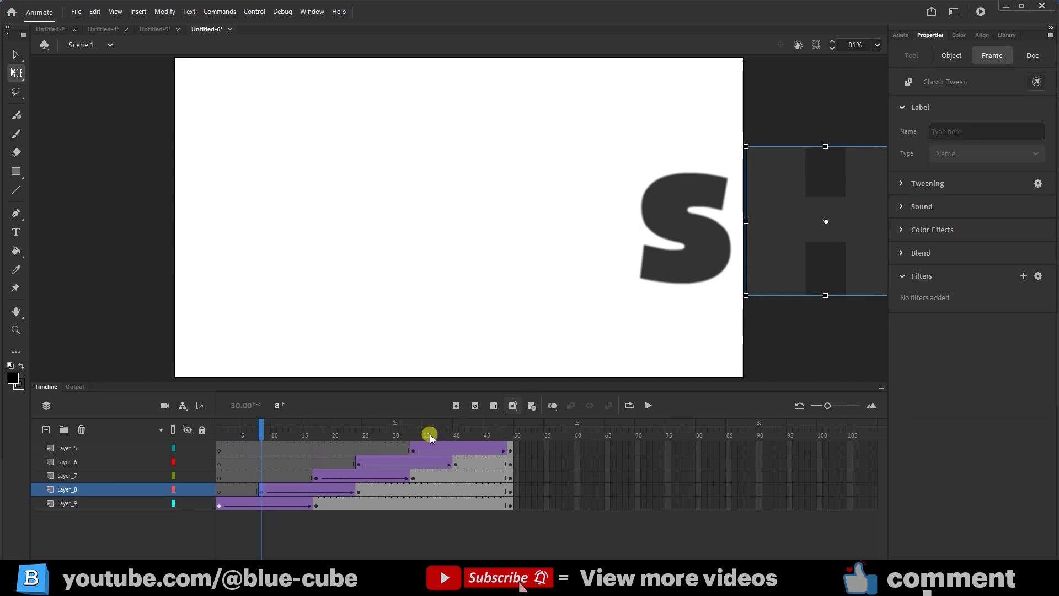
{"action": "left_click", "coordinate": [1025, 275]}
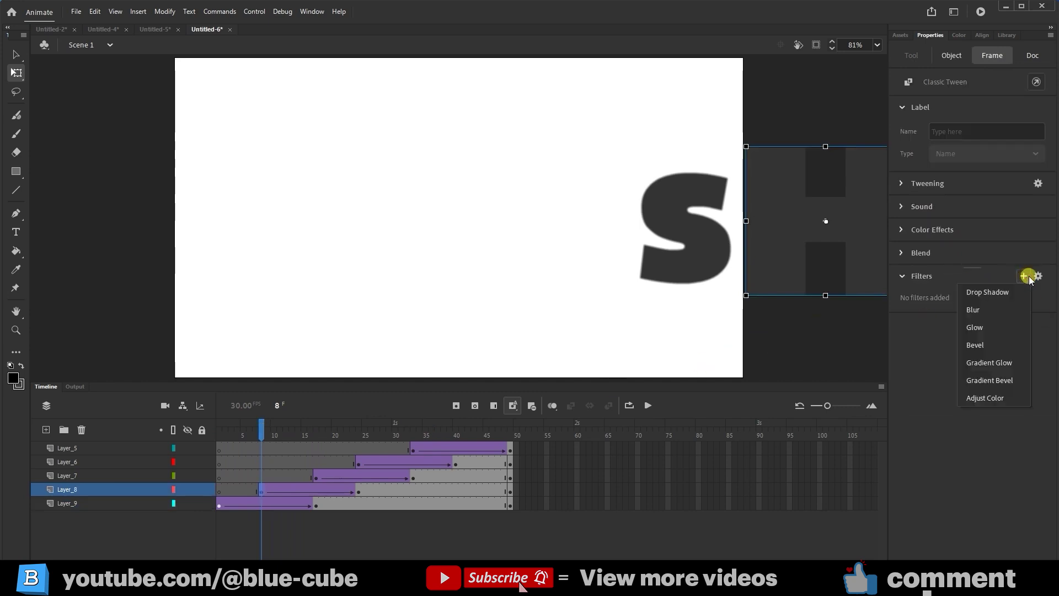
{"action": "left_click", "coordinate": [996, 309]}
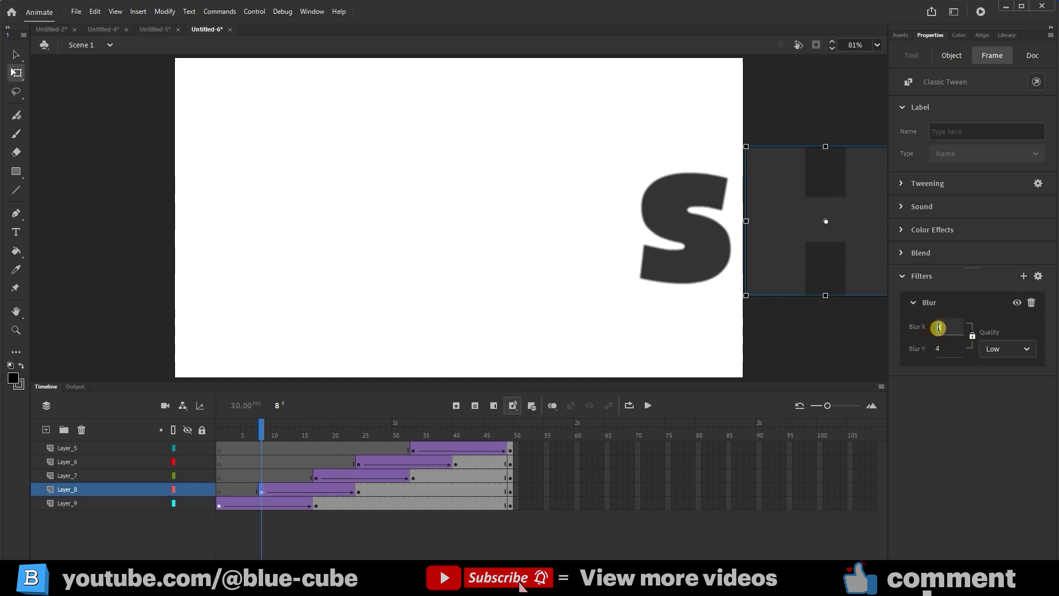
{"action": "left_click", "coordinate": [316, 478]}
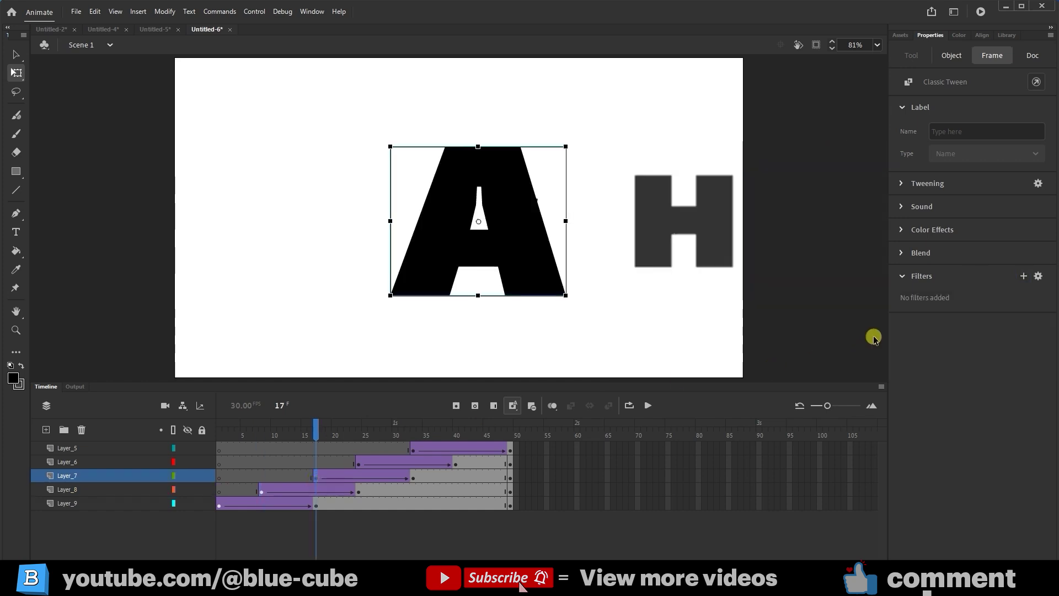
{"action": "left_click", "coordinate": [1023, 276]}
{"action": "left_click", "coordinate": [996, 310]}
Blur the second A (frame 24) and R (frame 33) starts at 10, then scrub to check.
{"action": "left_click", "coordinate": [358, 464]}
{"action": "left_click", "coordinate": [1023, 276]}
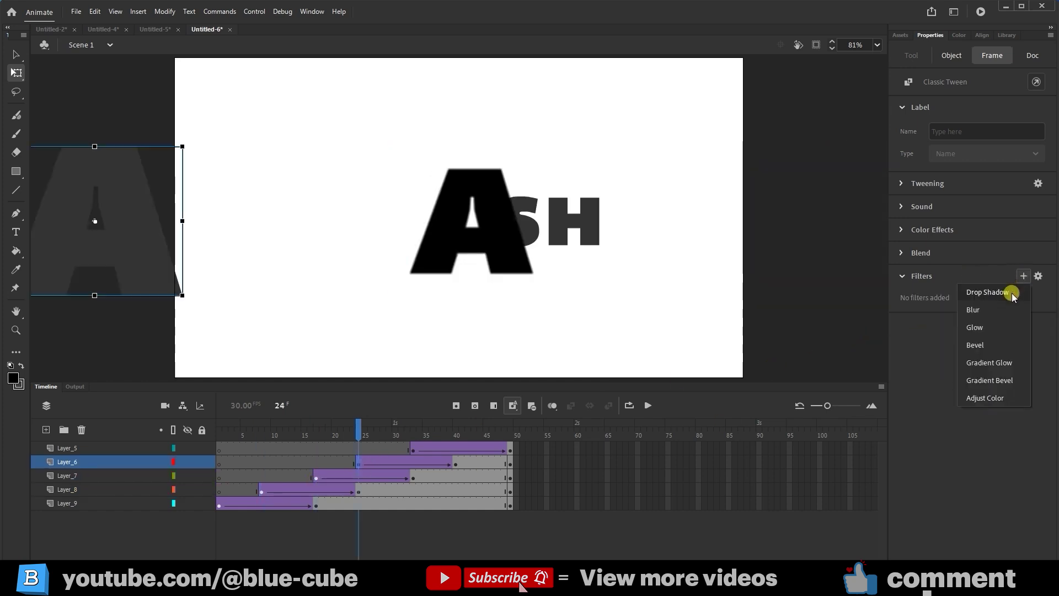
{"action": "left_click", "coordinate": [995, 309]}
{"action": "type", "text": "0"}
{"action": "left_click", "coordinate": [413, 450]}
{"action": "left_click", "coordinate": [1023, 276]}
{"action": "left_click", "coordinate": [996, 309]}
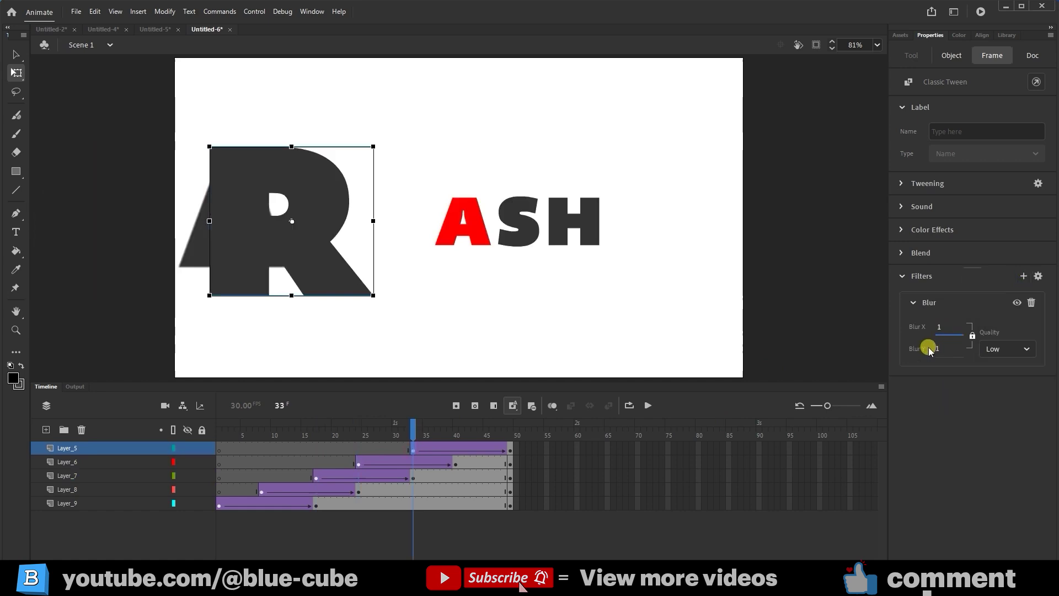
{"action": "left_click", "coordinate": [242, 437]}
{"action": "left_click_drag", "start_coordinate": [243, 438], "coordinate": [170, 440]}
Insert keyframes at frame 70 on all five letter layers and rewind to frame 1.
{"action": "left_click", "coordinate": [648, 405]}
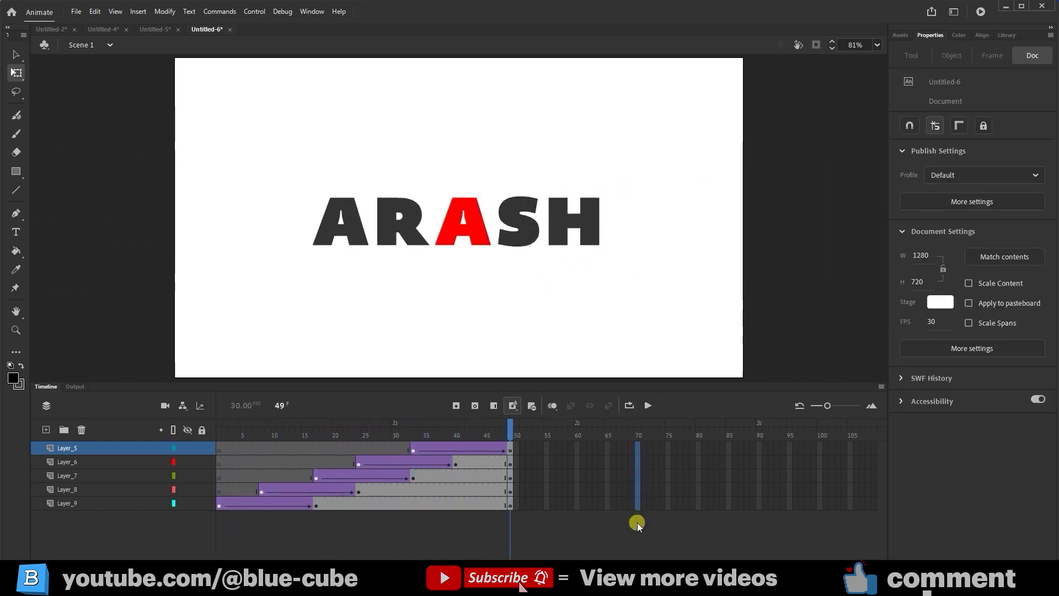
{"action": "left_click_drag", "start_coordinate": [637, 521], "coordinate": [636, 521]}
{"action": "left_click", "coordinate": [455, 406]}
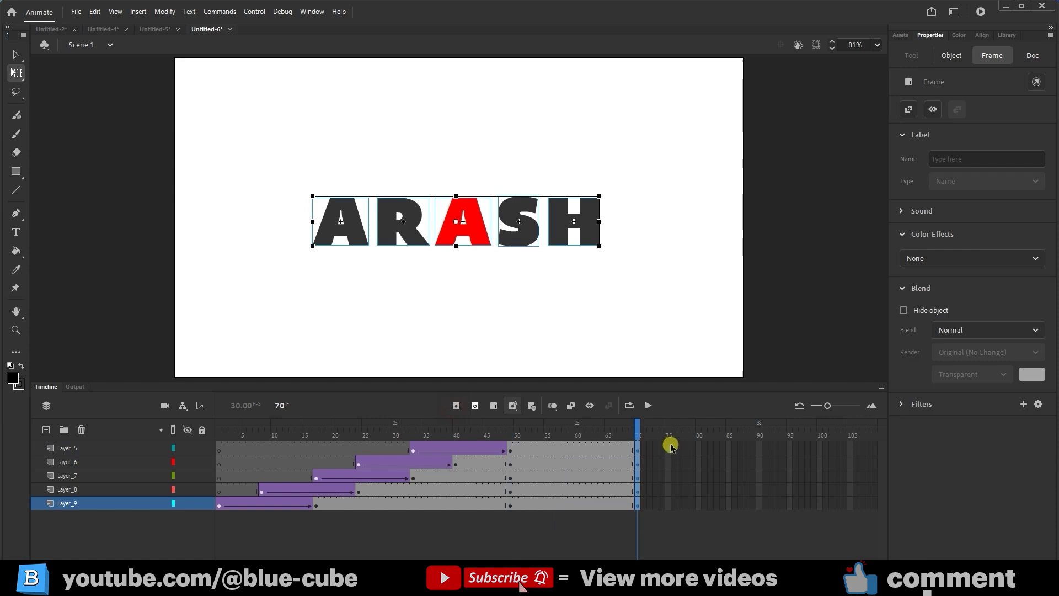
{"action": "left_click_drag", "start_coordinate": [523, 430], "coordinate": [22, 441]}
{"action": "left_click", "coordinate": [249, 334]}
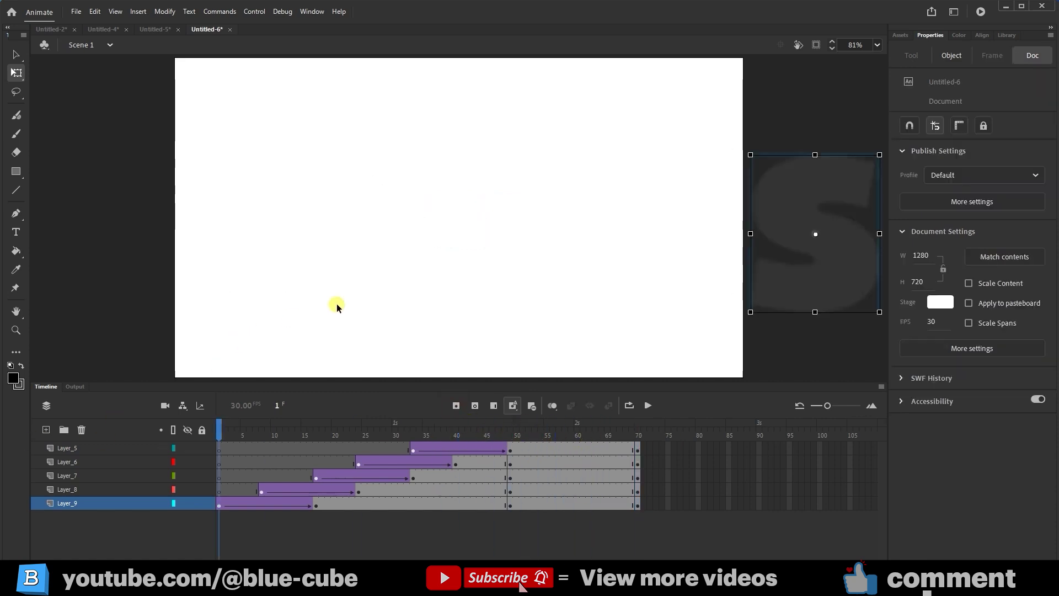
Preview the animation as the Untitled-6.swf test movie with Ctrl+Enter, then close it.
{"action": "key", "text": "ctrl+Return"}
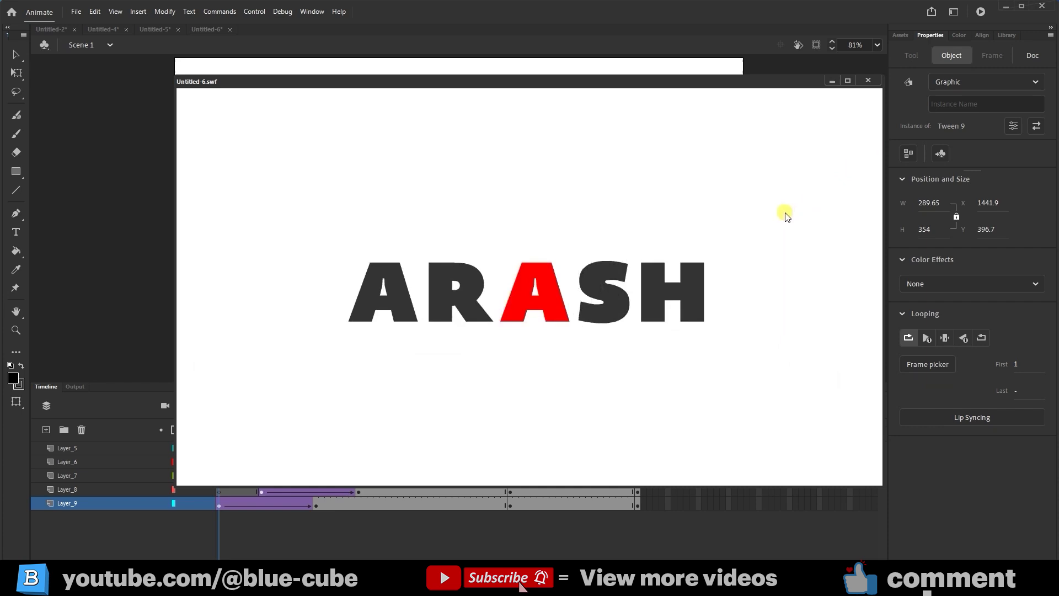
{"action": "left_click", "coordinate": [870, 81]}
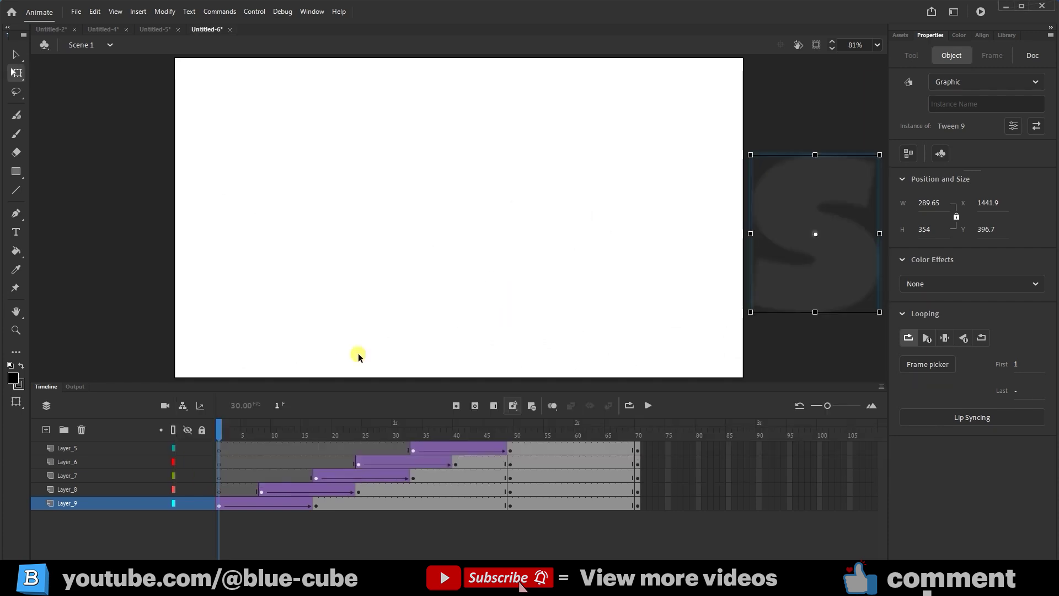